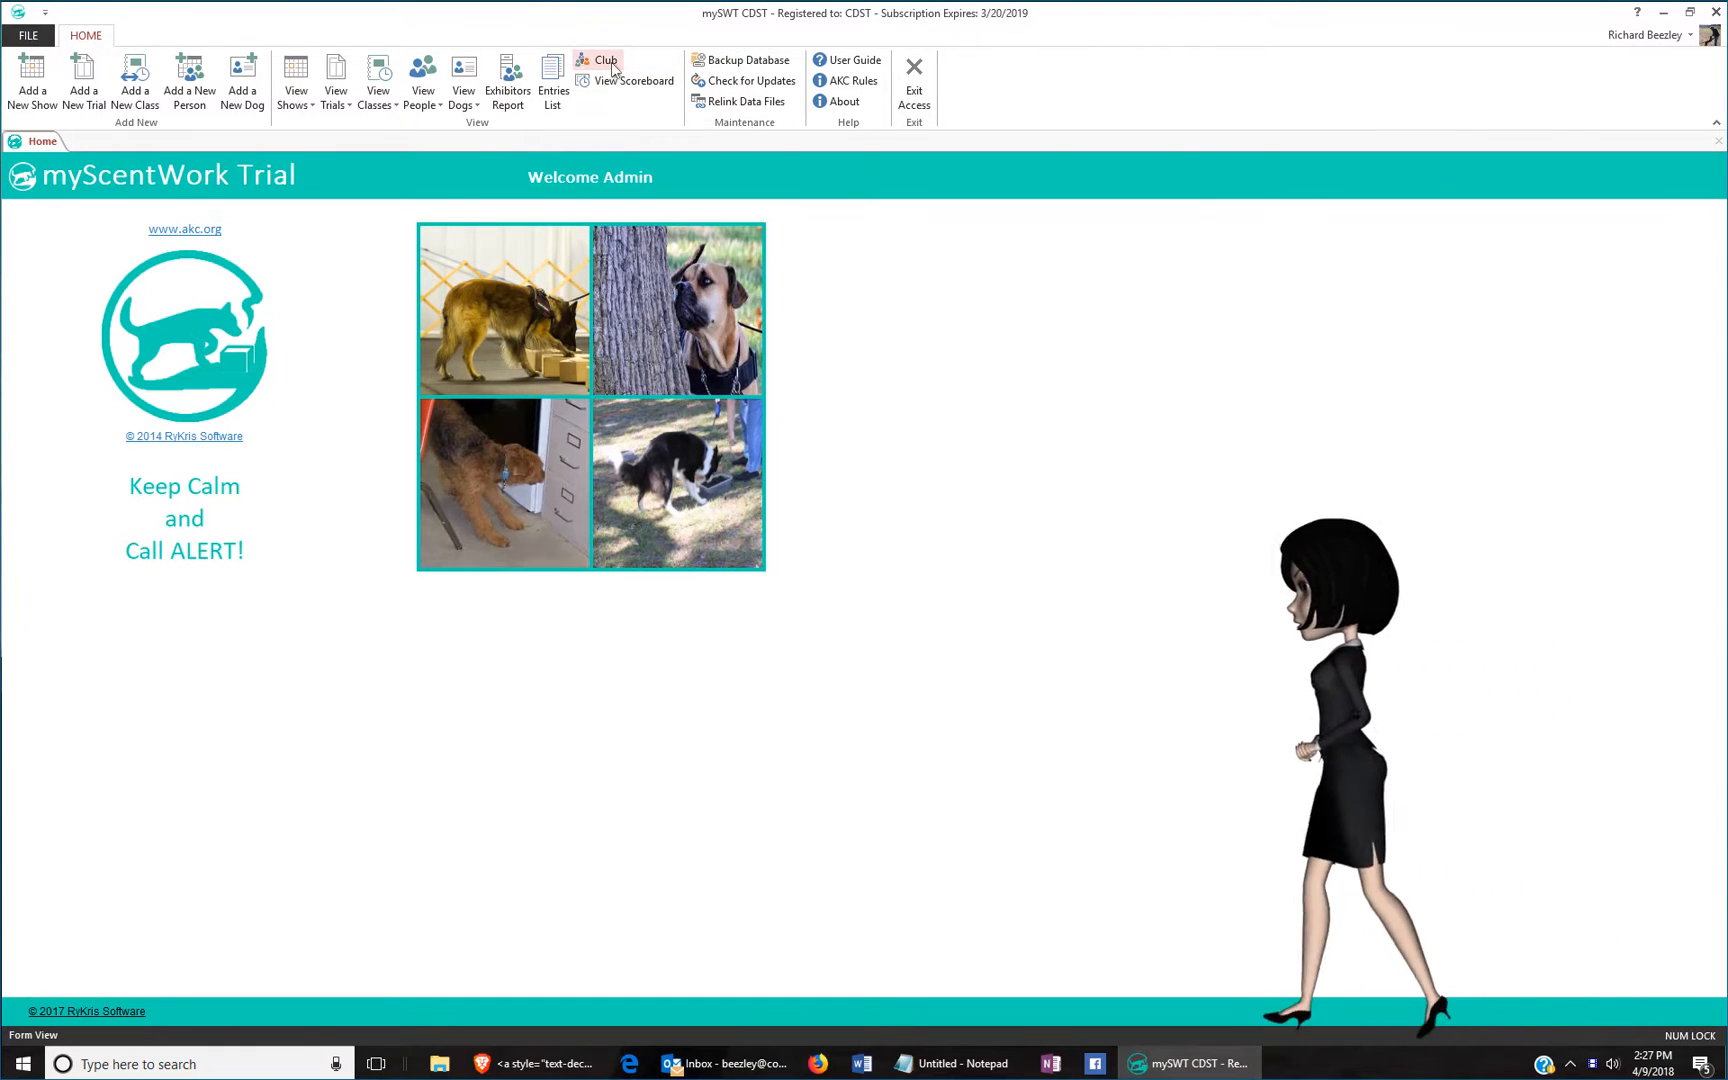
Set the club's name to Companion Dog School of Tulsa and its club number to OK-88, and close the club record.
{"action": "left_click", "coordinate": [606, 61]}
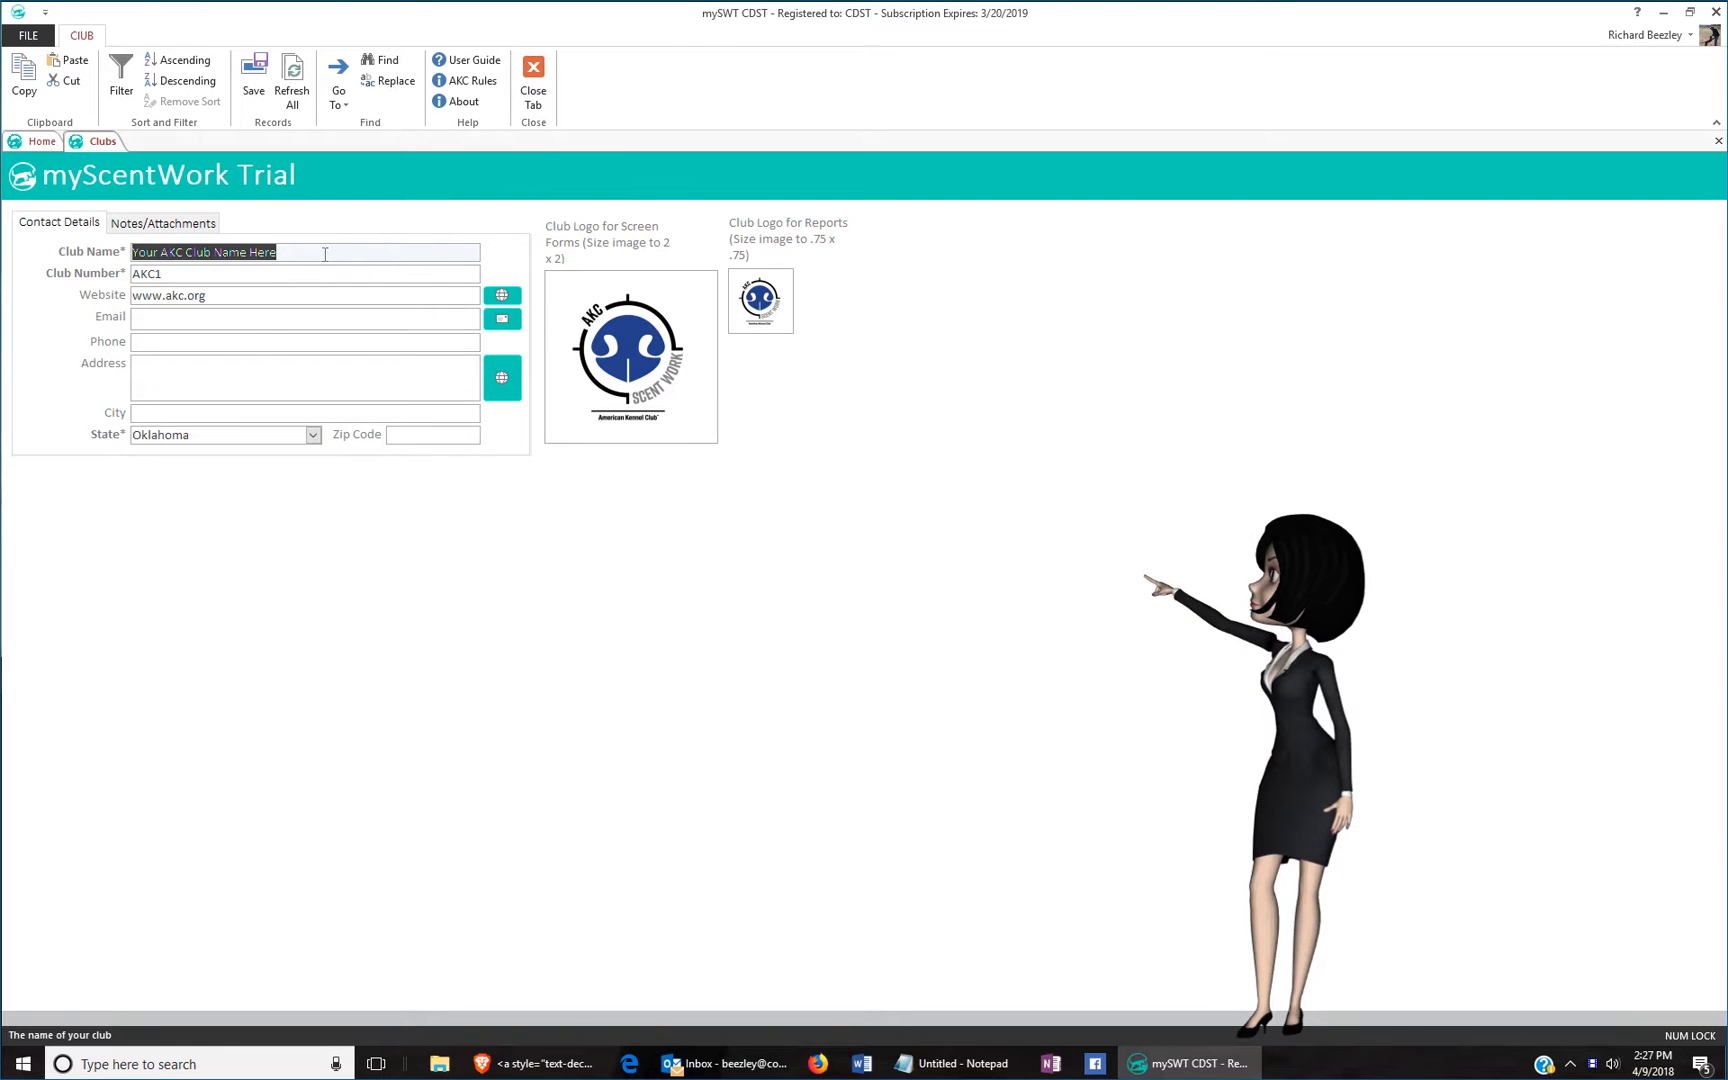
{"action": "type", "text": "Compan"}
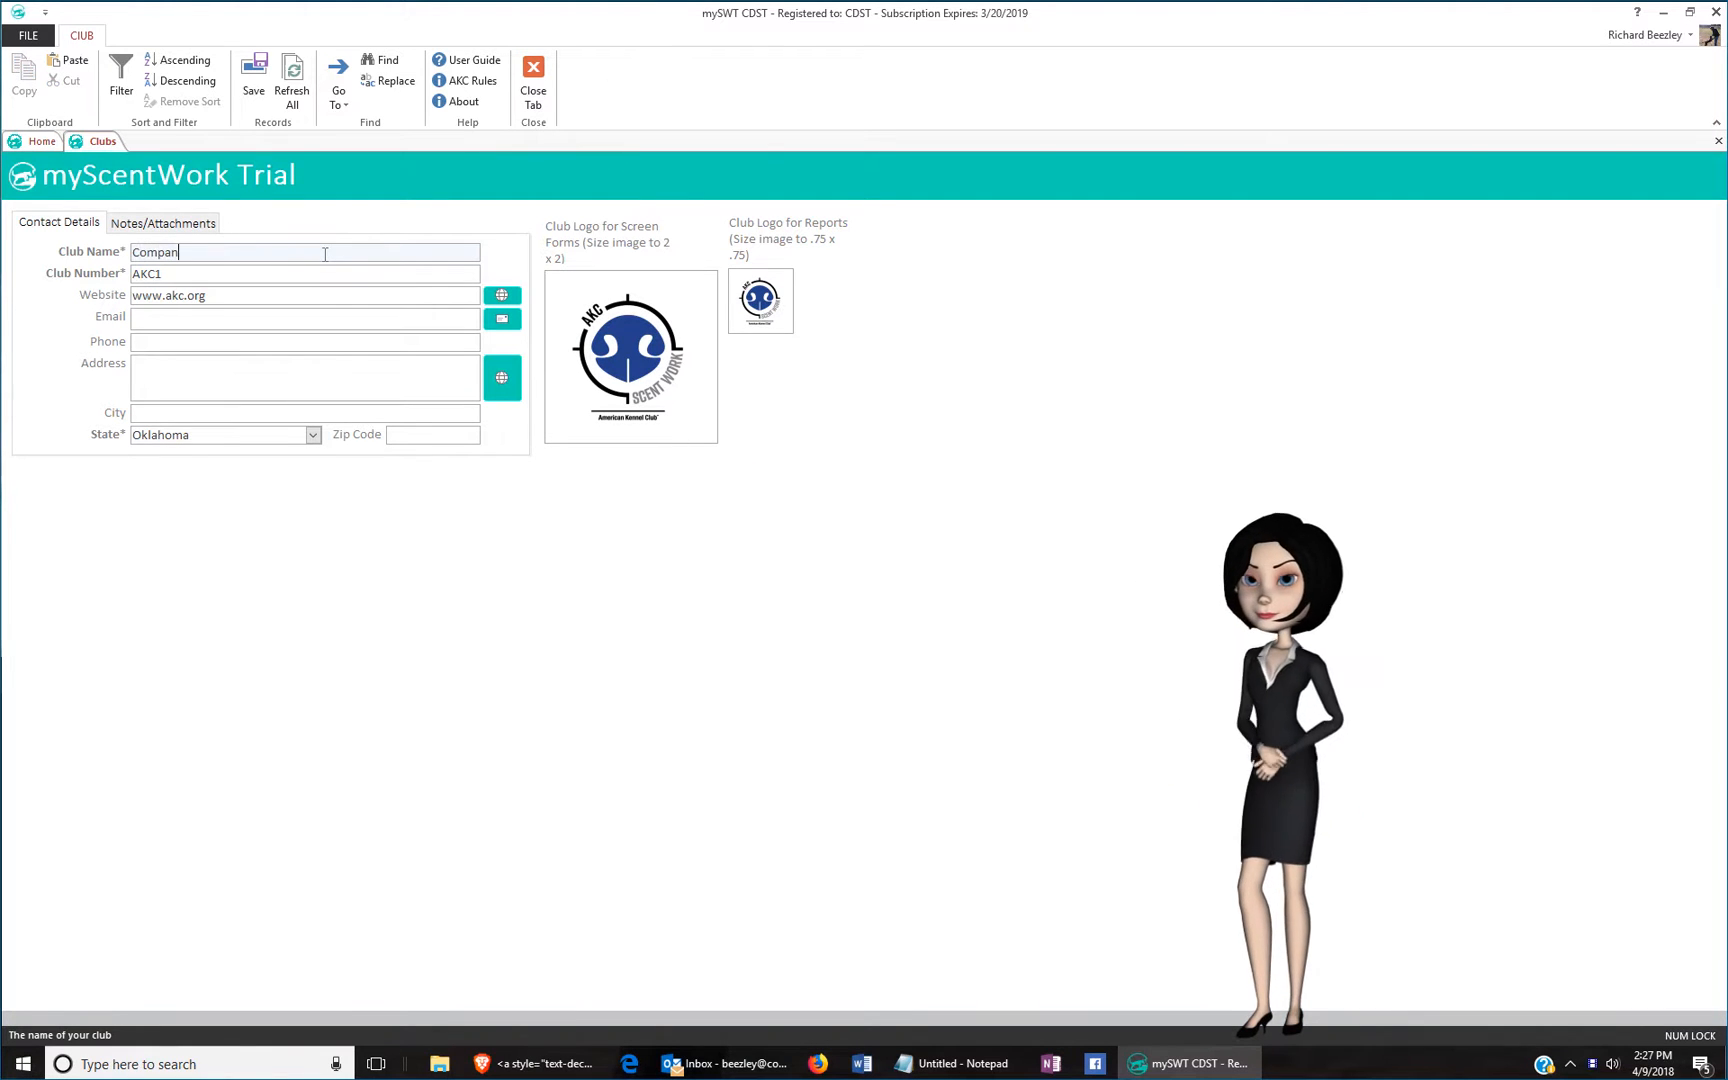
{"action": "type", "text": "ion "}
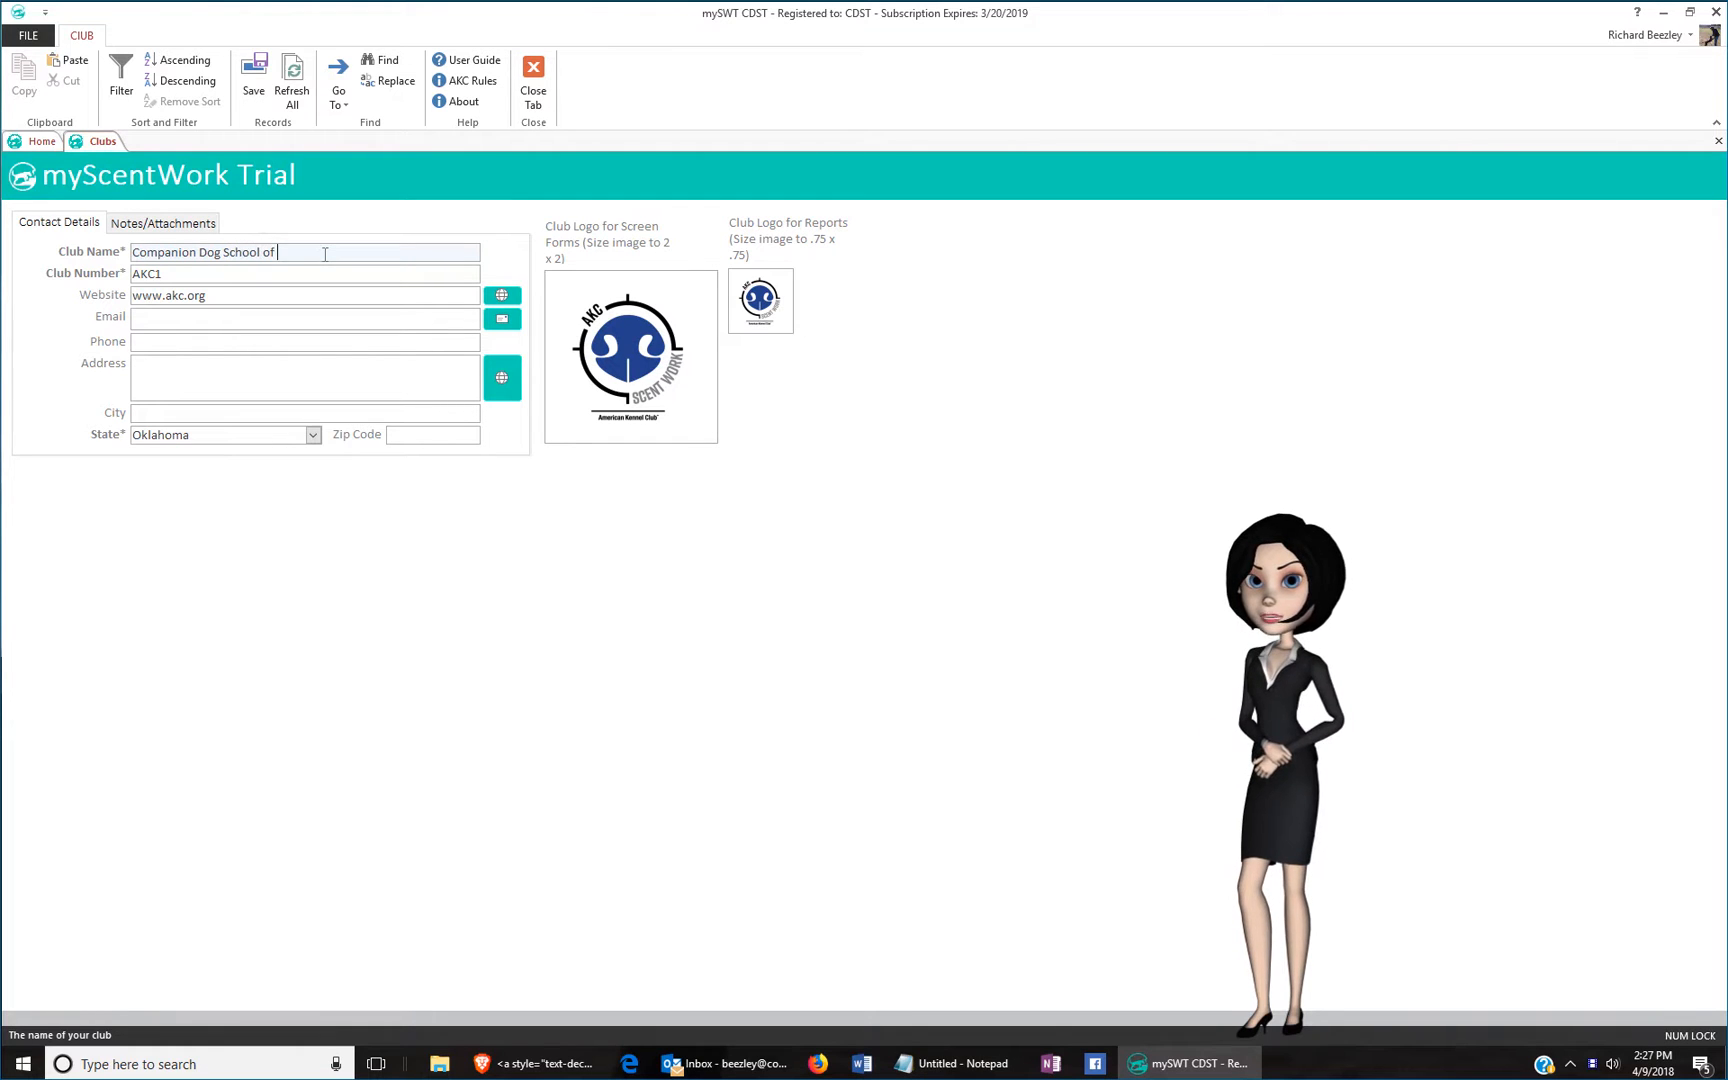
{"action": "type", "text": "Dog School of Tulsa"}
{"action": "double_click", "coordinate": [190, 276]}
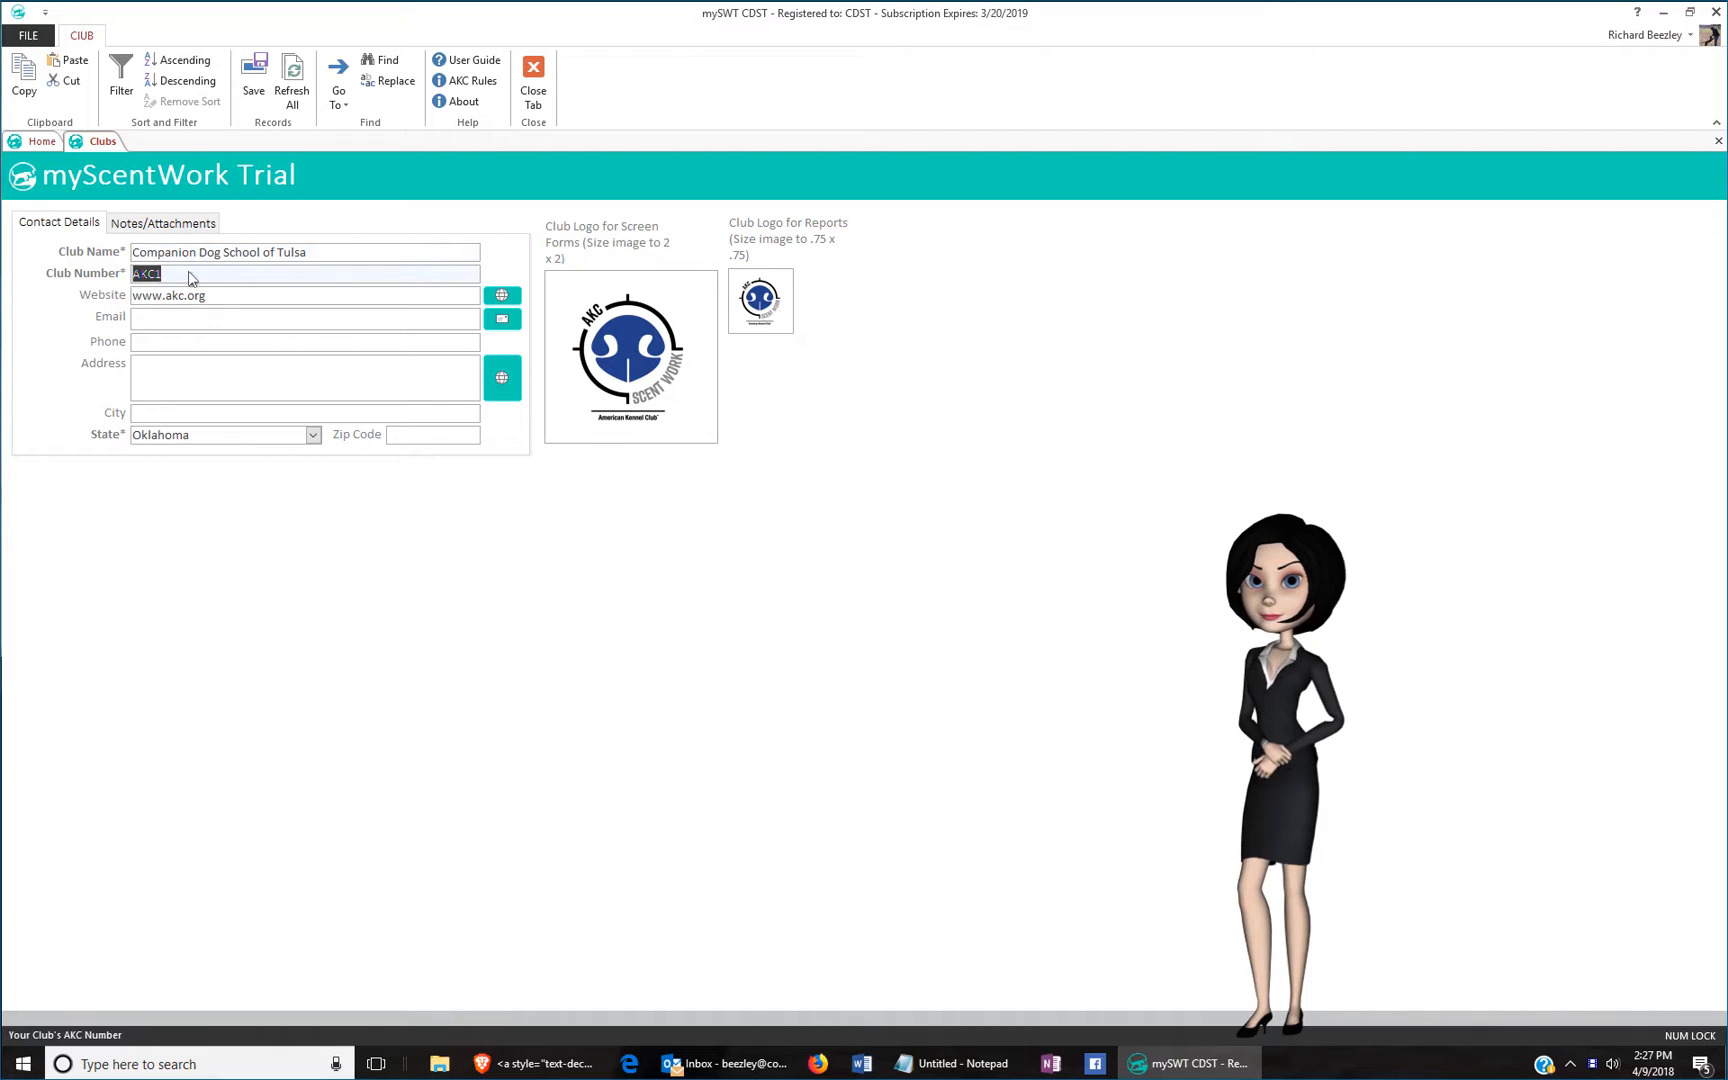
{"action": "type", "text": "OK-88"}
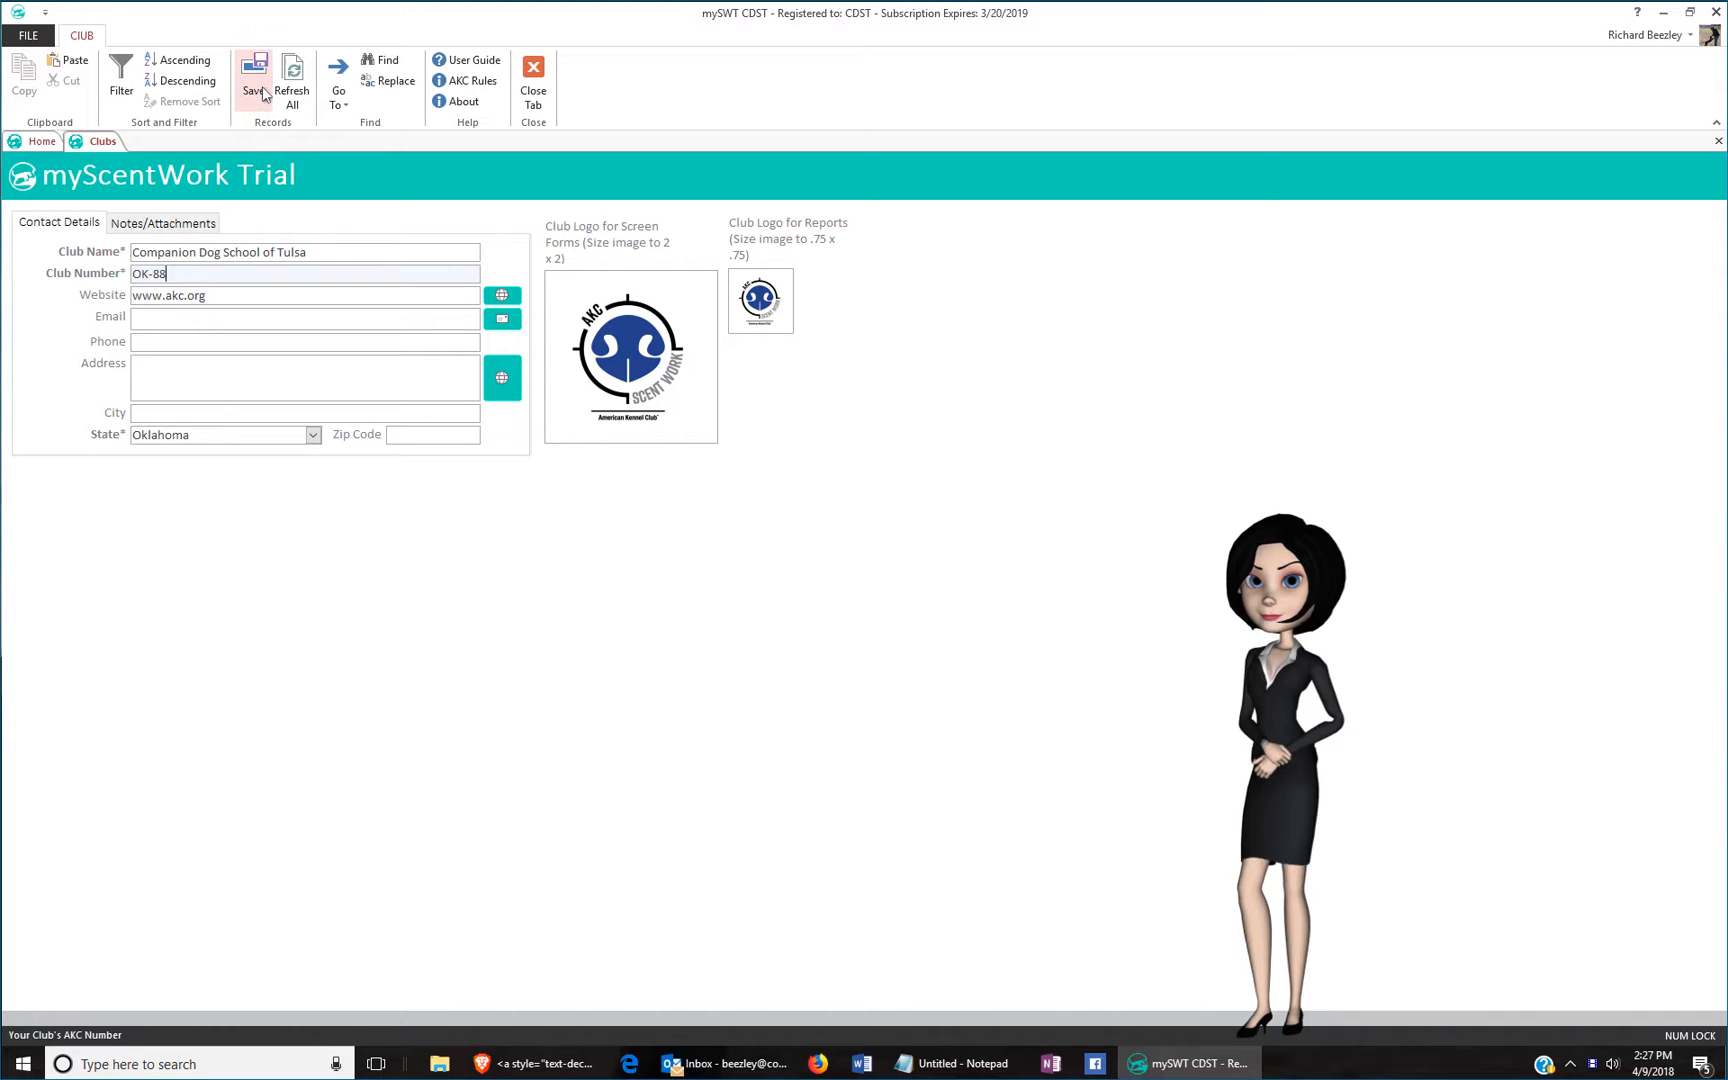
{"action": "left_click", "coordinate": [535, 100]}
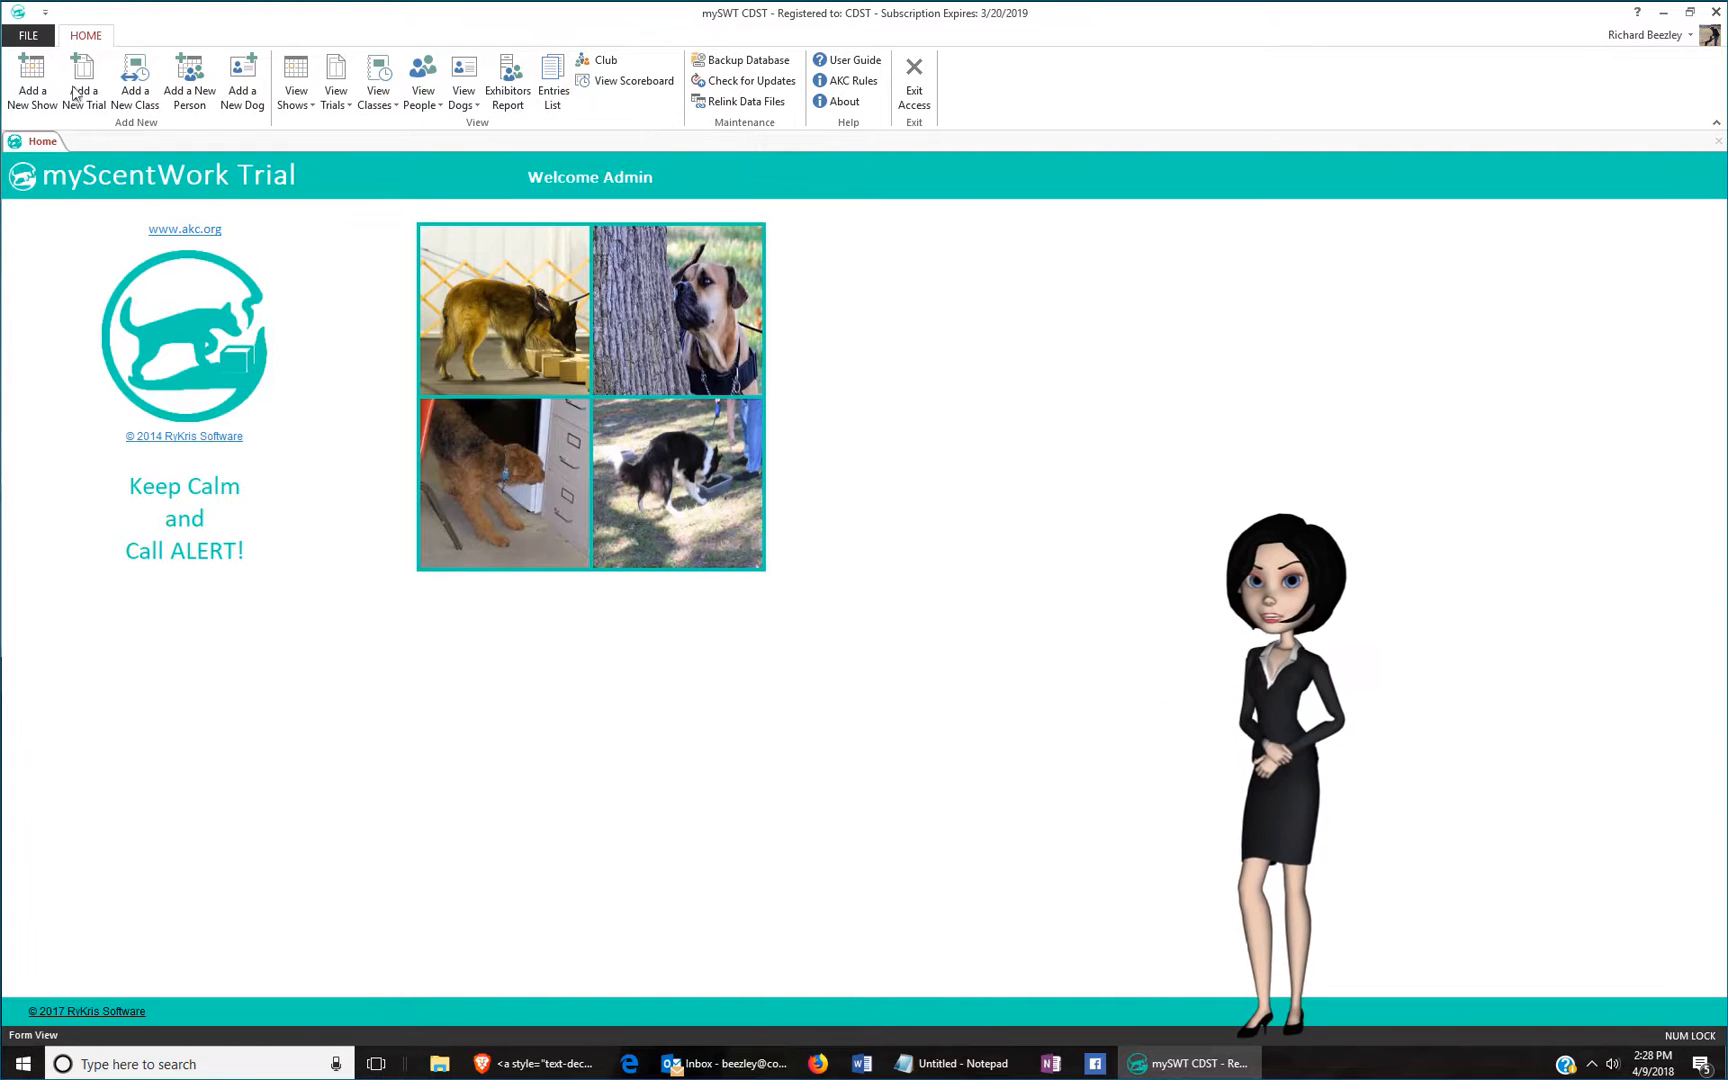
Create a new person record with the full name Judge 1 and the state Oklahoma.
{"action": "left_click", "coordinate": [192, 98]}
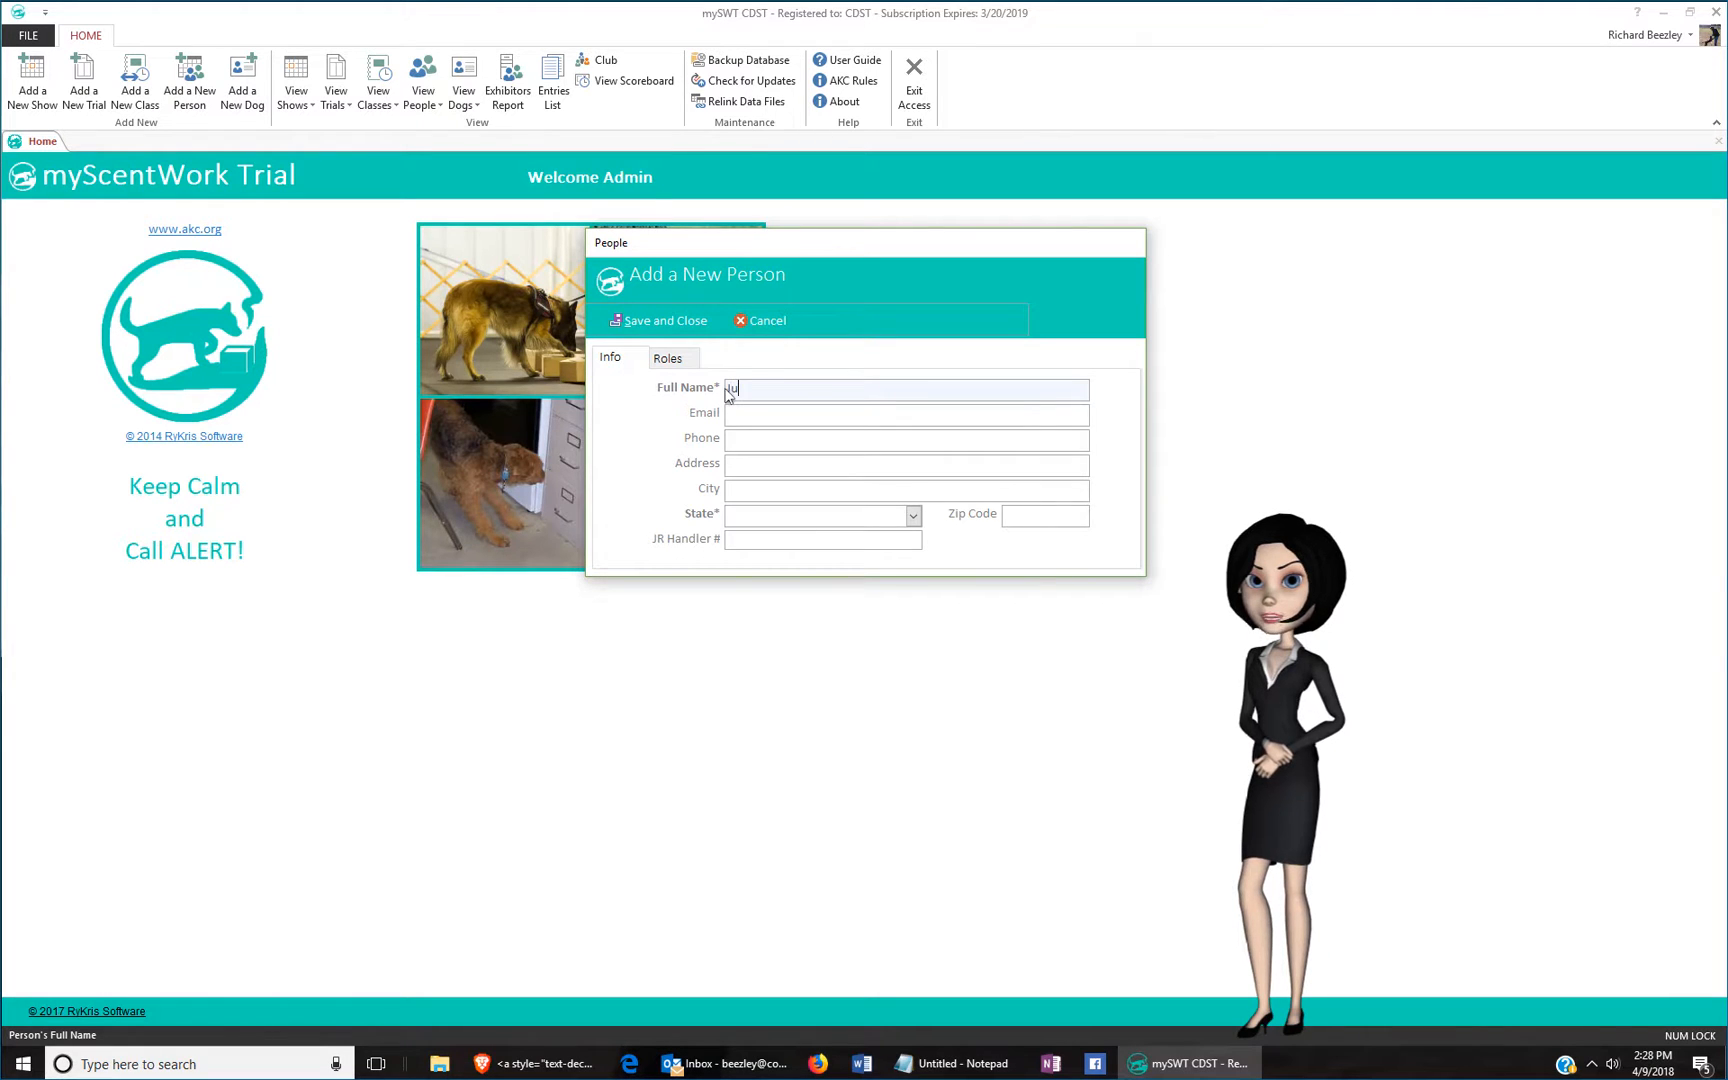
{"action": "type", "text": "Judge 1"}
{"action": "left_click", "coordinate": [920, 518]}
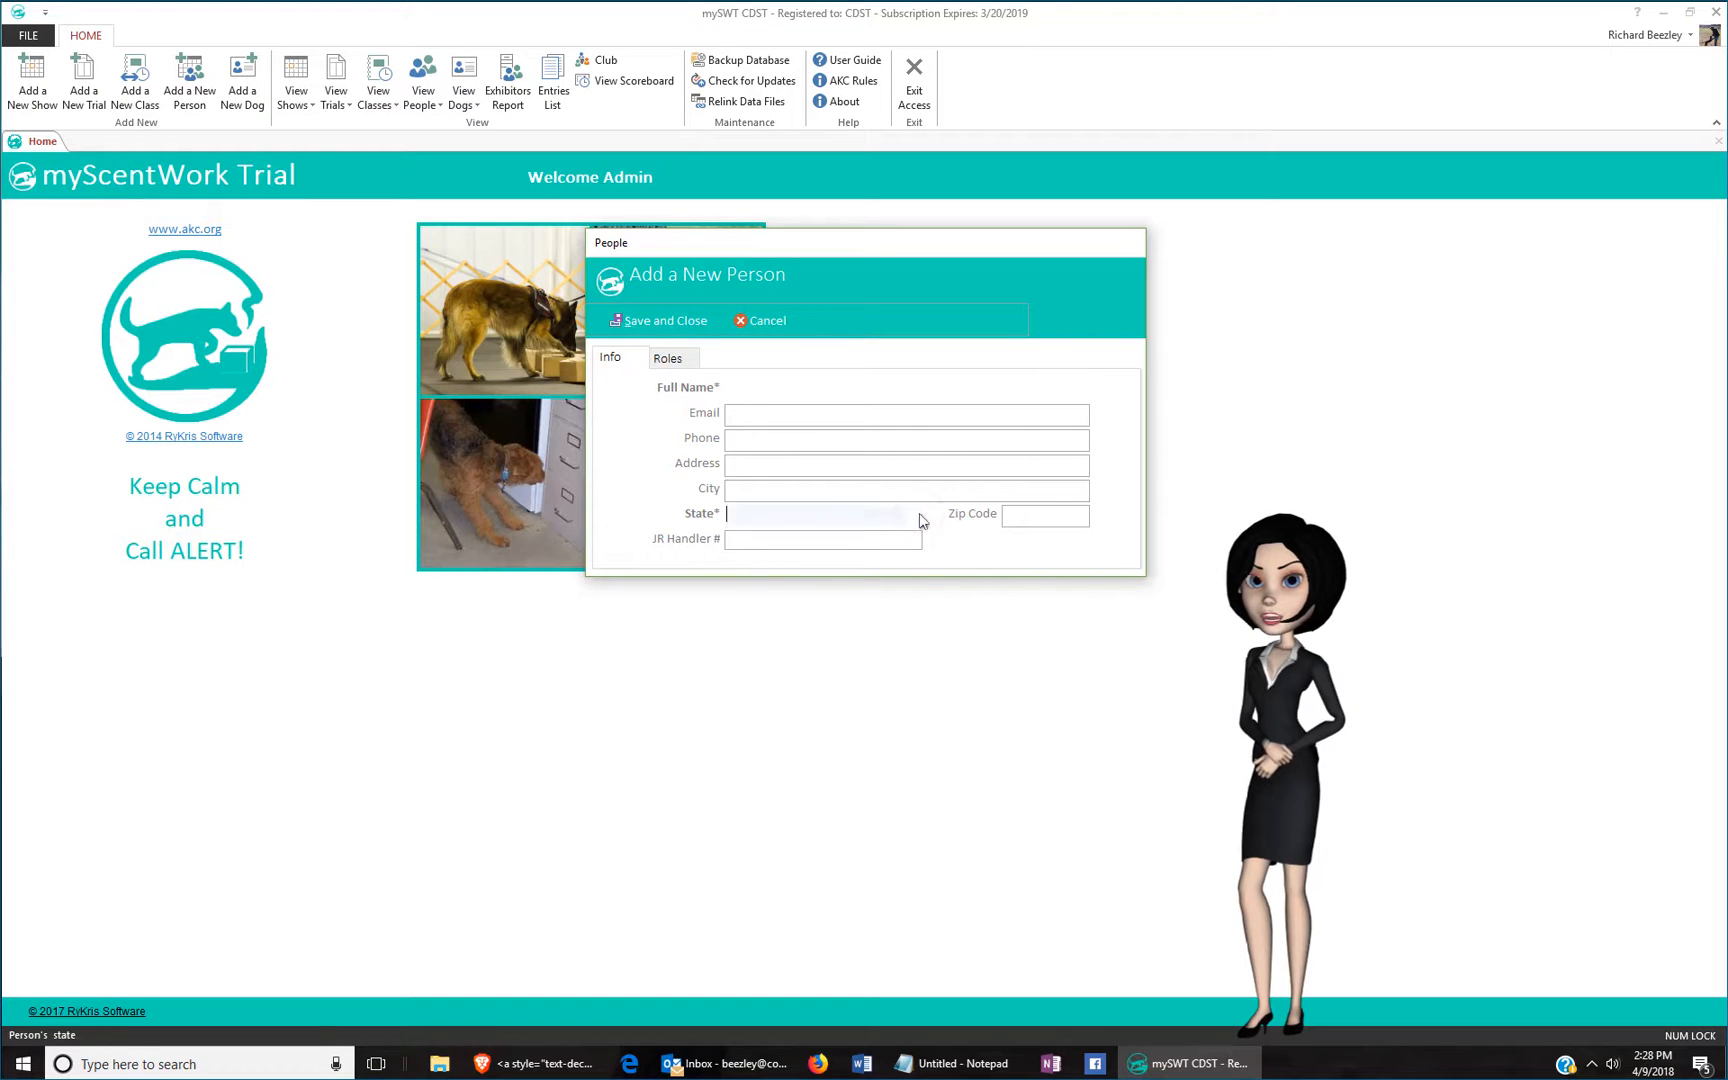
{"action": "left_click", "coordinate": [920, 518]}
{"action": "type", "text": "oklahoma"}
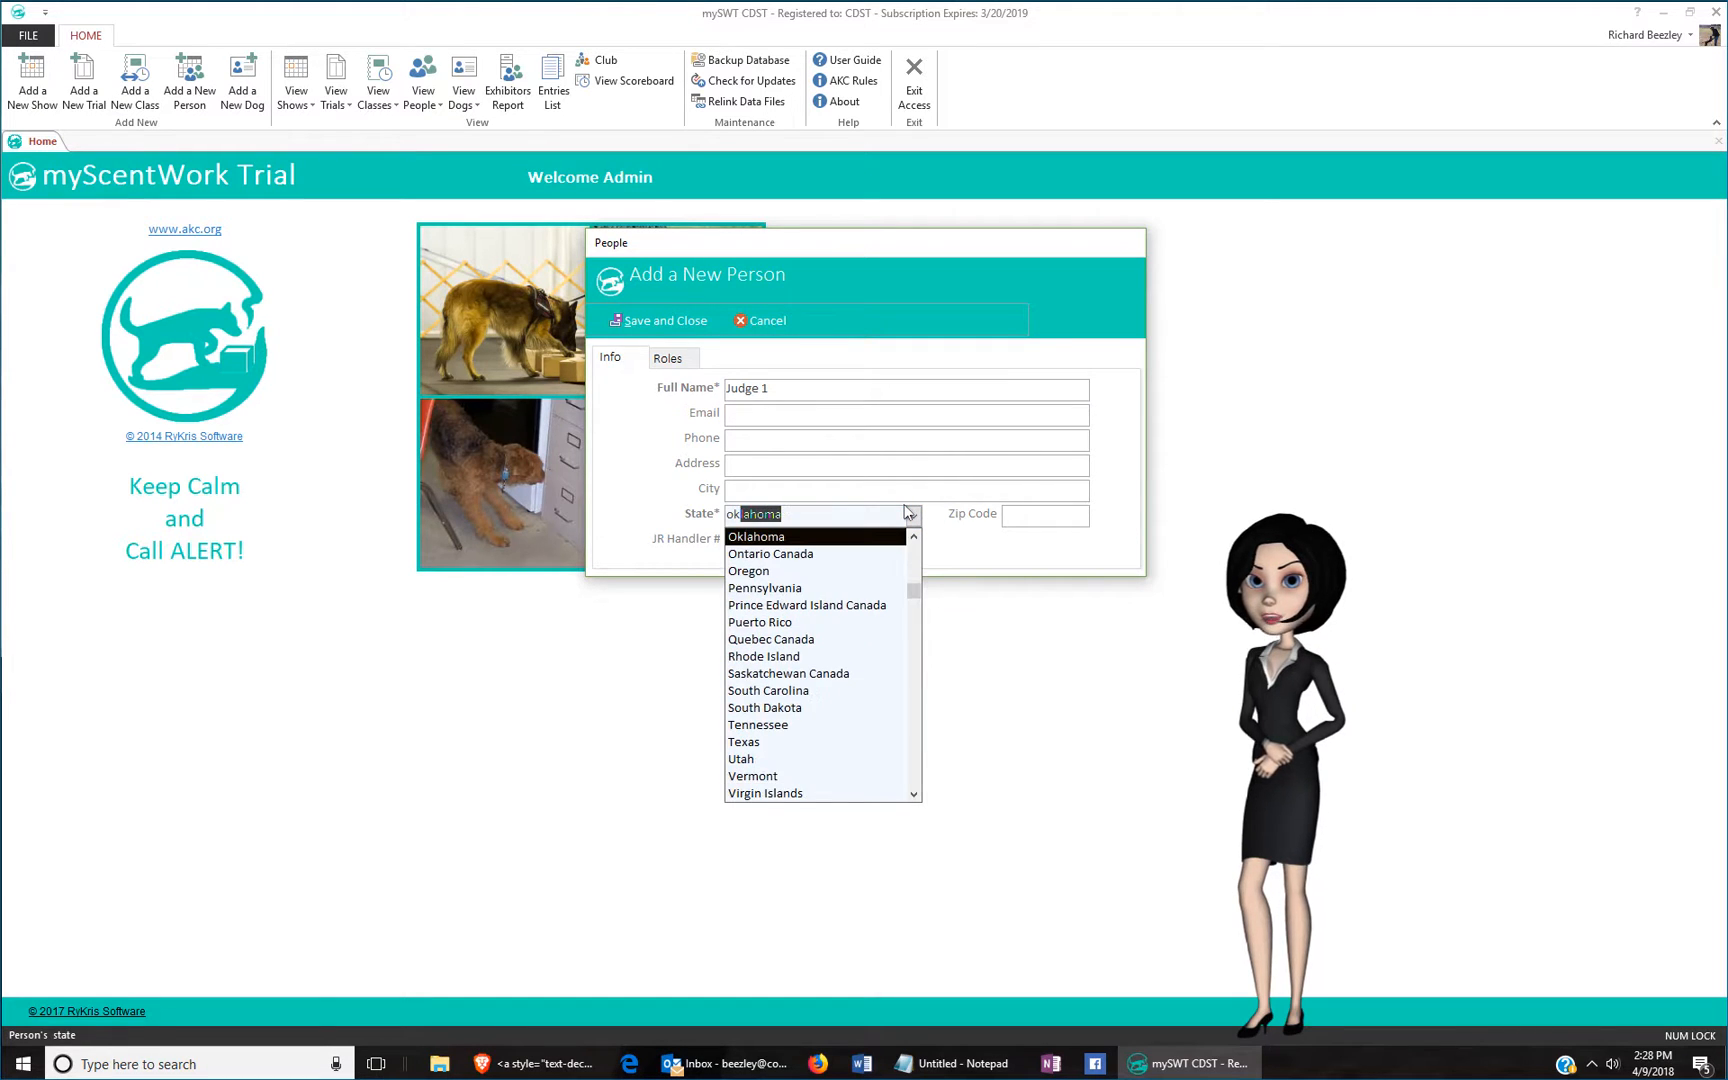
{"action": "left_click", "coordinate": [854, 536]}
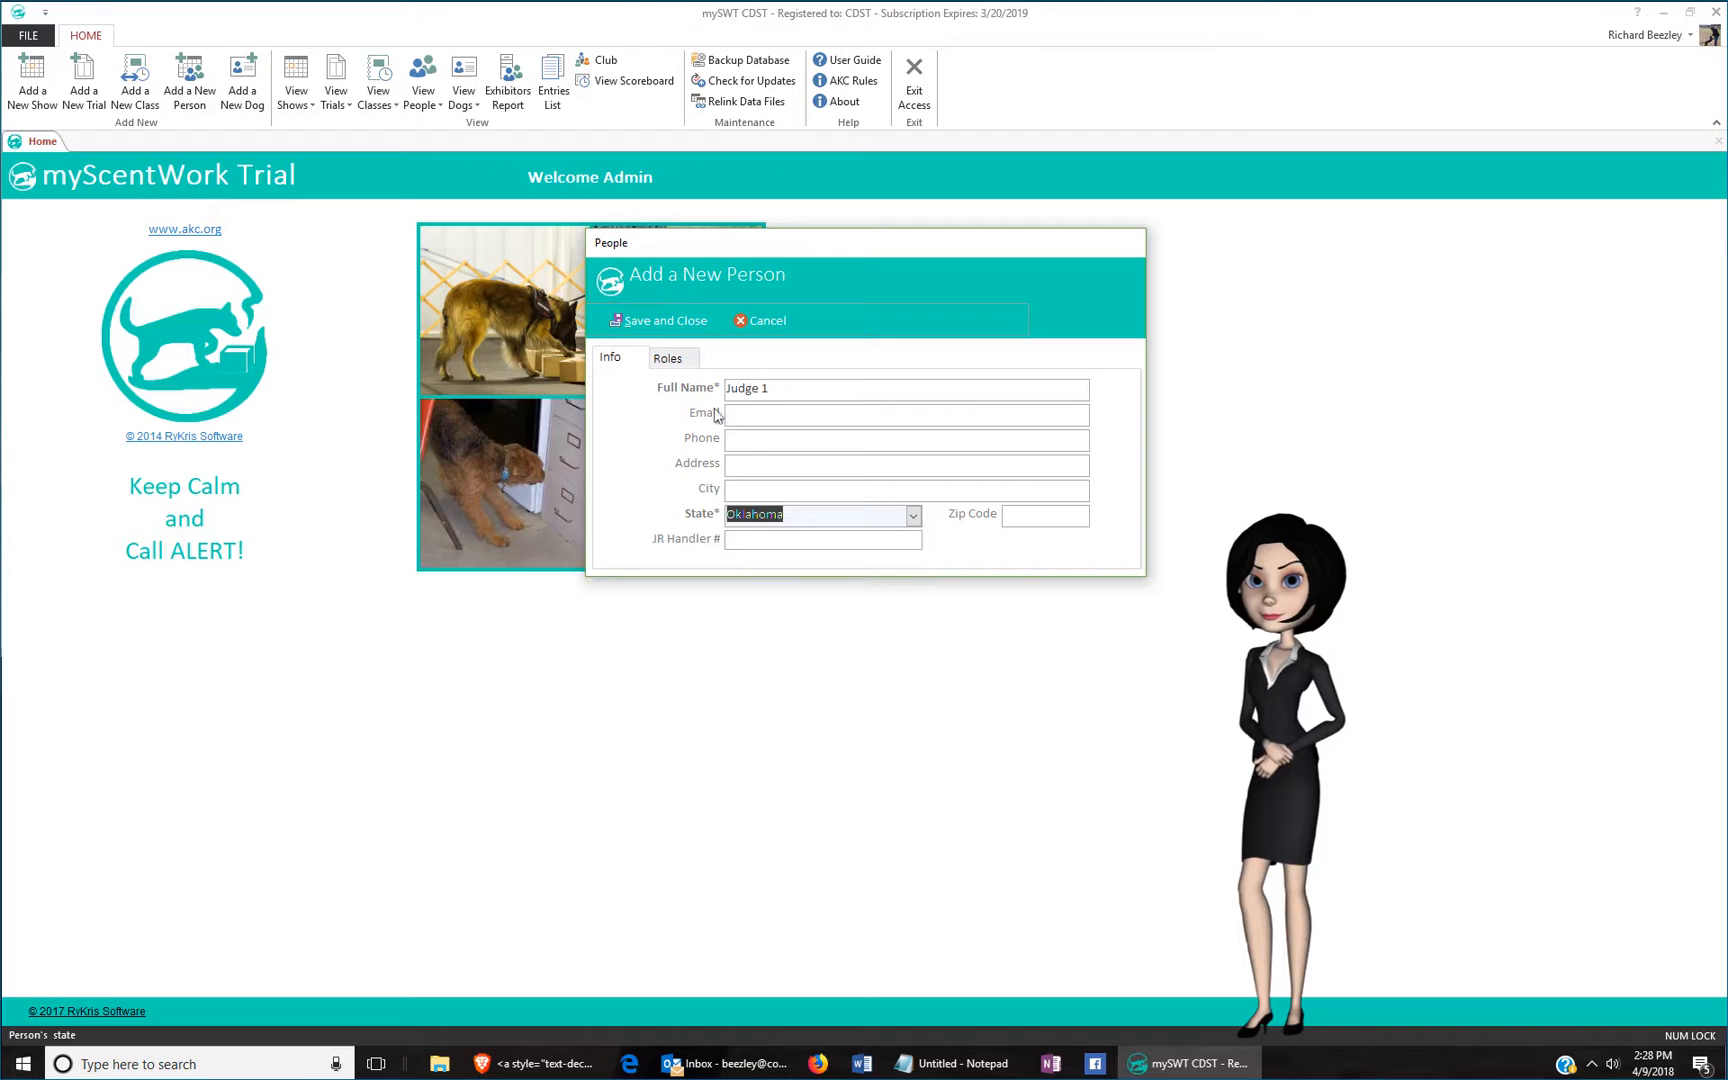
Mark the person as a judge with a judge's number and a 5 Stars rating, and save the record.
{"action": "left_click", "coordinate": [668, 358]}
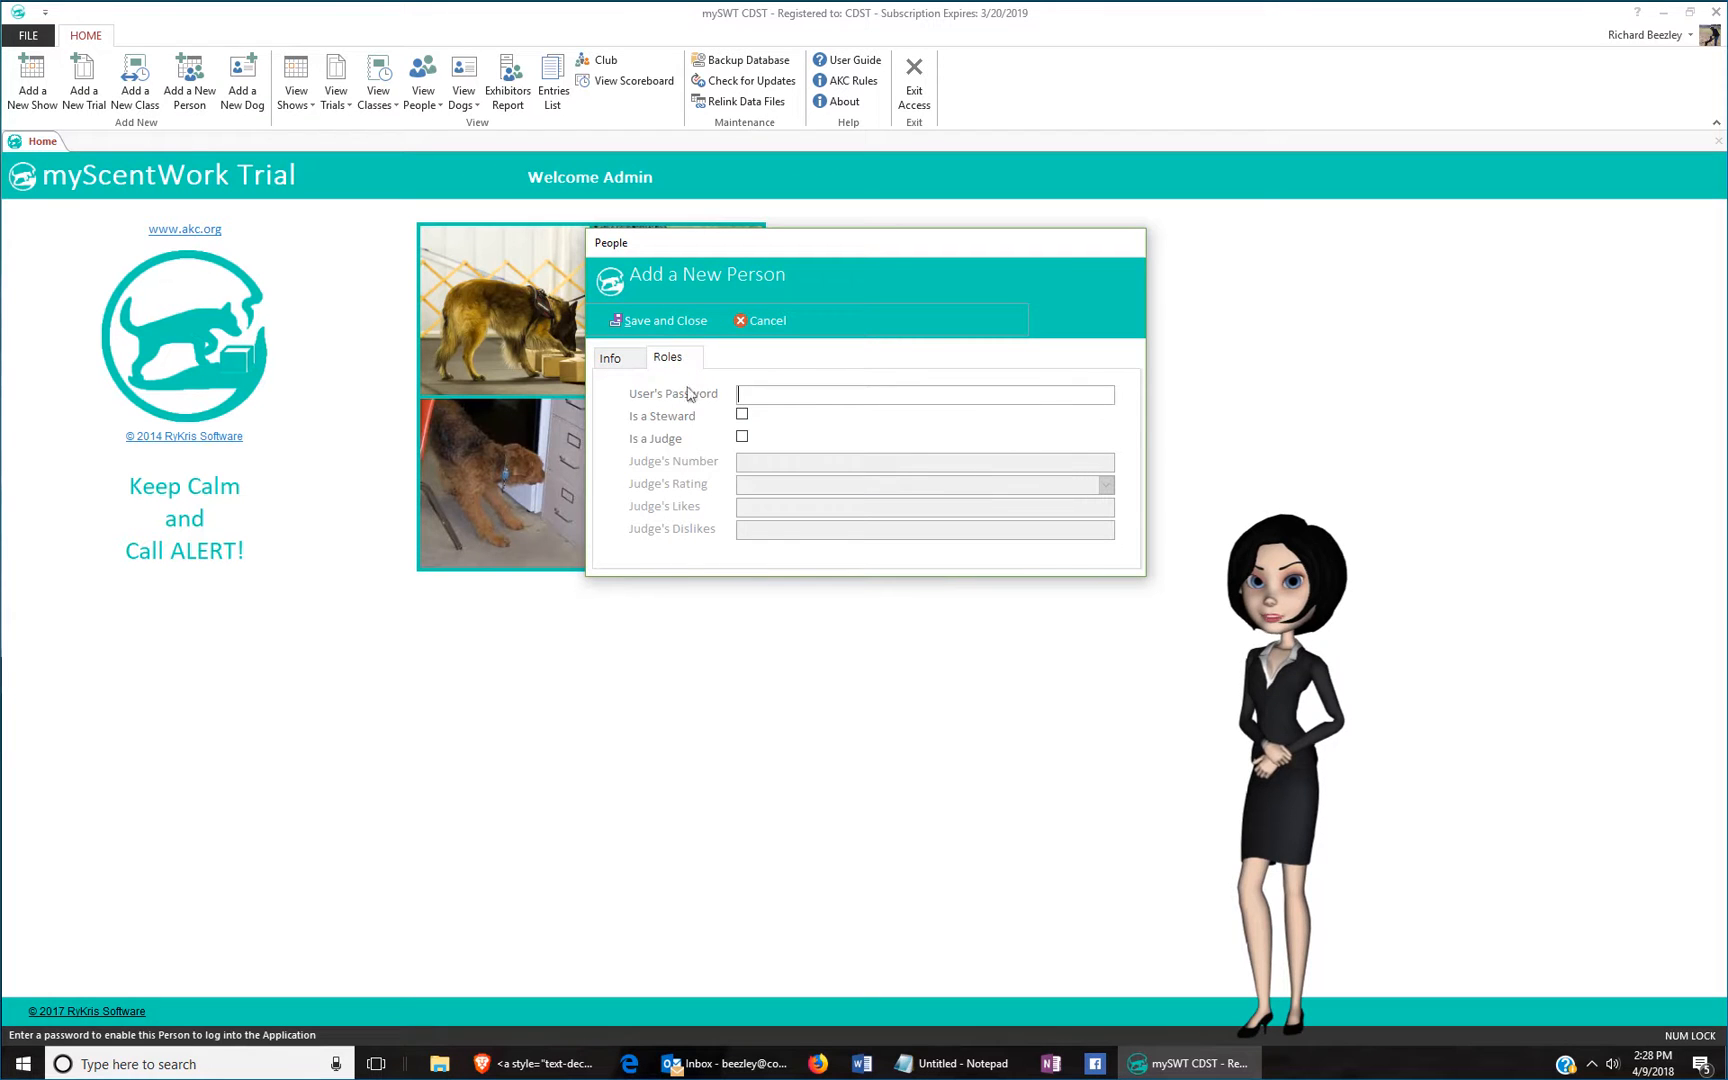
{"action": "left_click", "coordinate": [742, 440]}
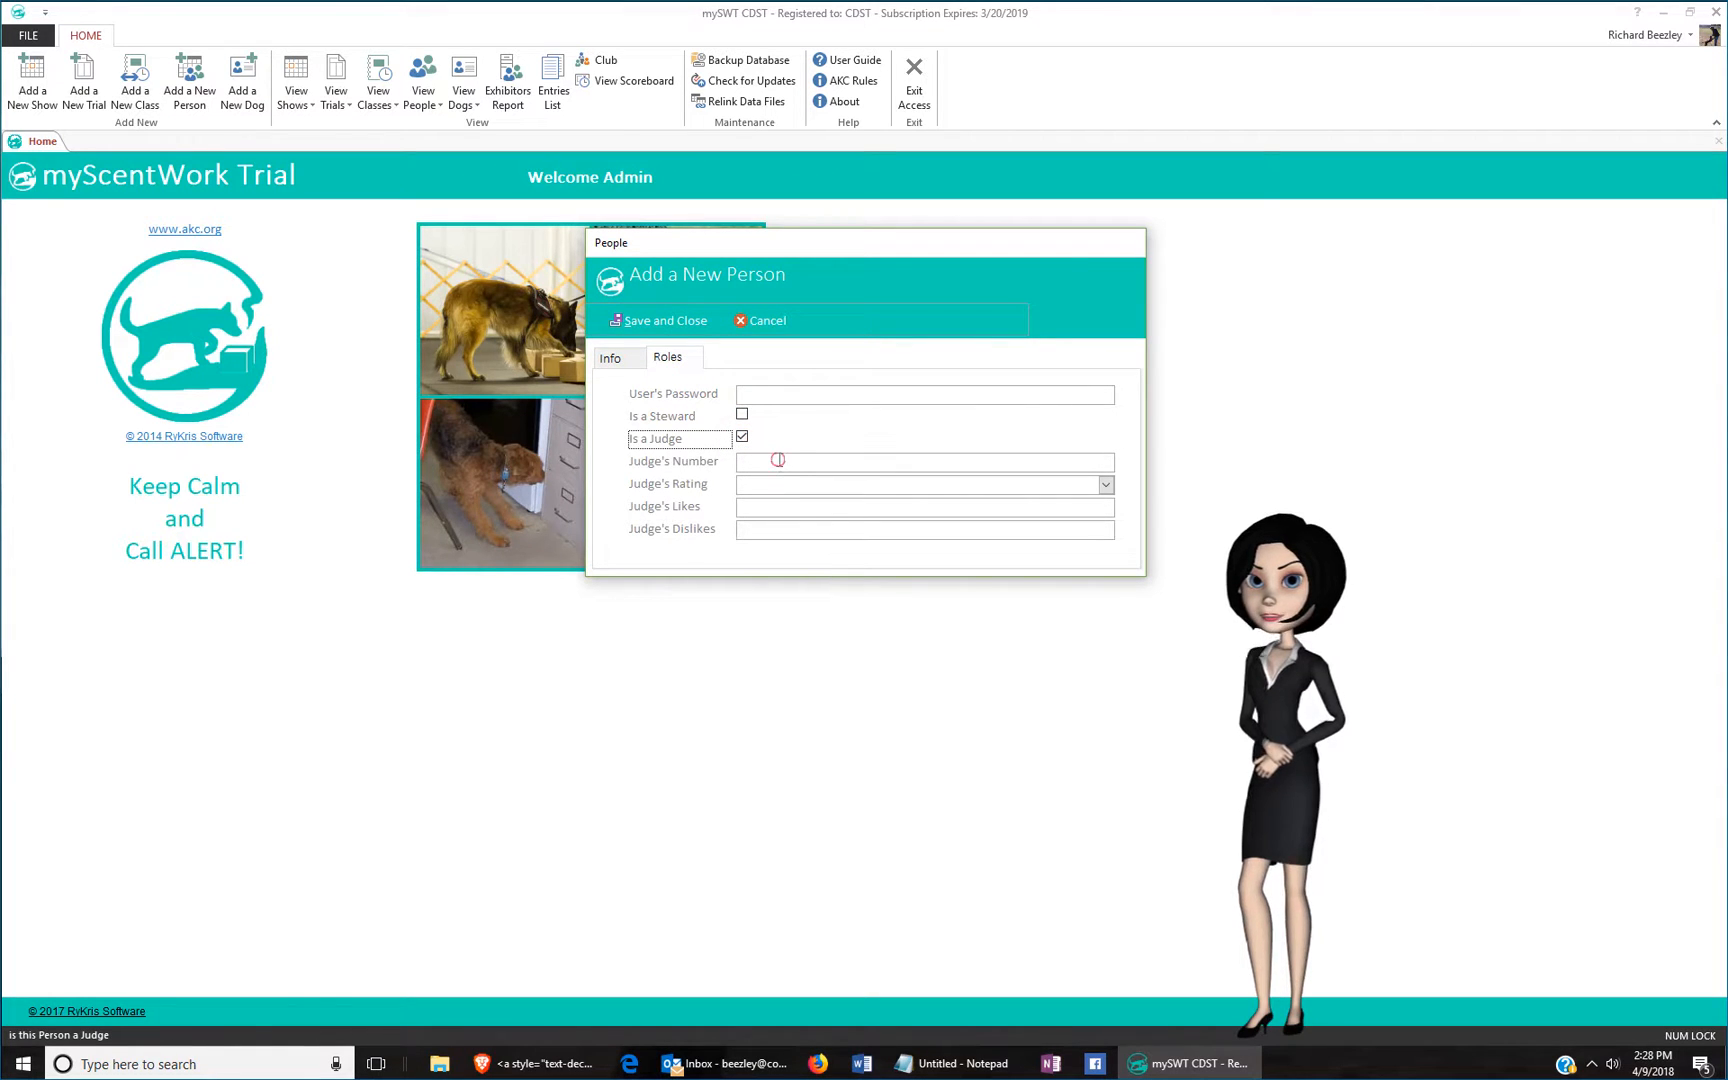
{"action": "left_click", "coordinate": [778, 460]}
{"action": "type", "text": "J"}
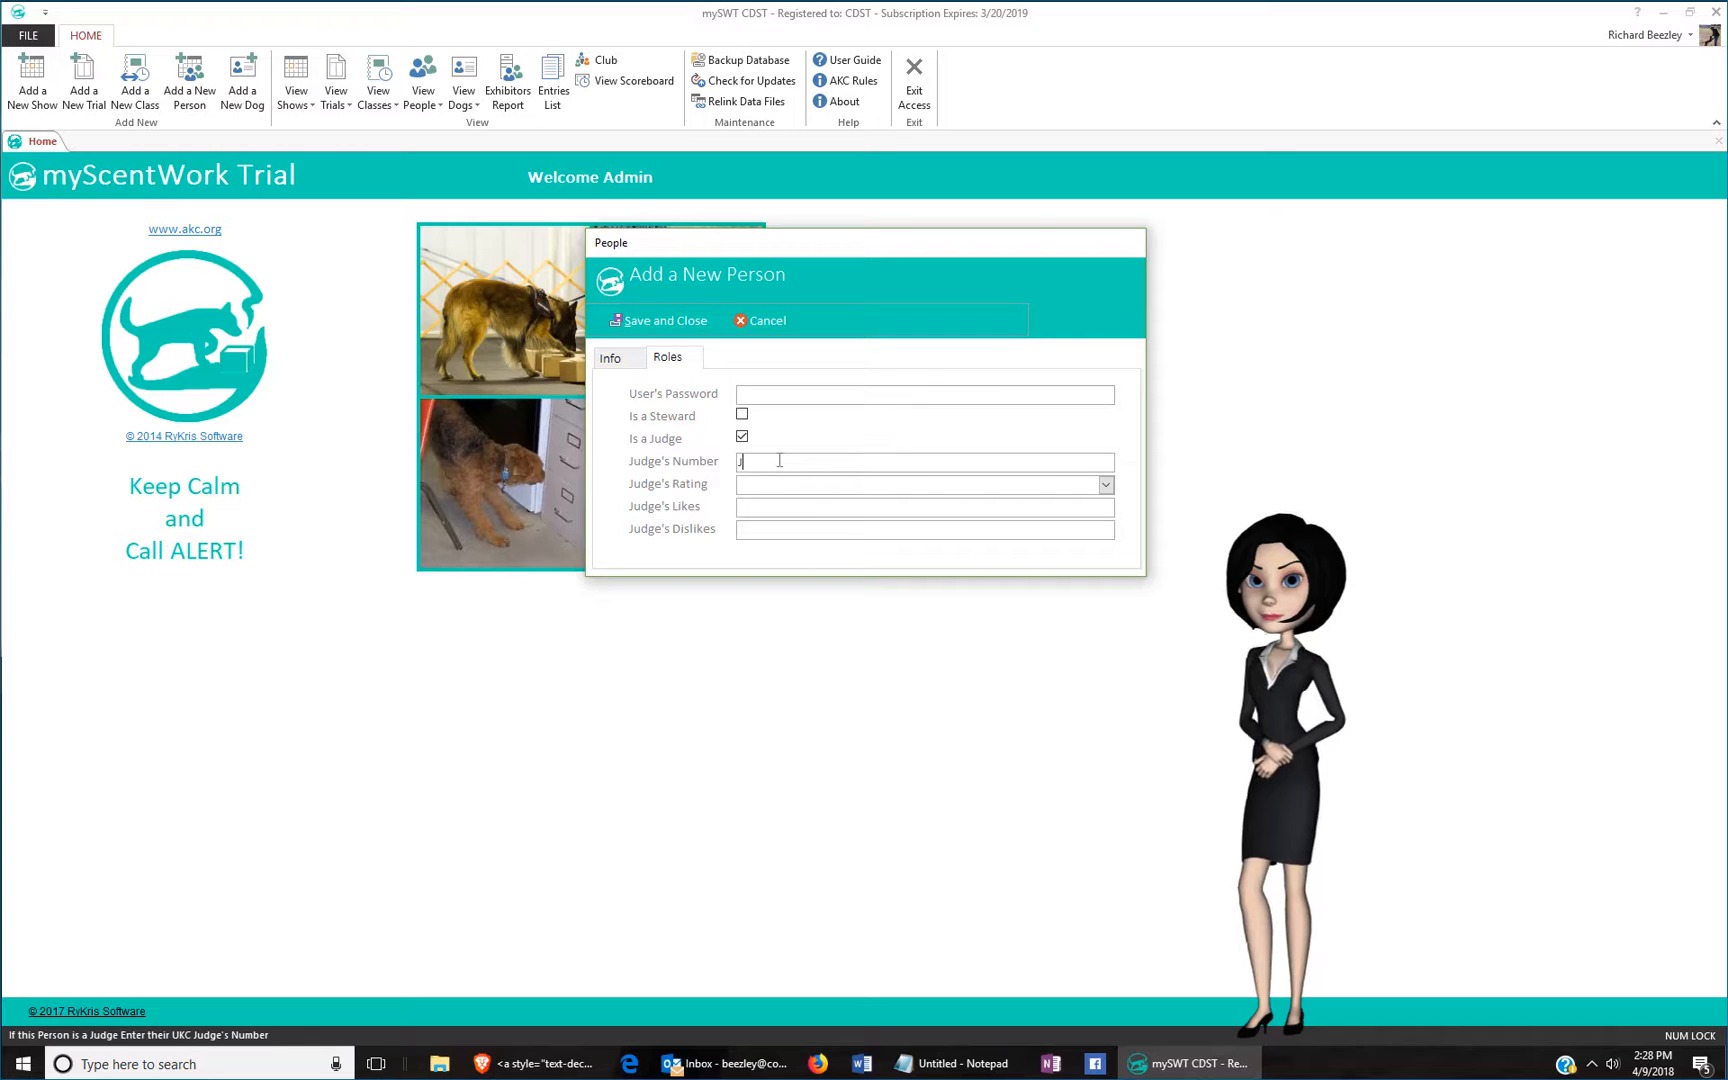
{"action": "type", "text": "100"}
{"action": "left_click", "coordinate": [1105, 484]}
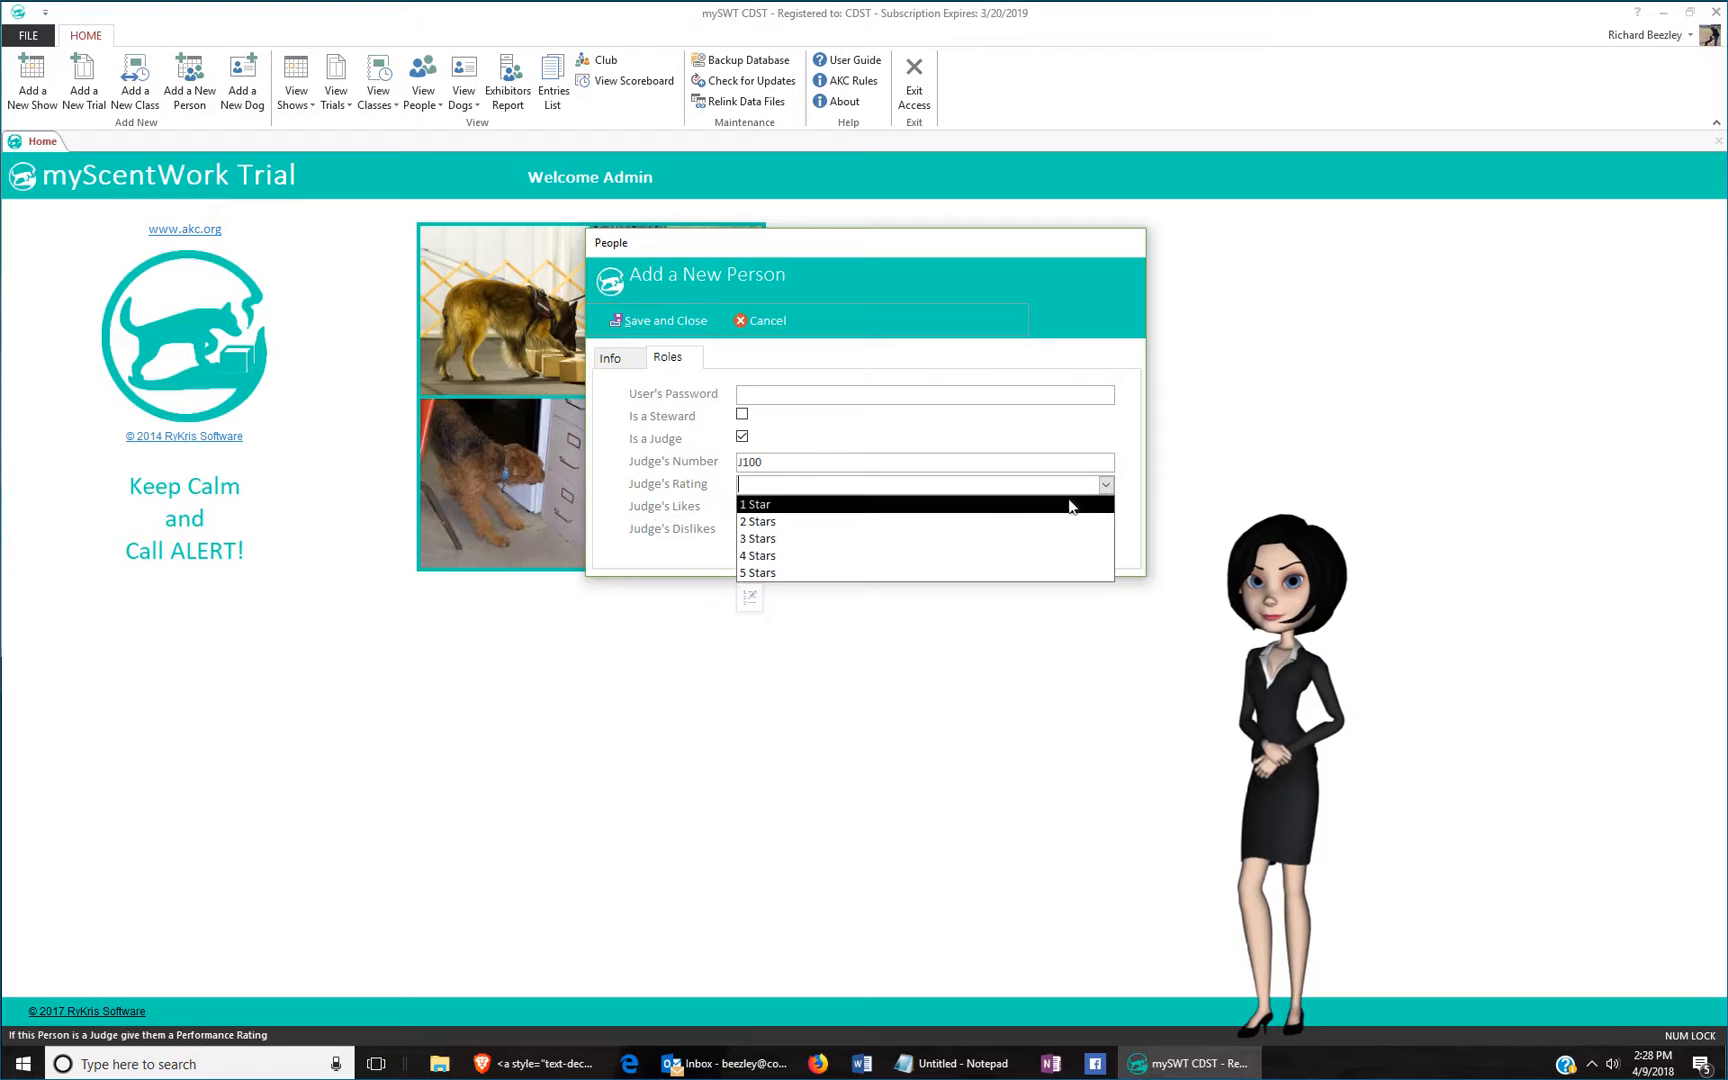
{"action": "left_click", "coordinate": [960, 572]}
{"action": "left_click", "coordinate": [960, 572]}
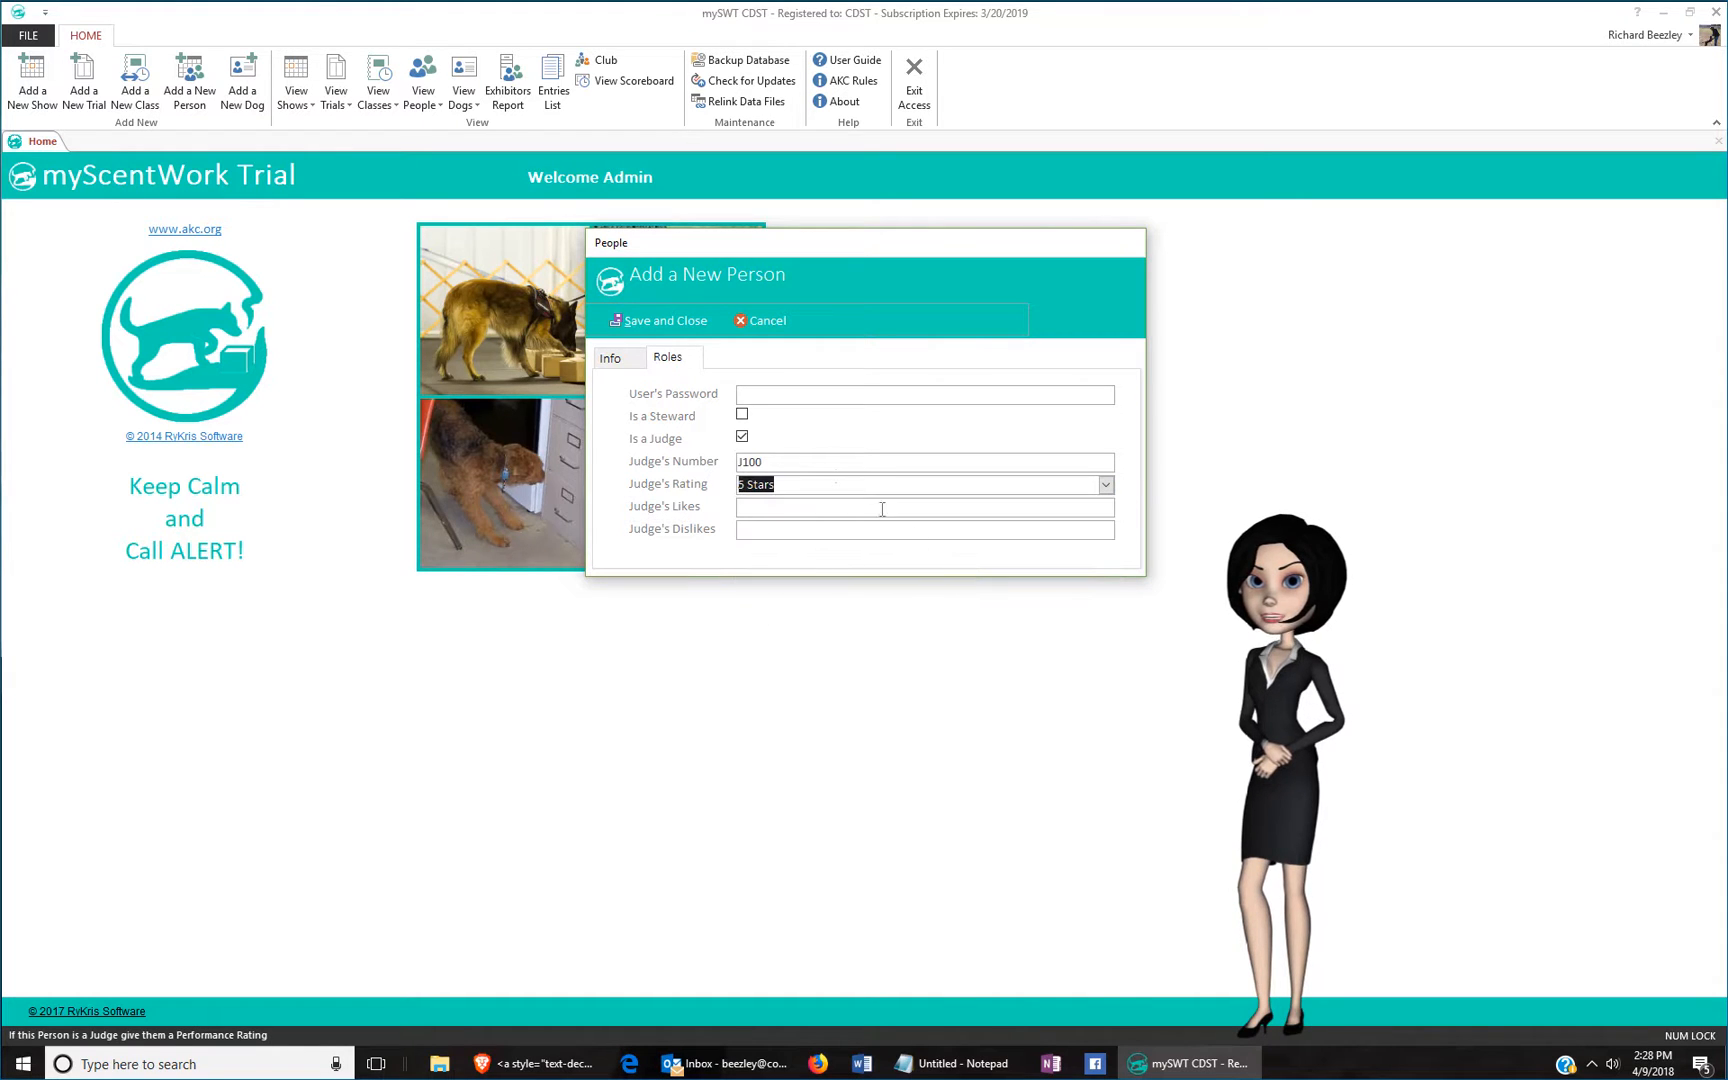
{"action": "left_click", "coordinate": [676, 322]}
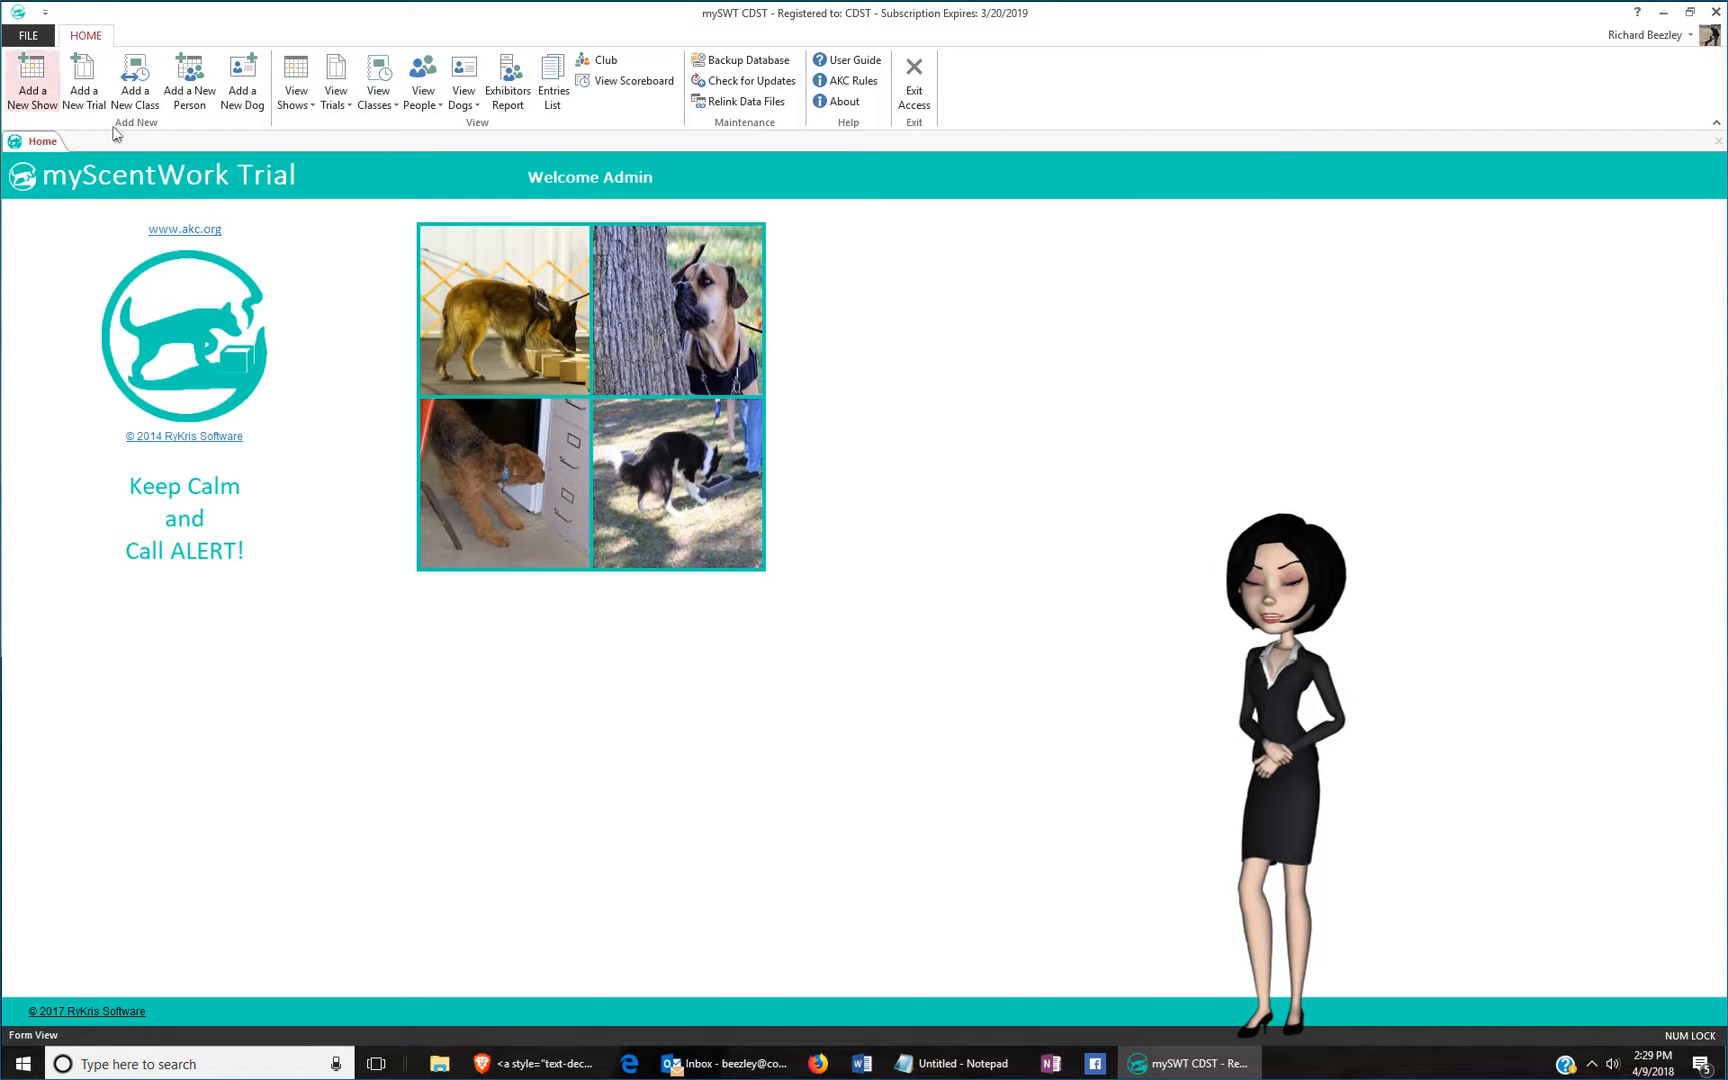
Create another person record with the full name Secretary and the state Oklahoma.
{"action": "left_click", "coordinate": [196, 103]}
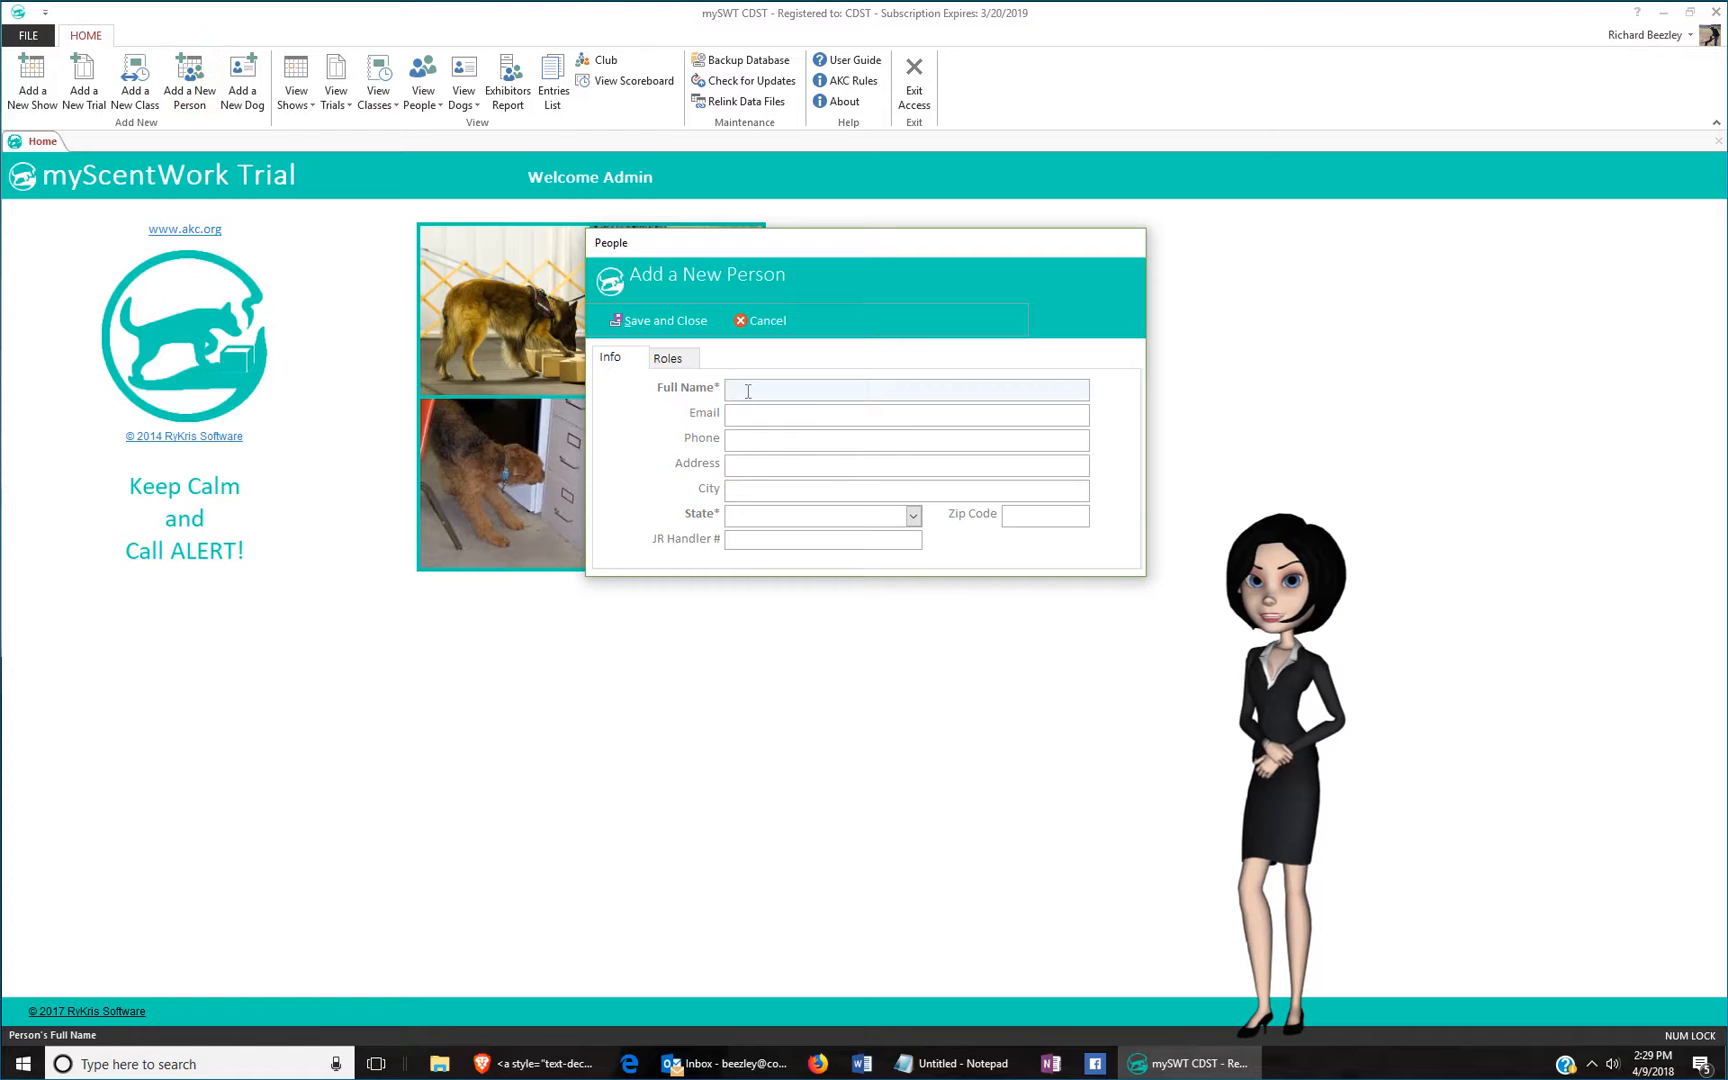
{"action": "type", "text": "Secretary"}
{"action": "left_click", "coordinate": [912, 515]}
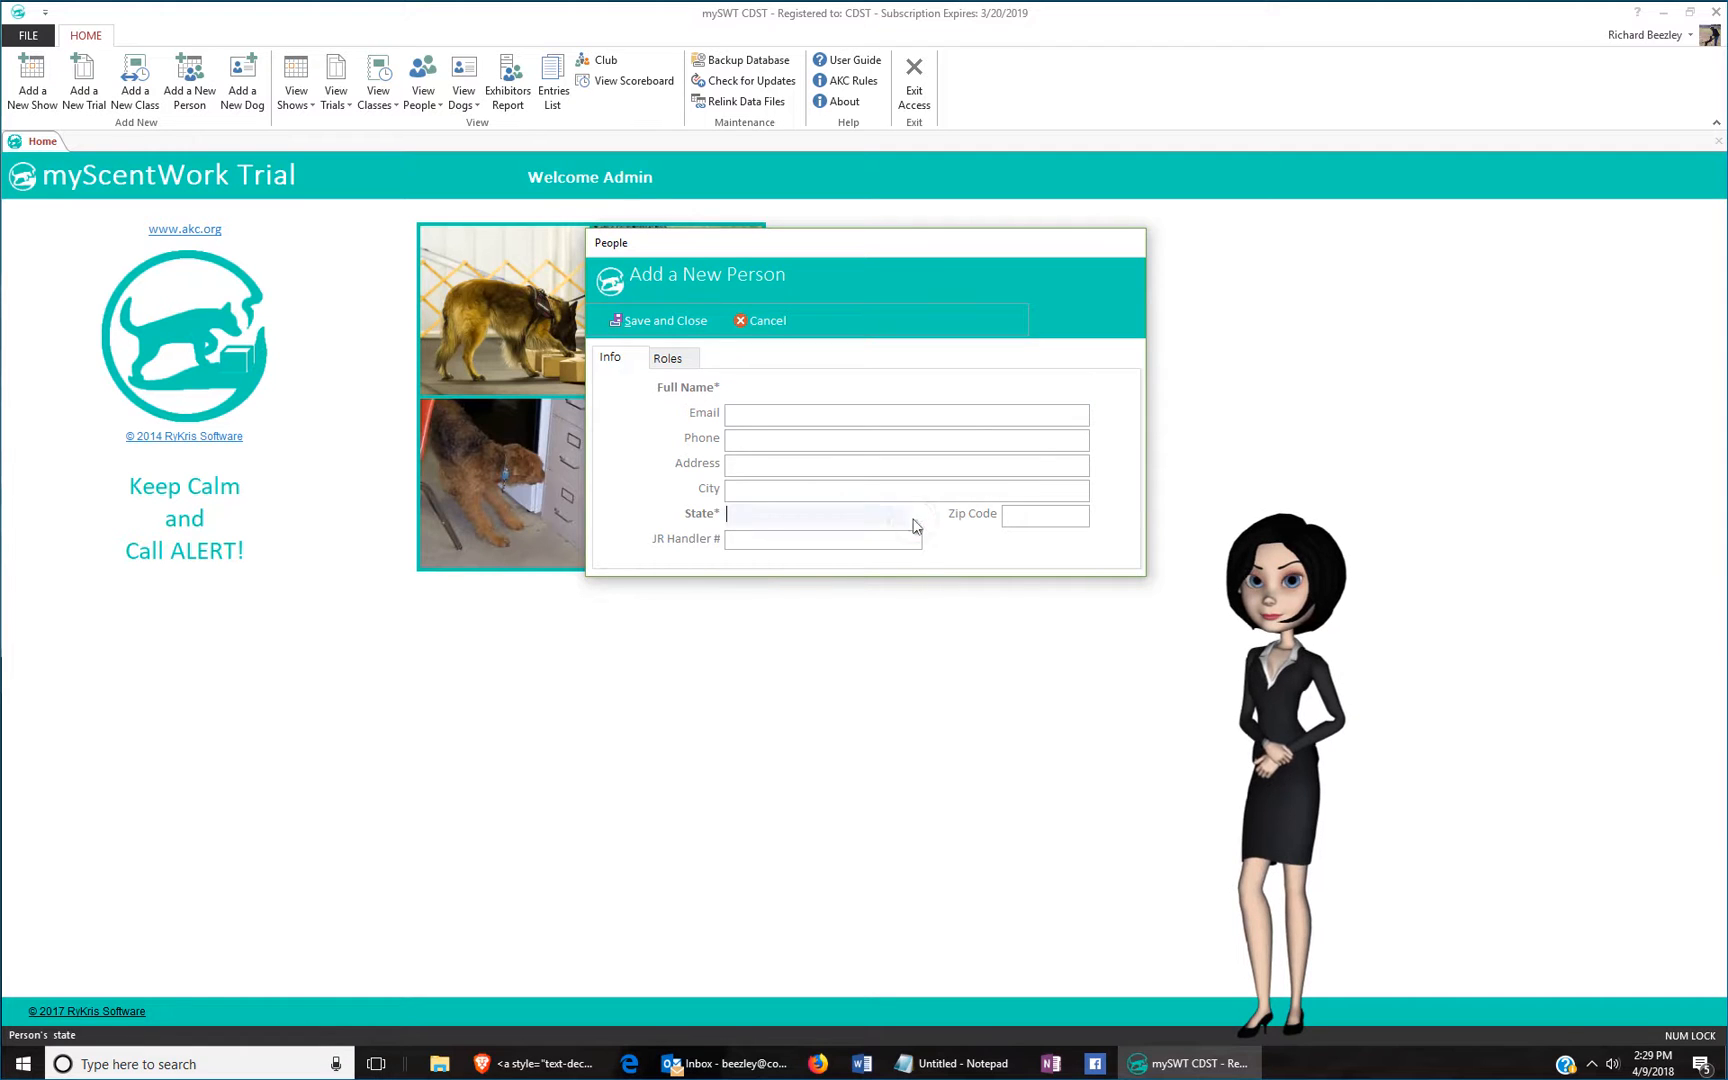
{"action": "type", "text": "oklahoma"}
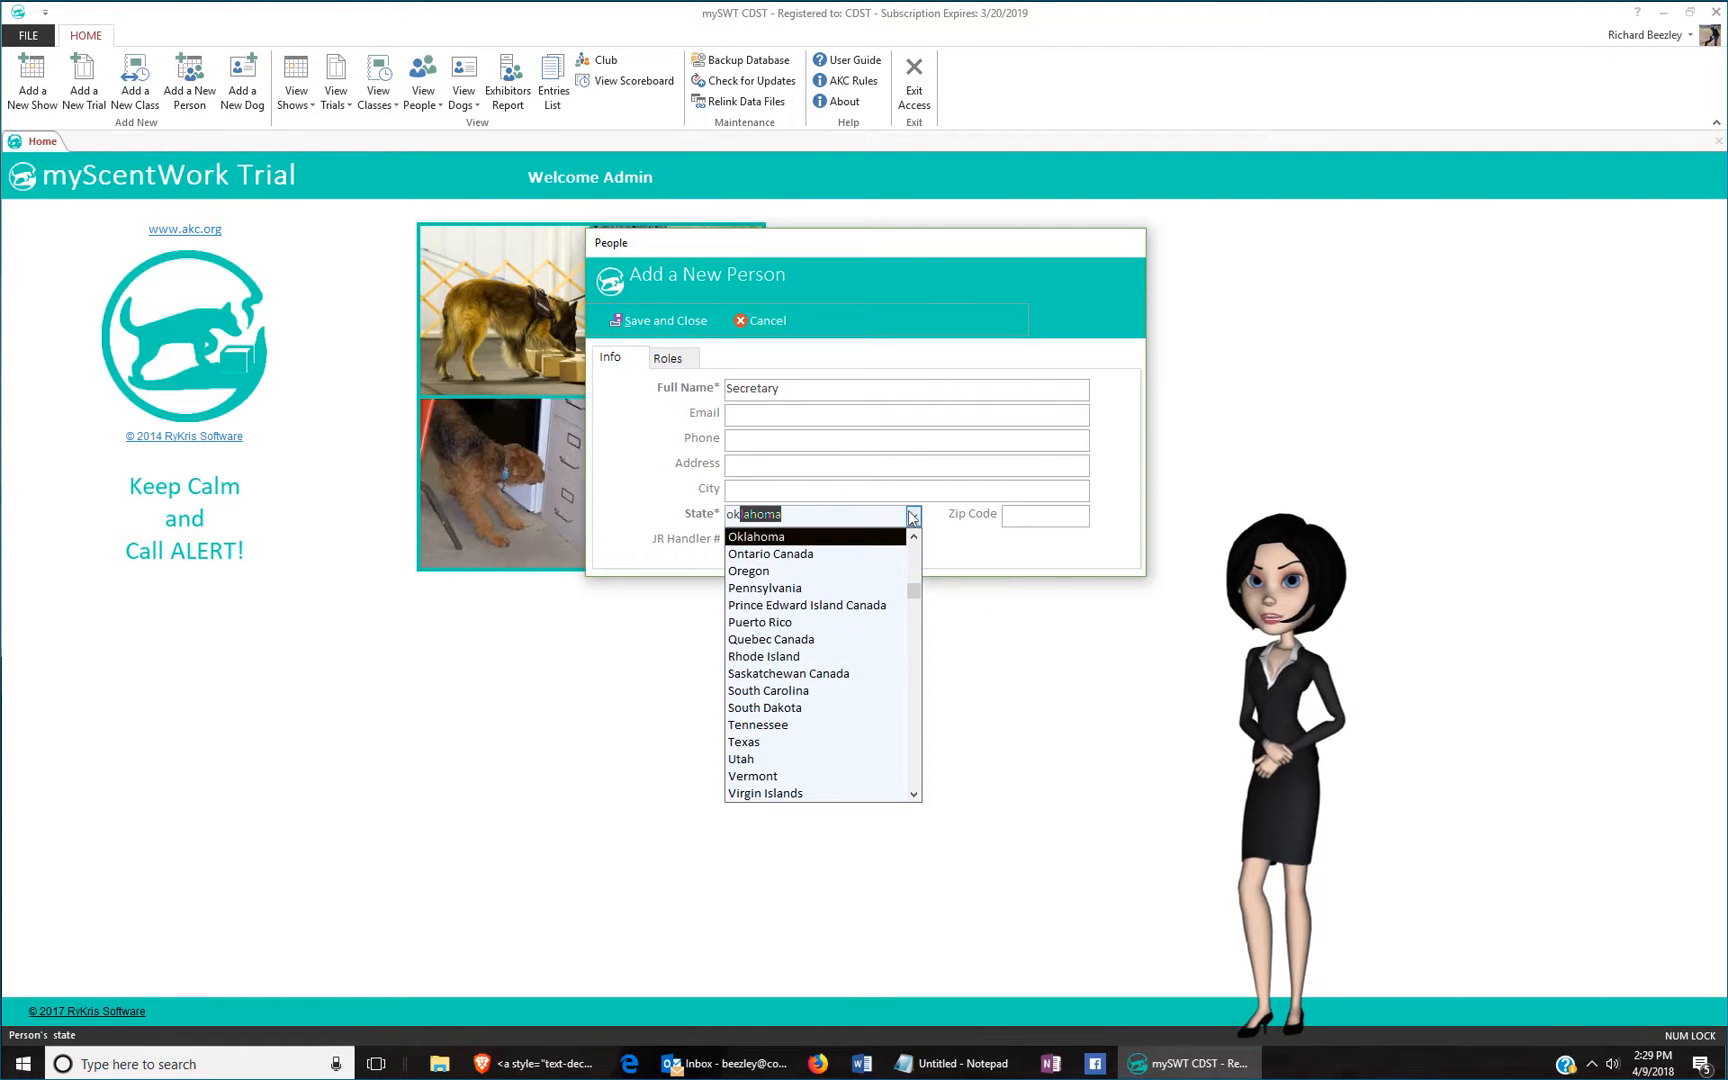
{"action": "key", "text": "Tab"}
Give the Secretary person the steward role and save the record.
{"action": "left_click", "coordinate": [684, 364]}
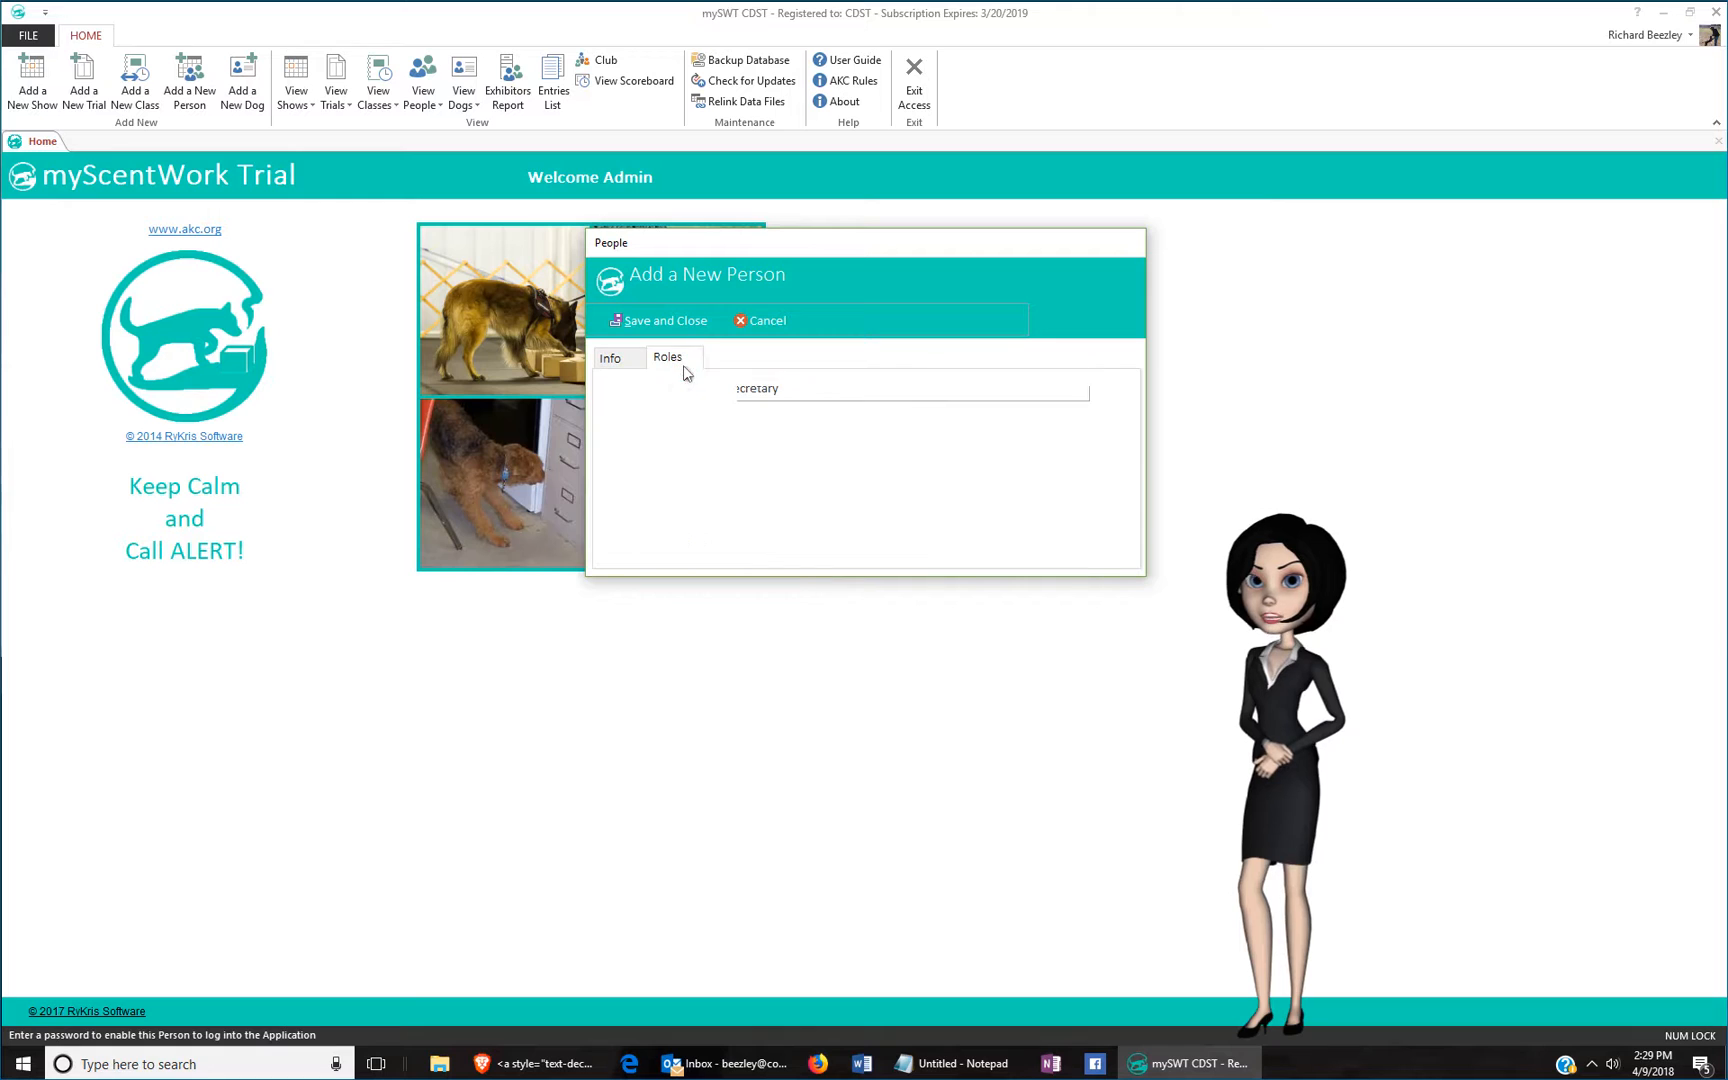
{"action": "left_click", "coordinate": [741, 416]}
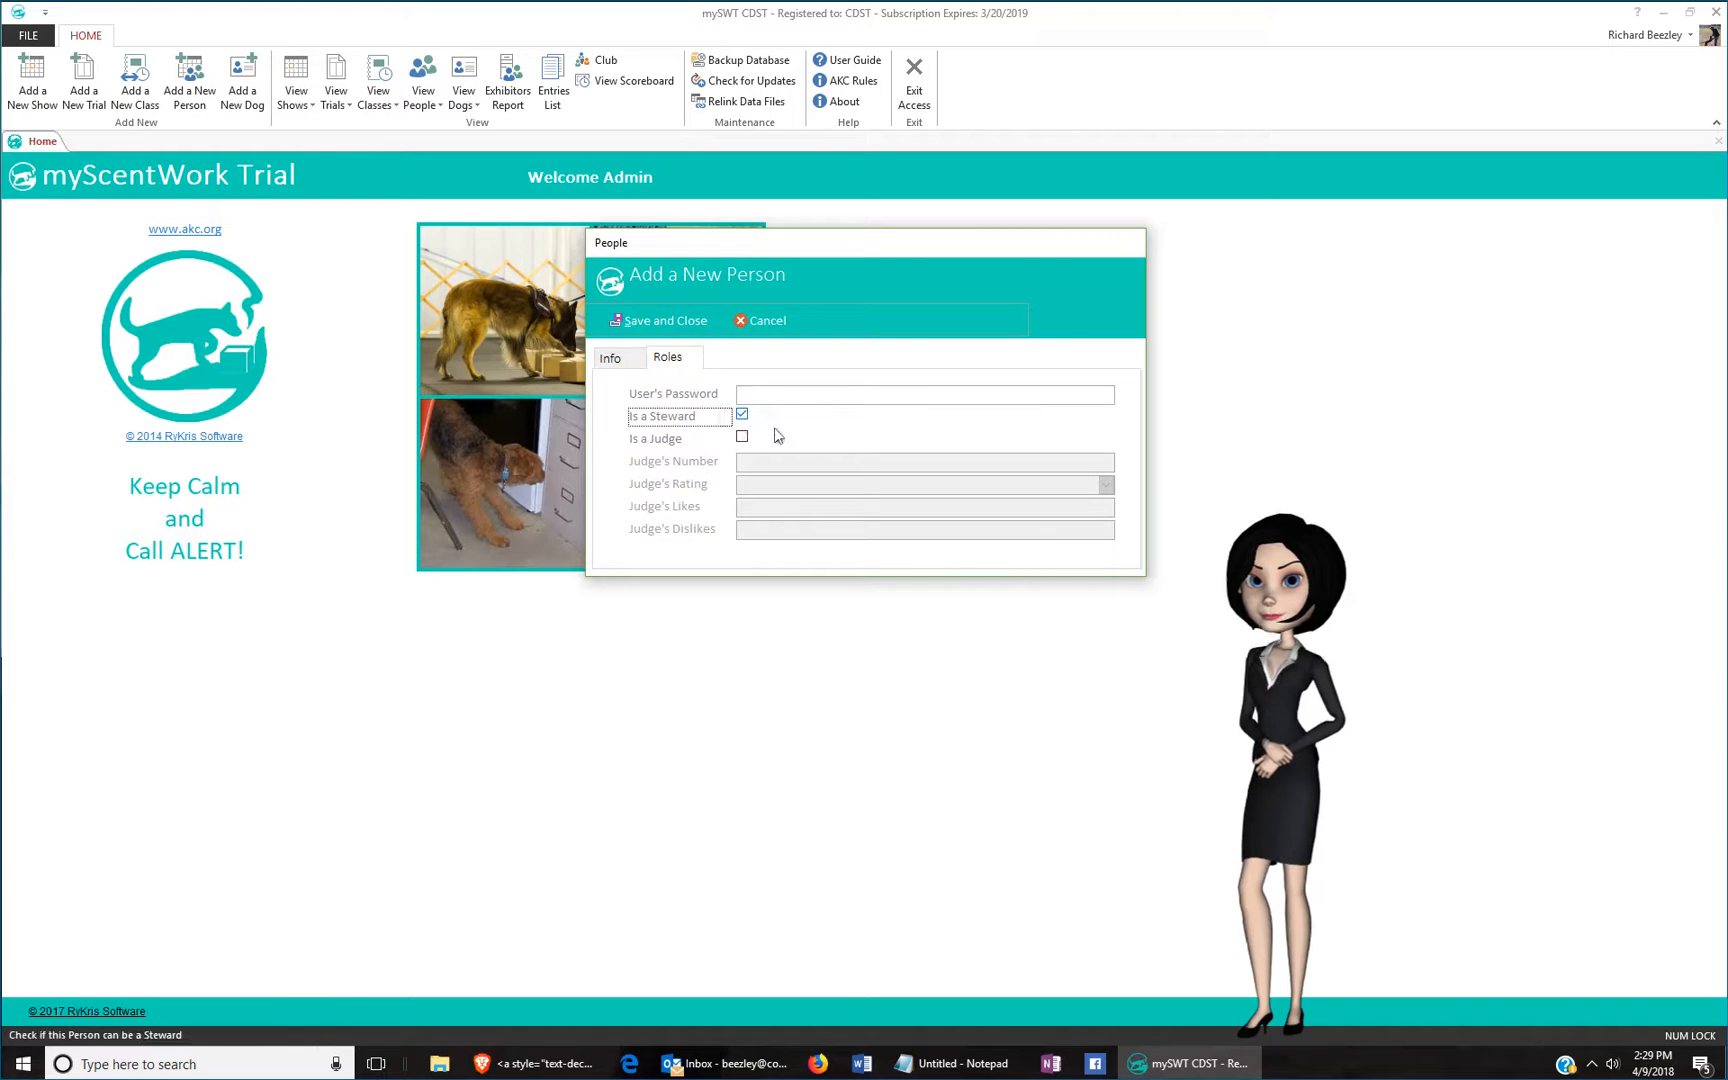
{"action": "left_click", "coordinate": [657, 322]}
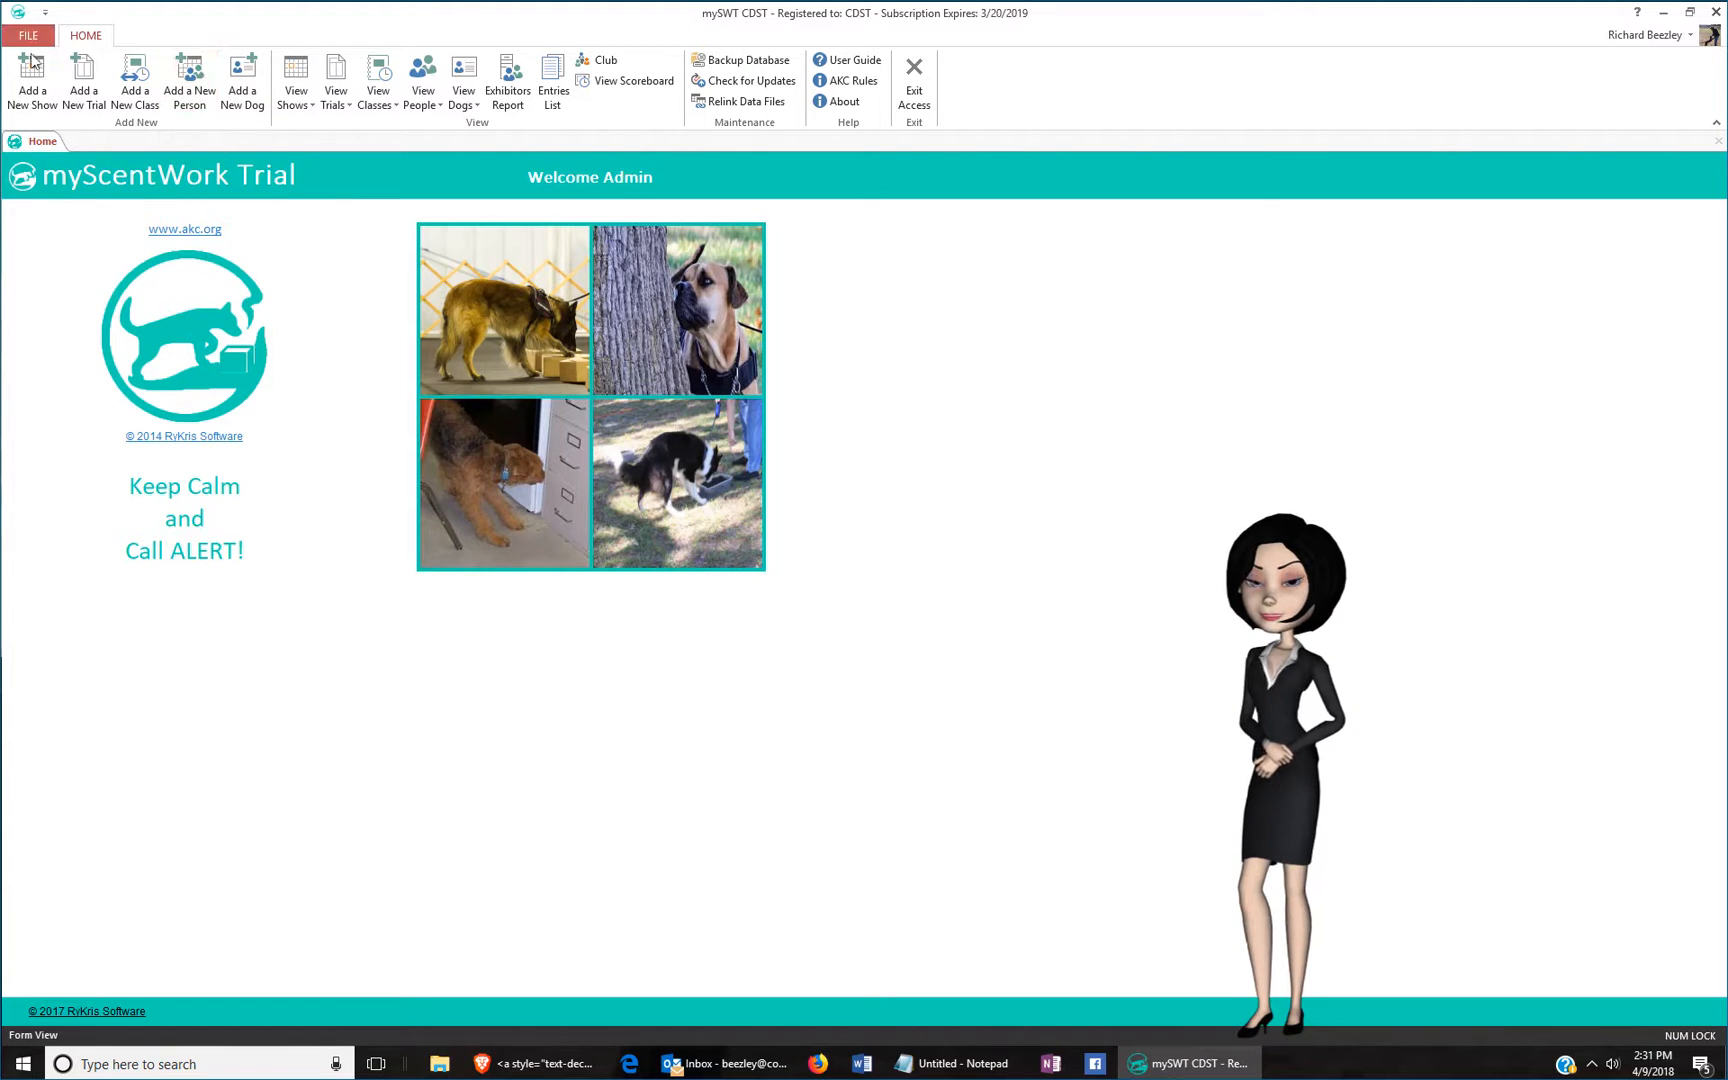
Create a new show named Demo Show with Companion Dog School of Tulsa as the host club.
{"action": "left_click", "coordinate": [33, 95]}
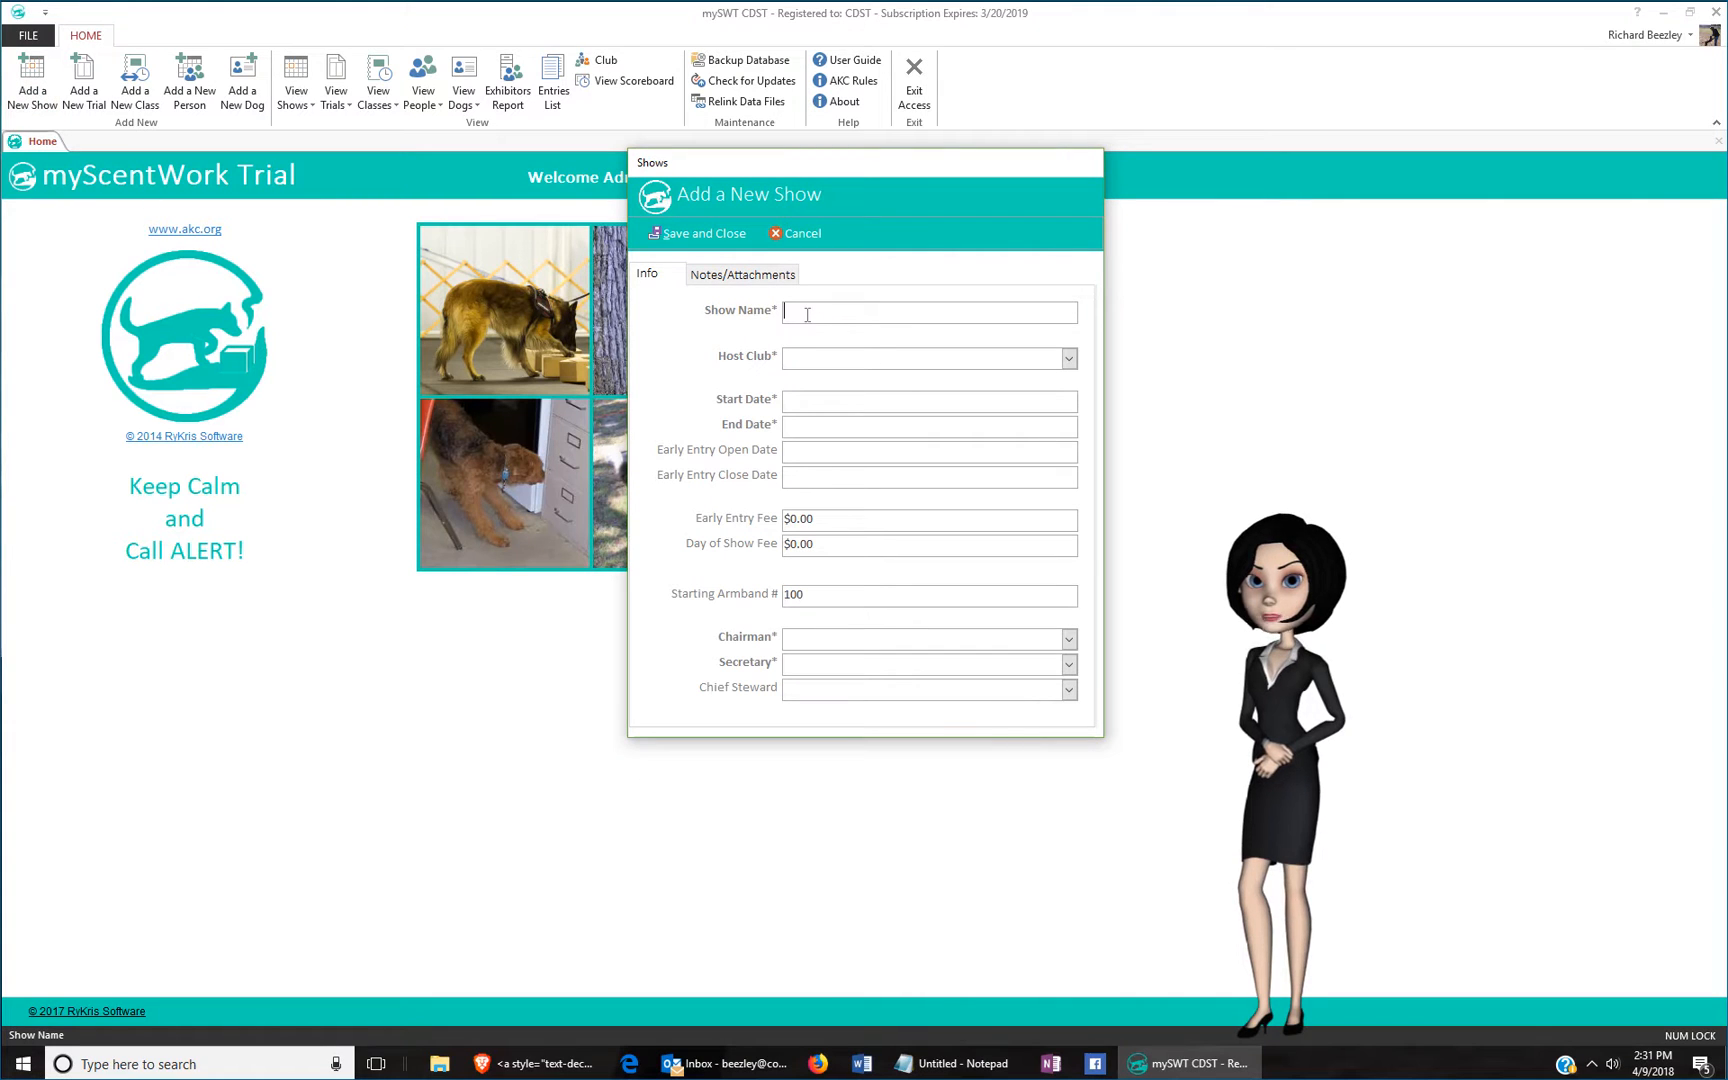
{"action": "type", "text": "Demo Show"}
{"action": "left_click", "coordinate": [1069, 358]}
{"action": "left_click", "coordinate": [1046, 380]}
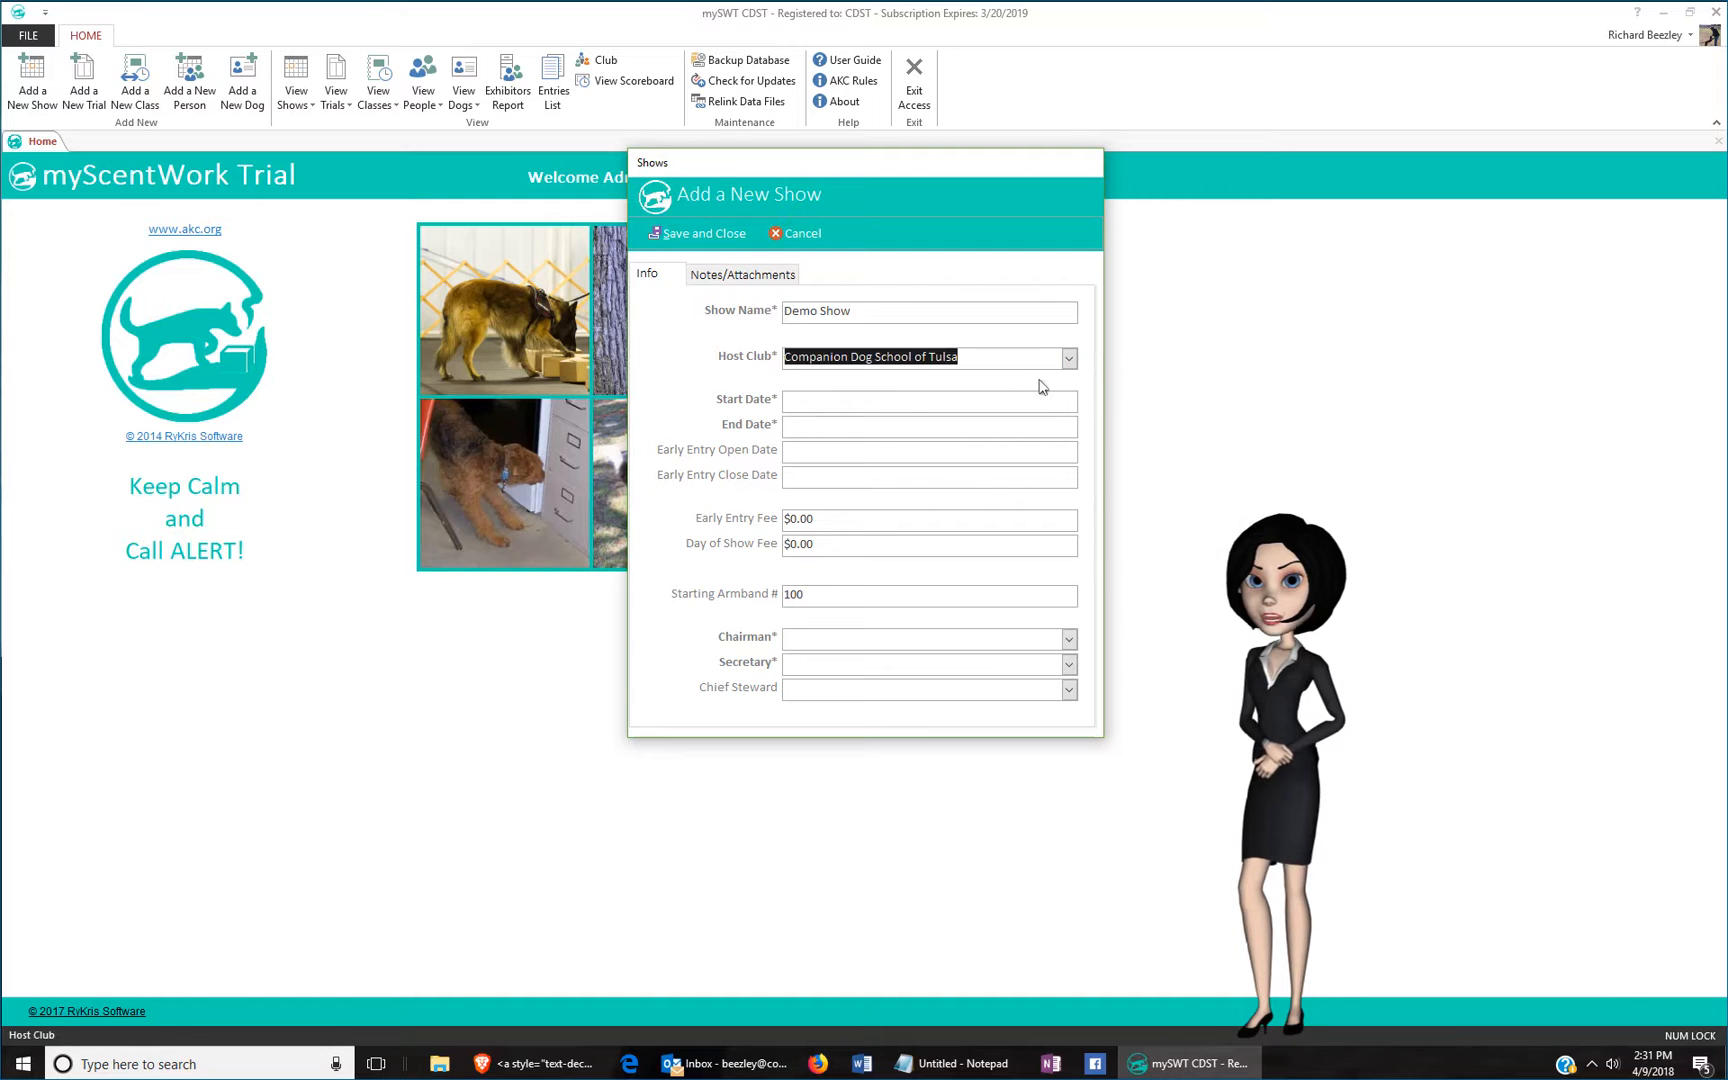
Set the show's start date to 4/9/2018 and its end date to 4/10/2018.
{"action": "left_click", "coordinate": [942, 400]}
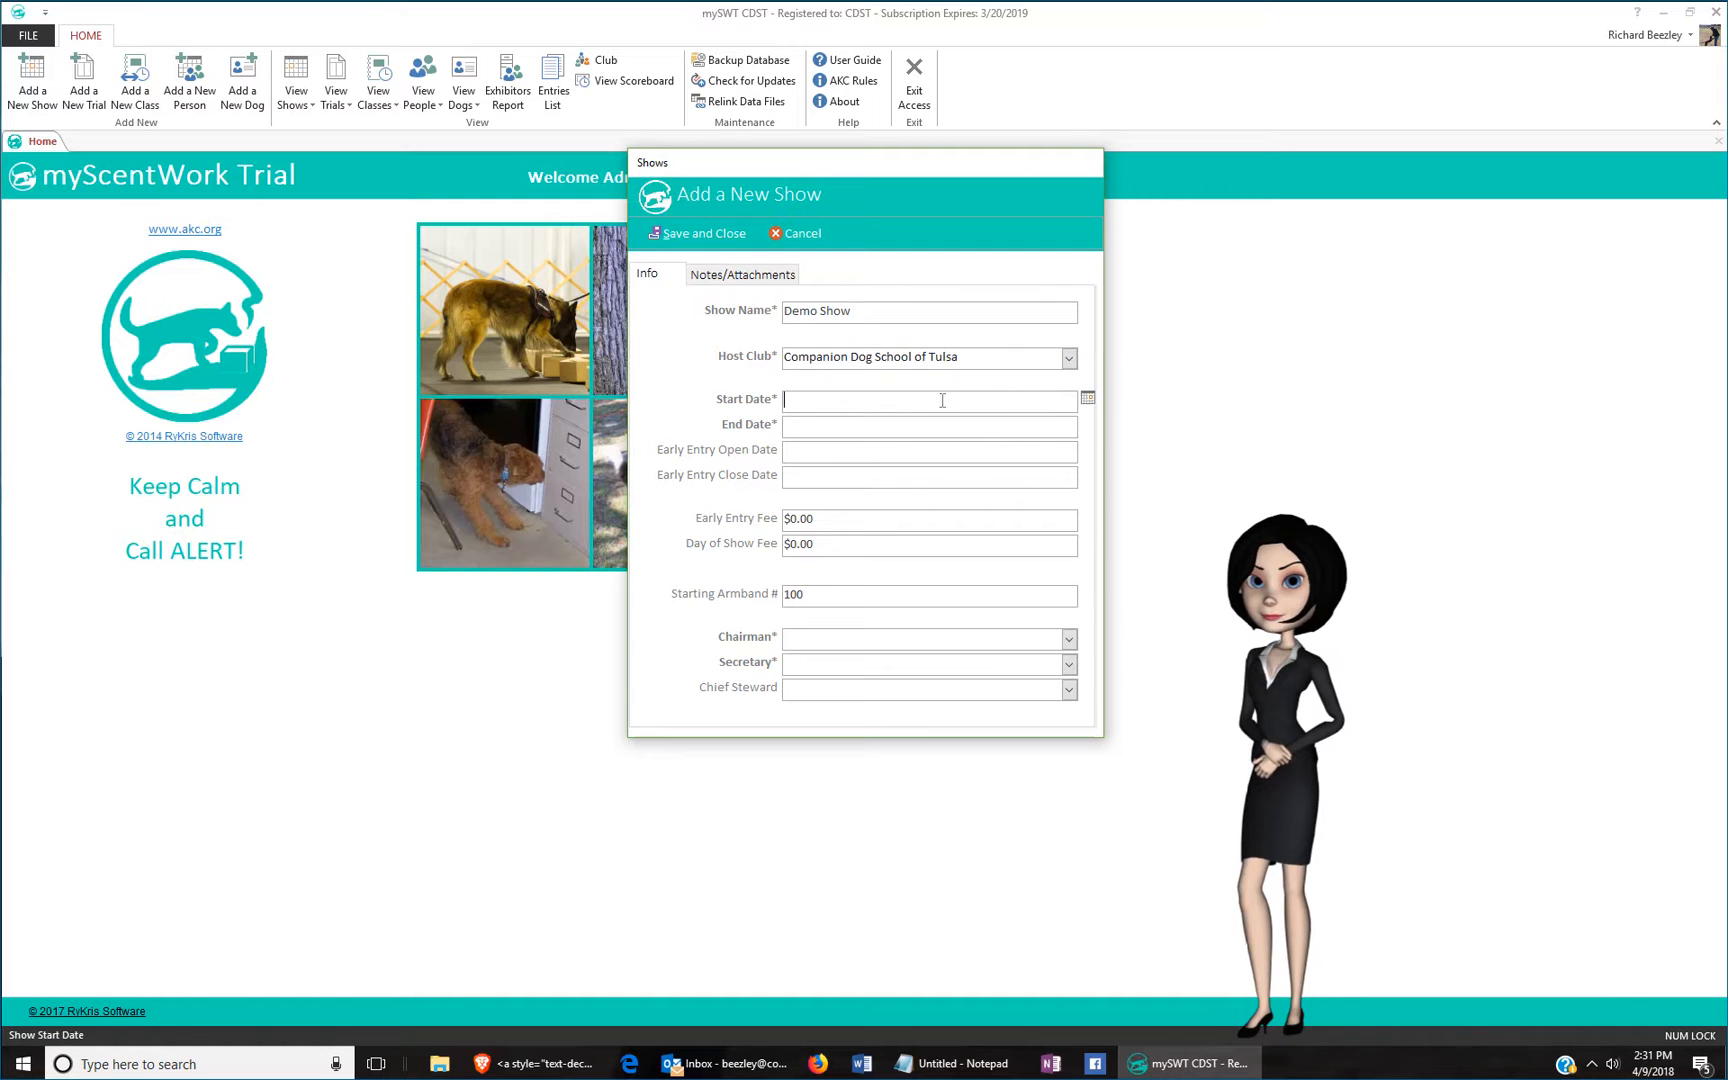
{"action": "left_click", "coordinate": [1086, 398]}
{"action": "left_click", "coordinate": [976, 465]}
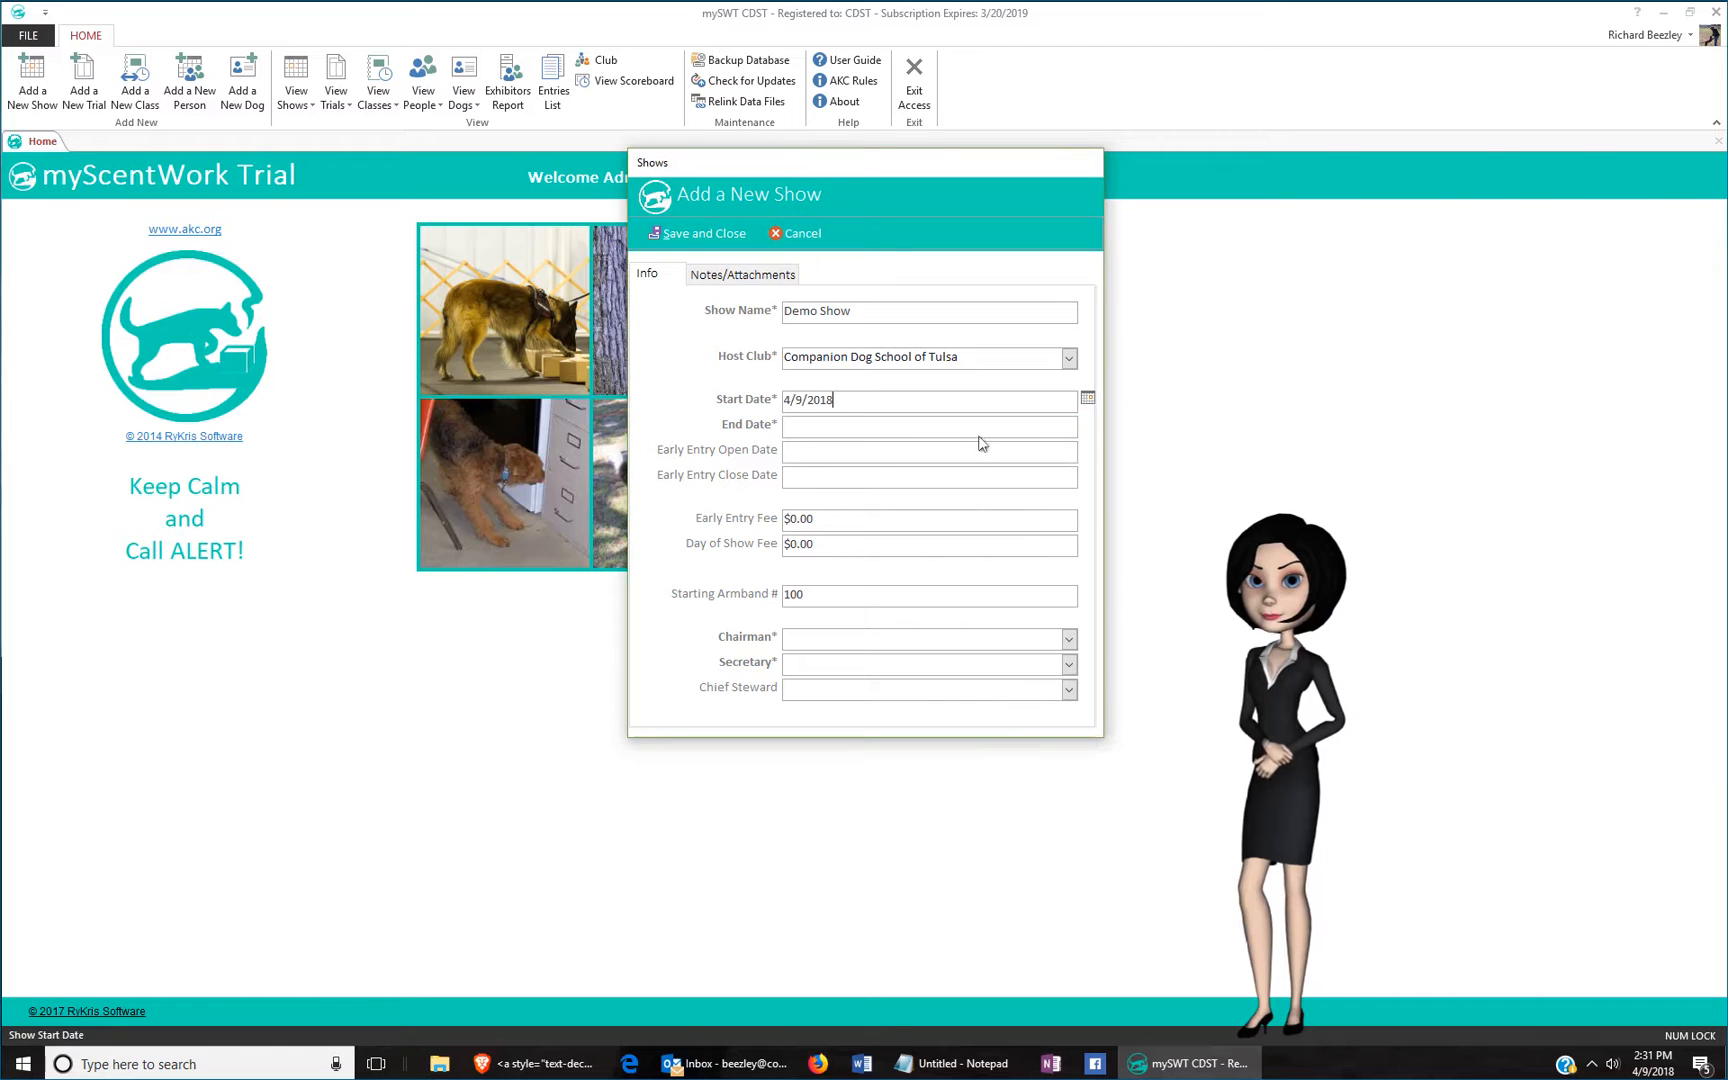
{"action": "left_click", "coordinate": [1087, 423]}
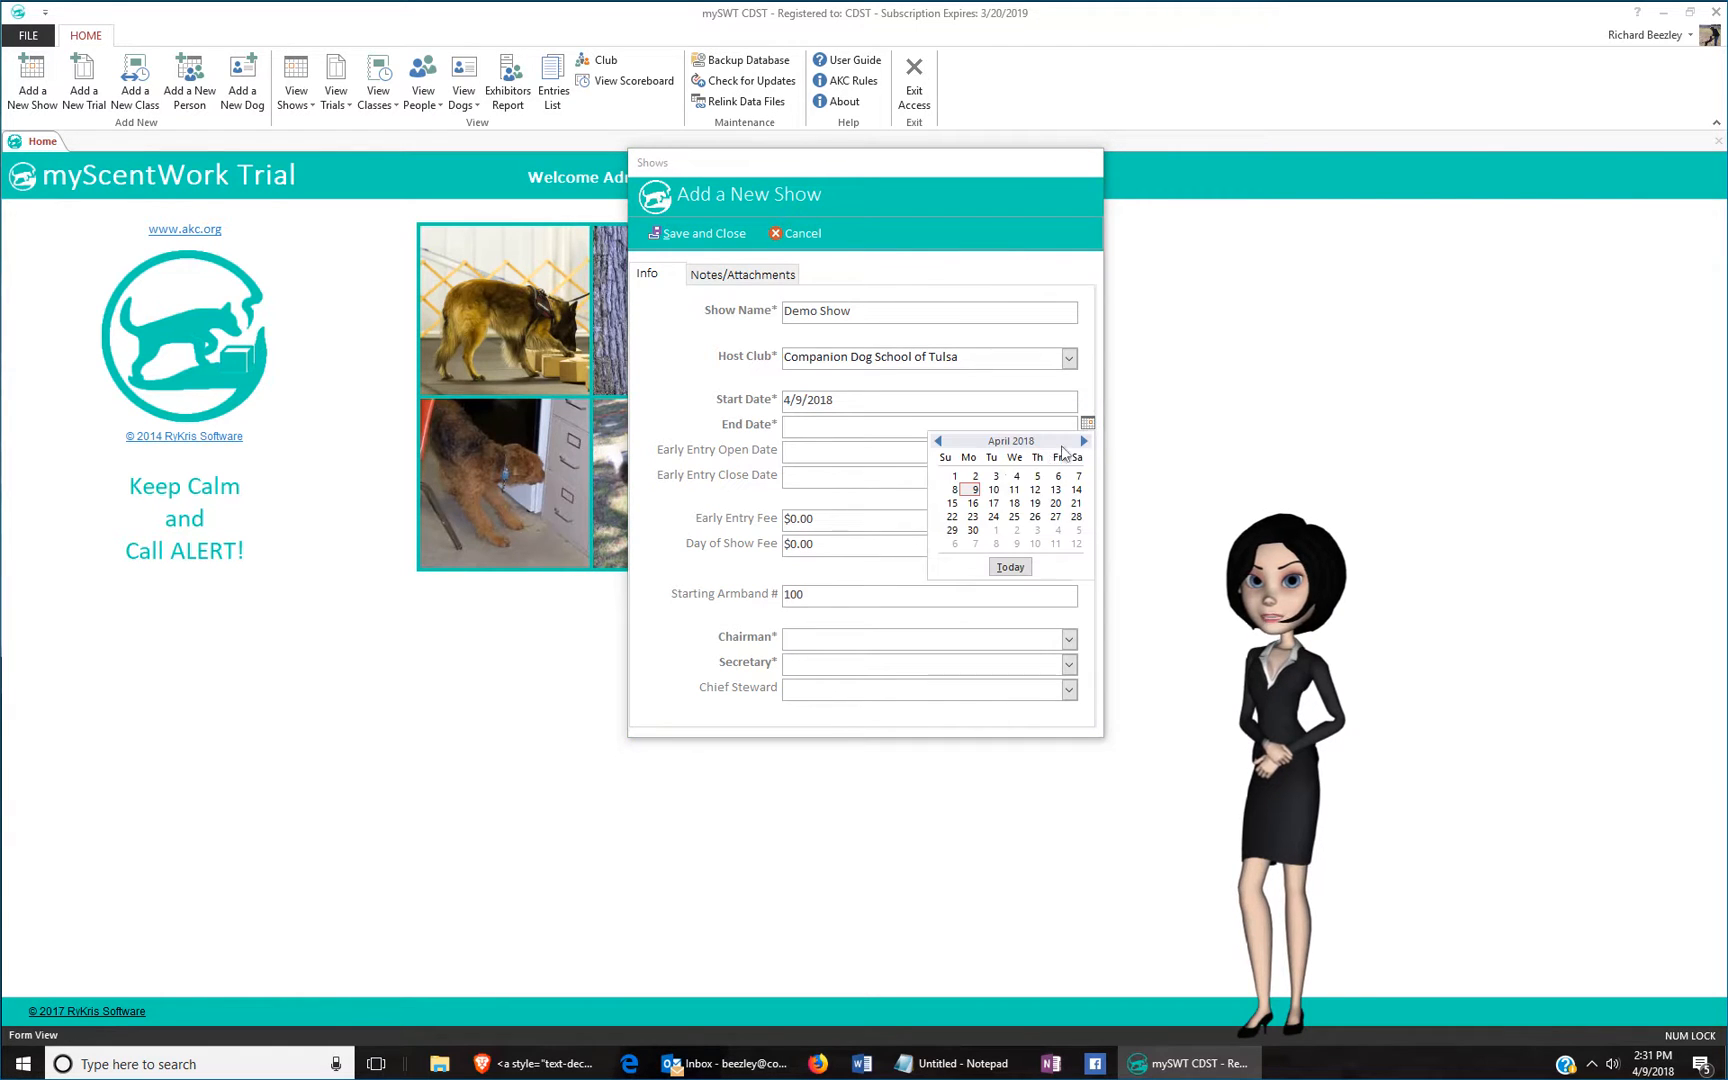
{"action": "left_click", "coordinate": [993, 490]}
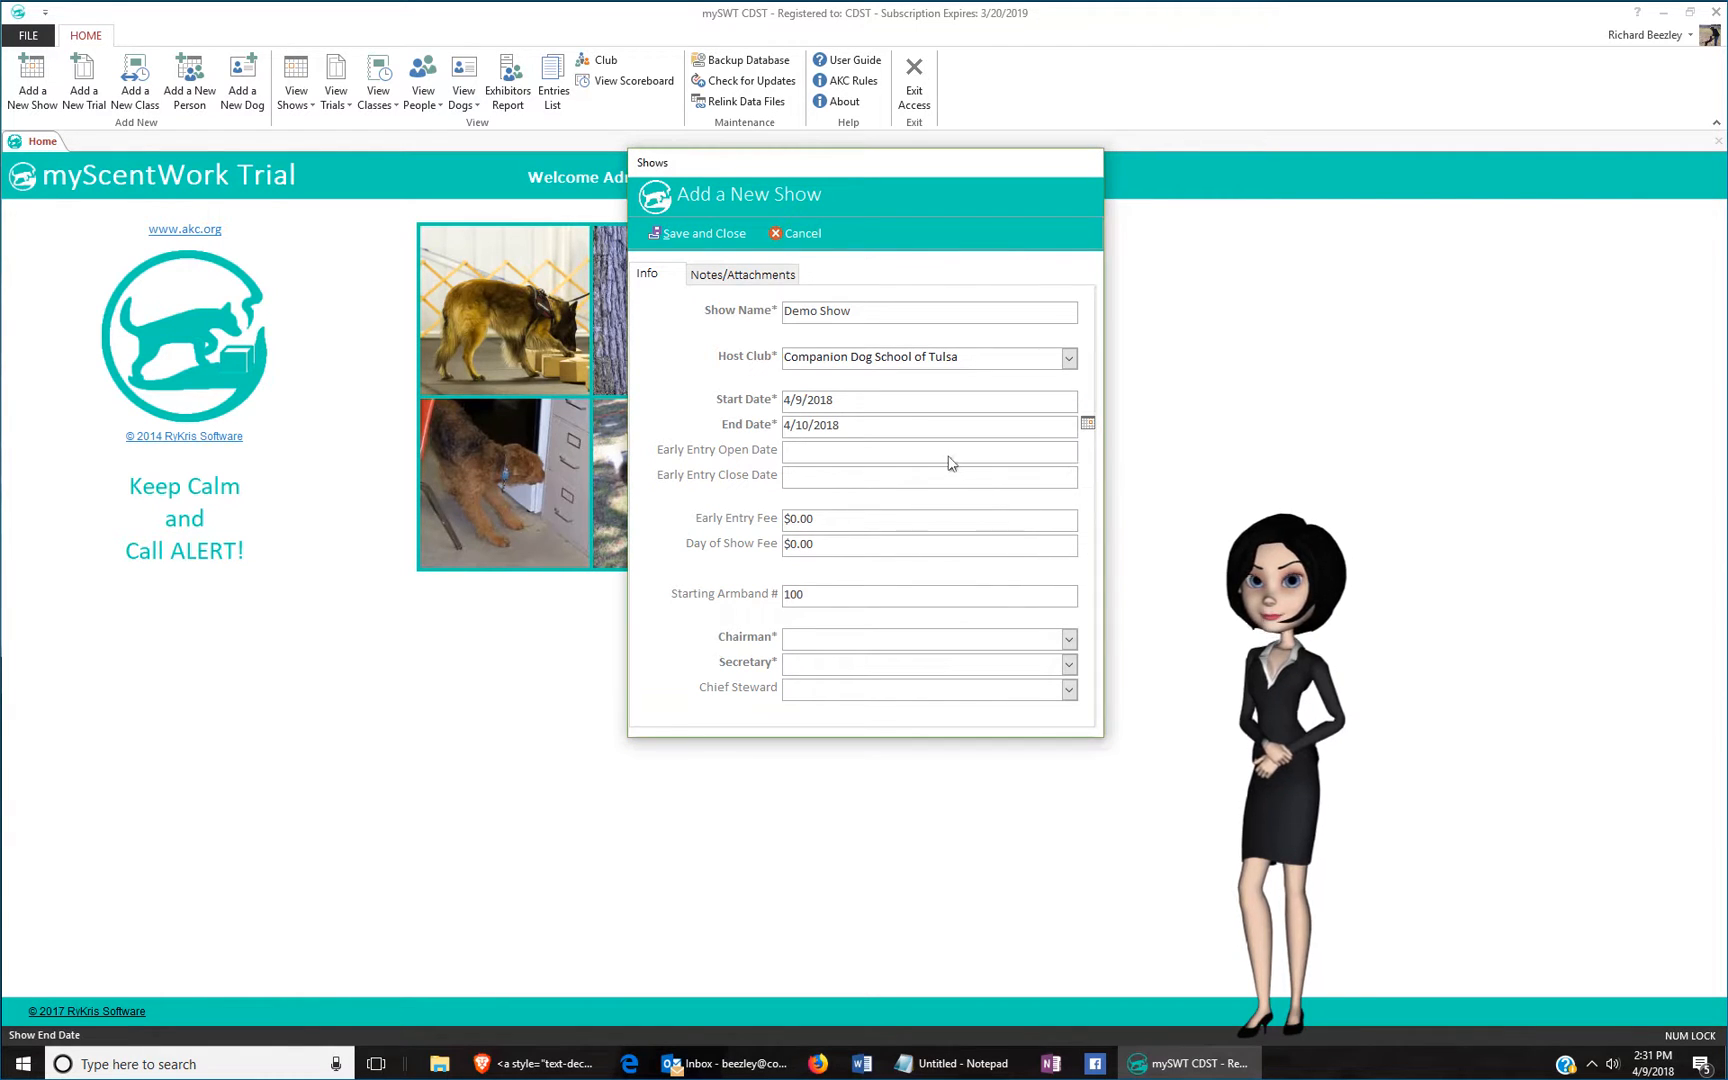
Set the early entry open date to 4/1/2018 and the early entry close date to 4/6/2018.
{"action": "left_click", "coordinate": [951, 458]}
{"action": "left_click", "coordinate": [1087, 451]}
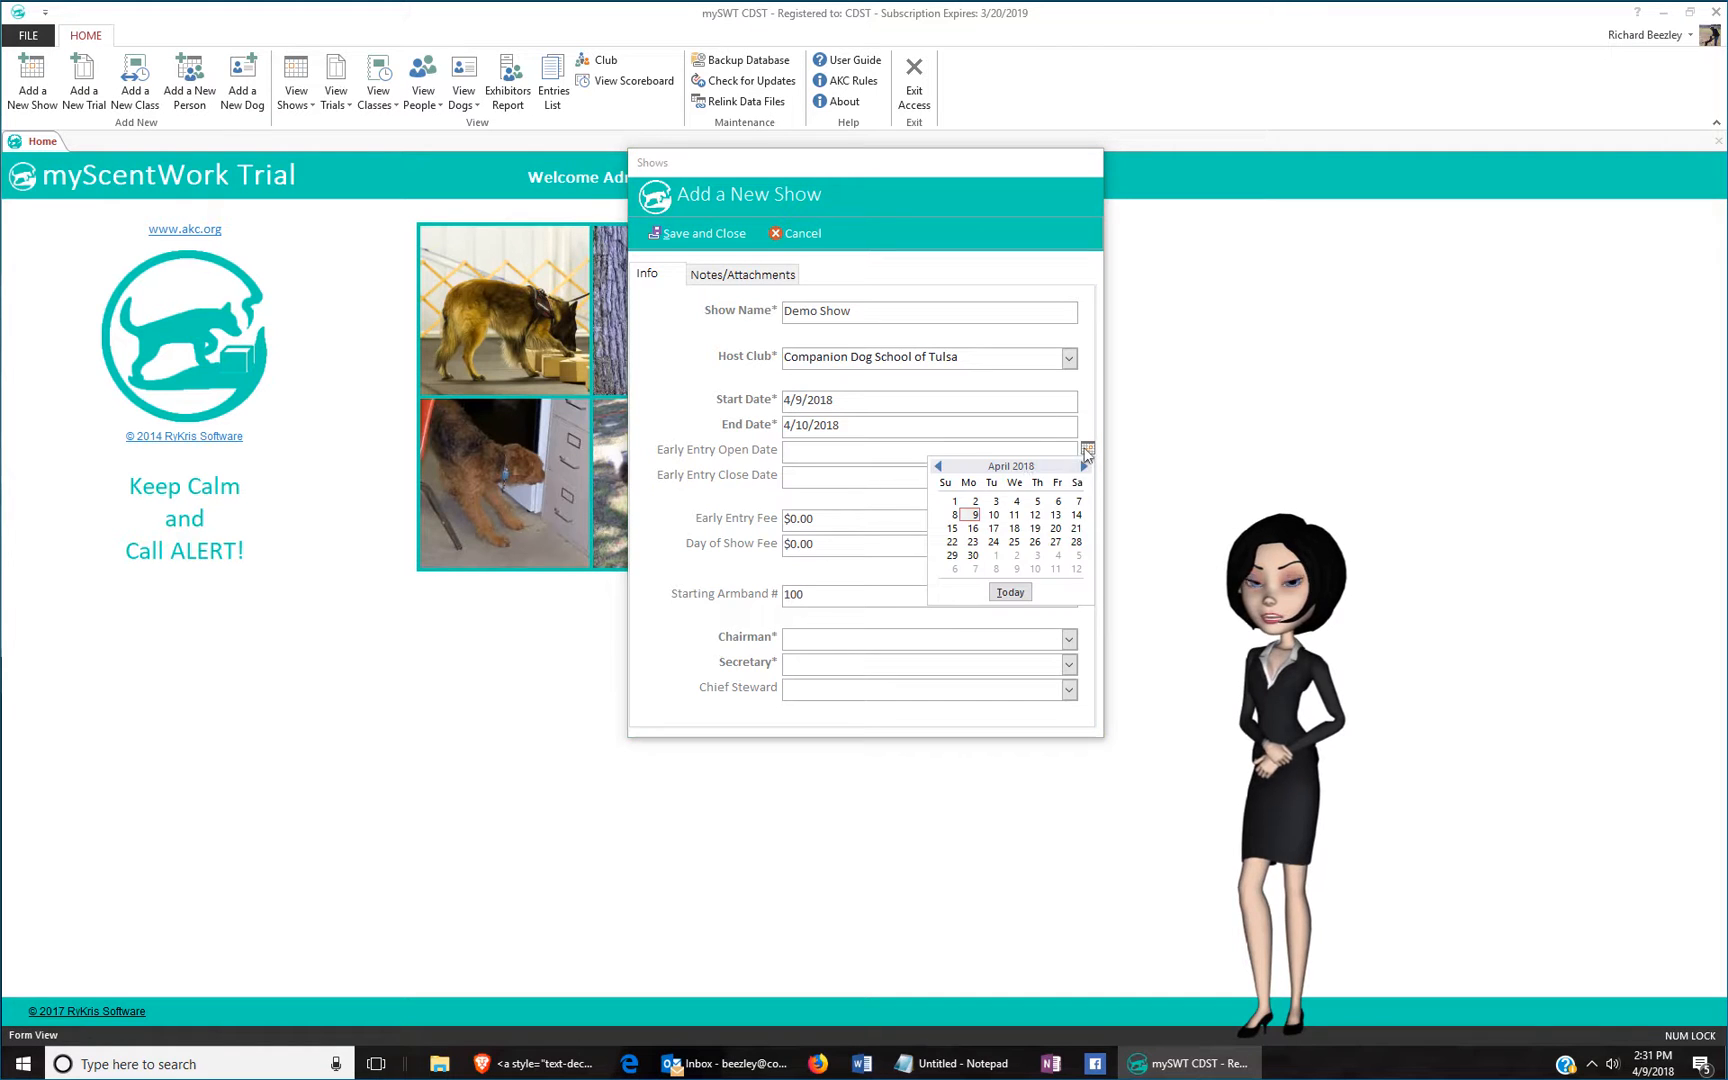
{"action": "left_click", "coordinate": [954, 501]}
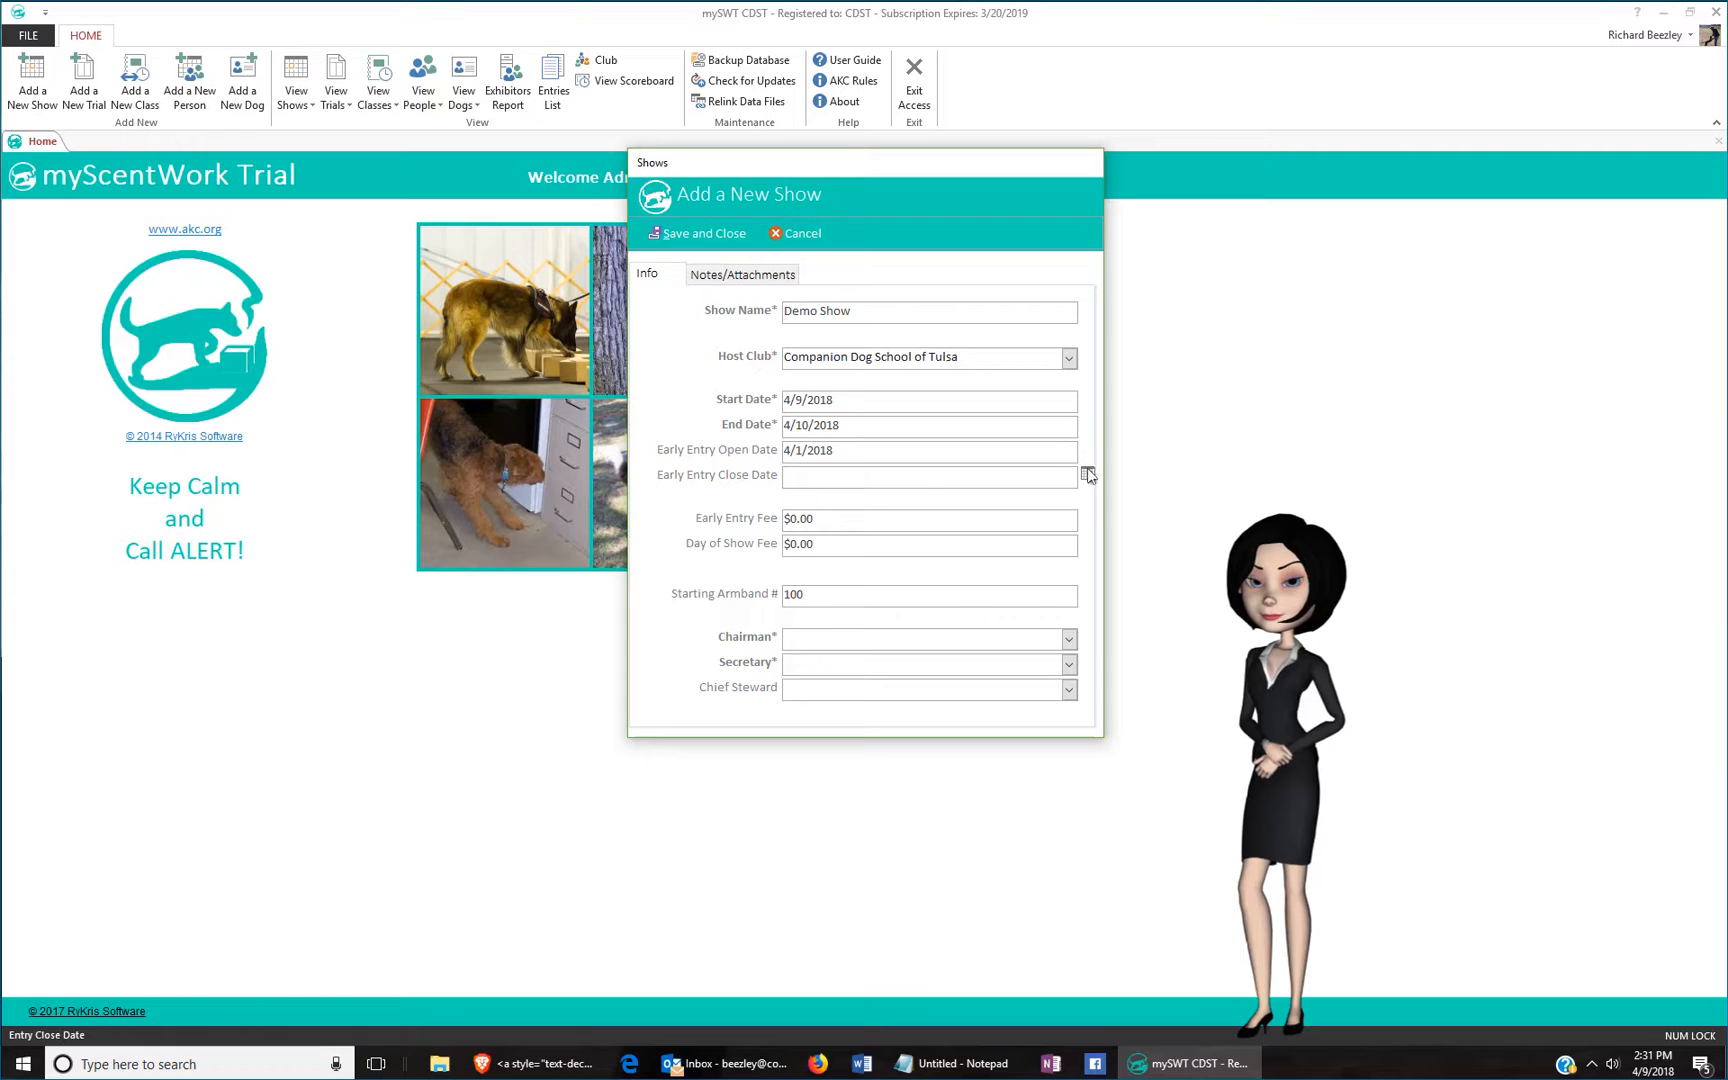
{"action": "left_click", "coordinate": [1088, 474]}
{"action": "left_click", "coordinate": [1058, 527]}
Set the early entry fee to $10.00 and the day of show fee to $20.00.
{"action": "left_click", "coordinate": [793, 521]}
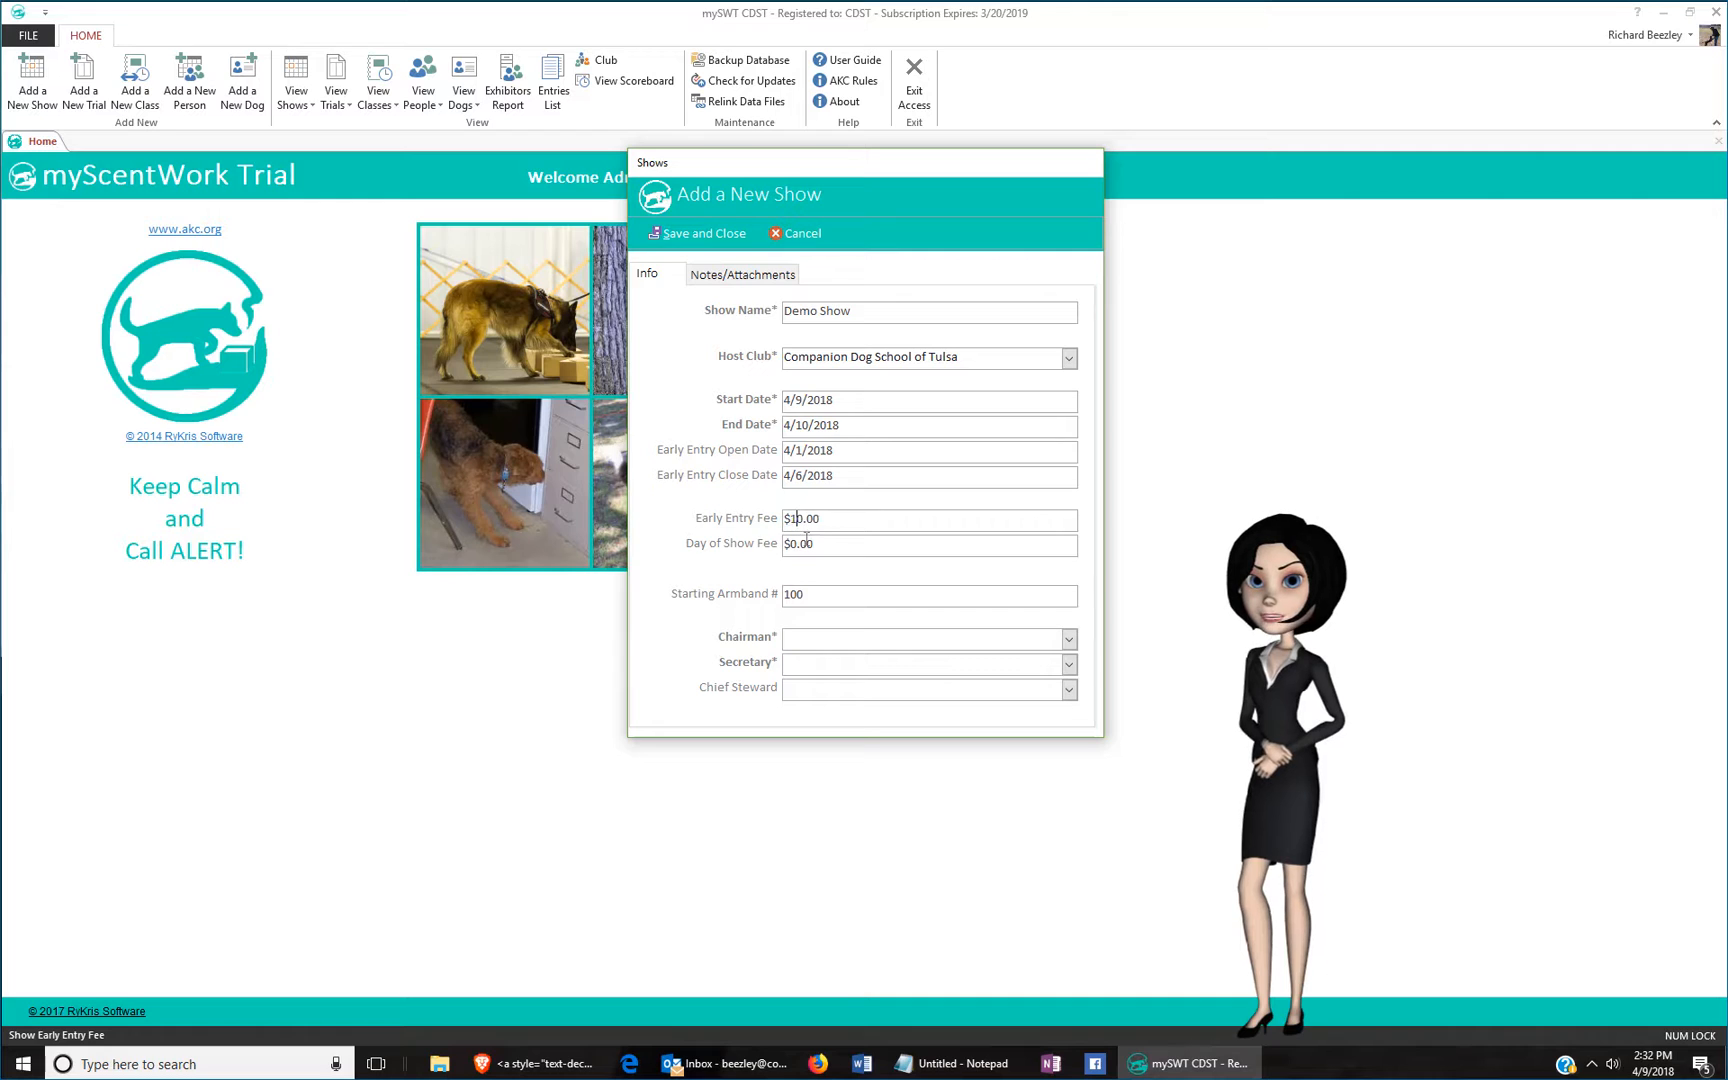
{"action": "left_click", "coordinate": [791, 545]}
{"action": "type", "text": "2"}
Assign Chairman 1 as the show's chairman, Secretary as its secretary and Steward 1 as its chief steward.
{"action": "left_click", "coordinate": [1066, 643]}
{"action": "left_click", "coordinate": [1041, 676]}
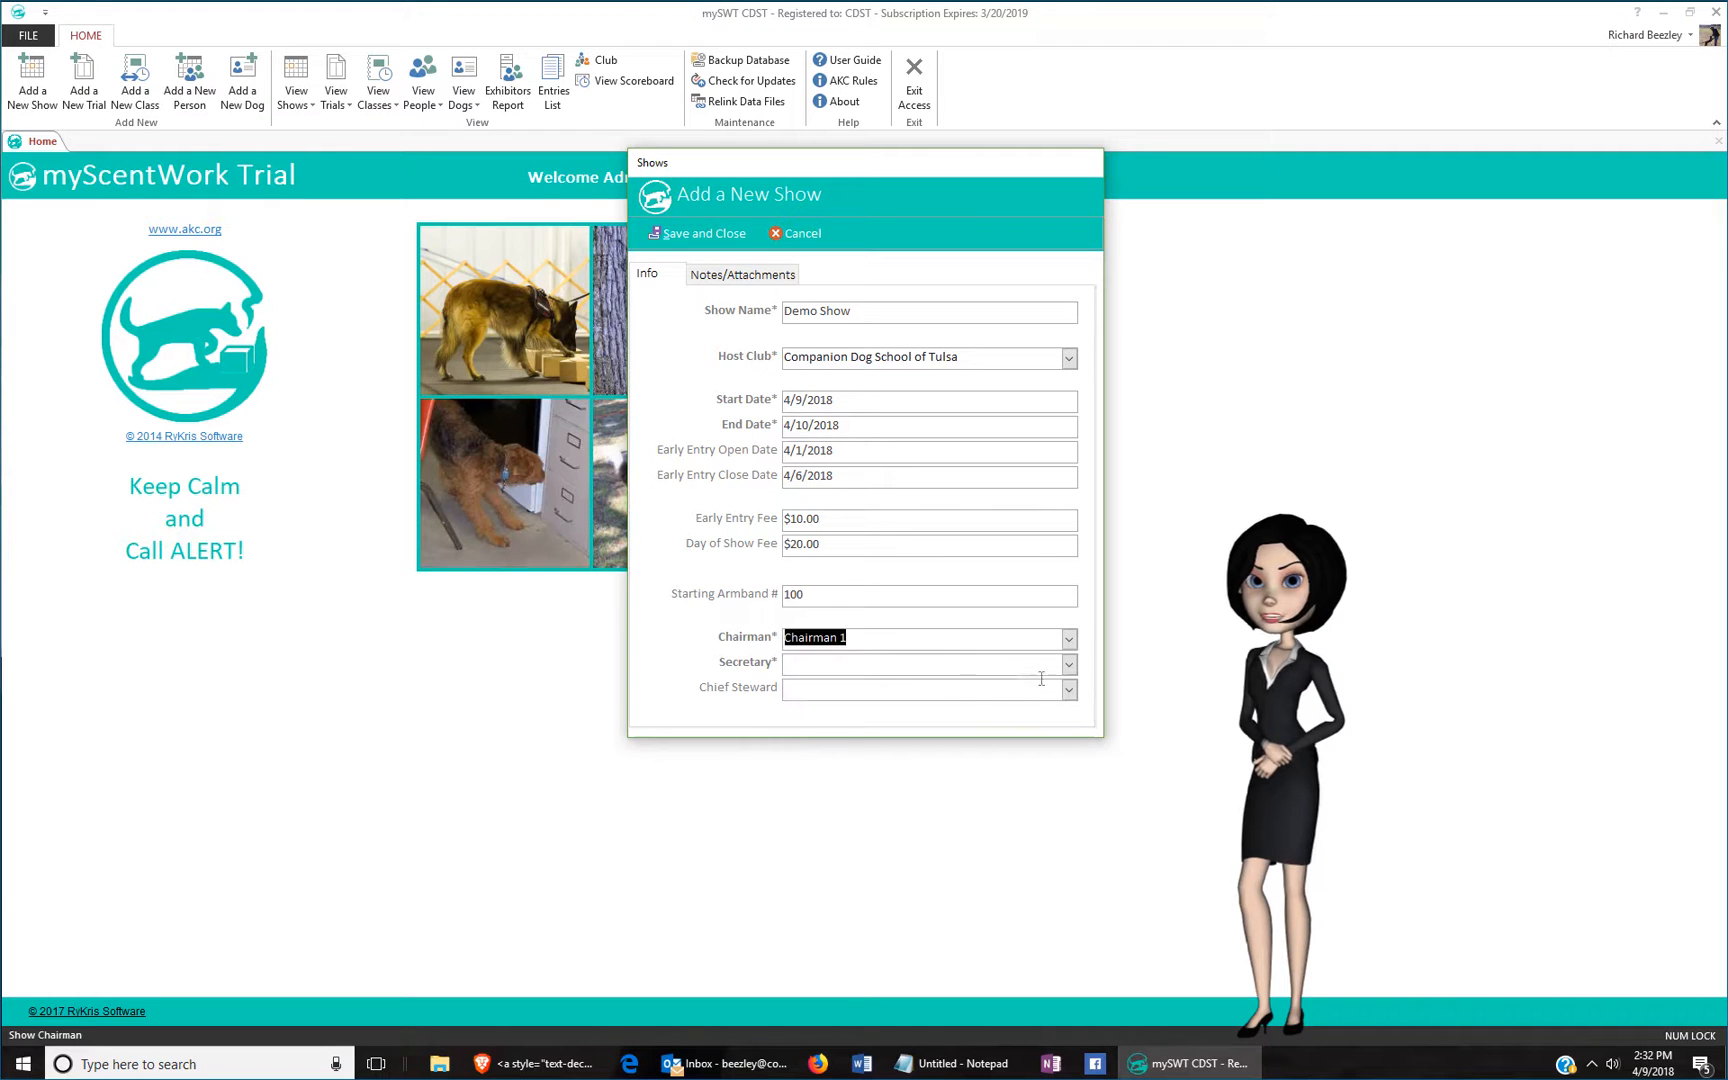
{"action": "left_click", "coordinate": [1068, 664]}
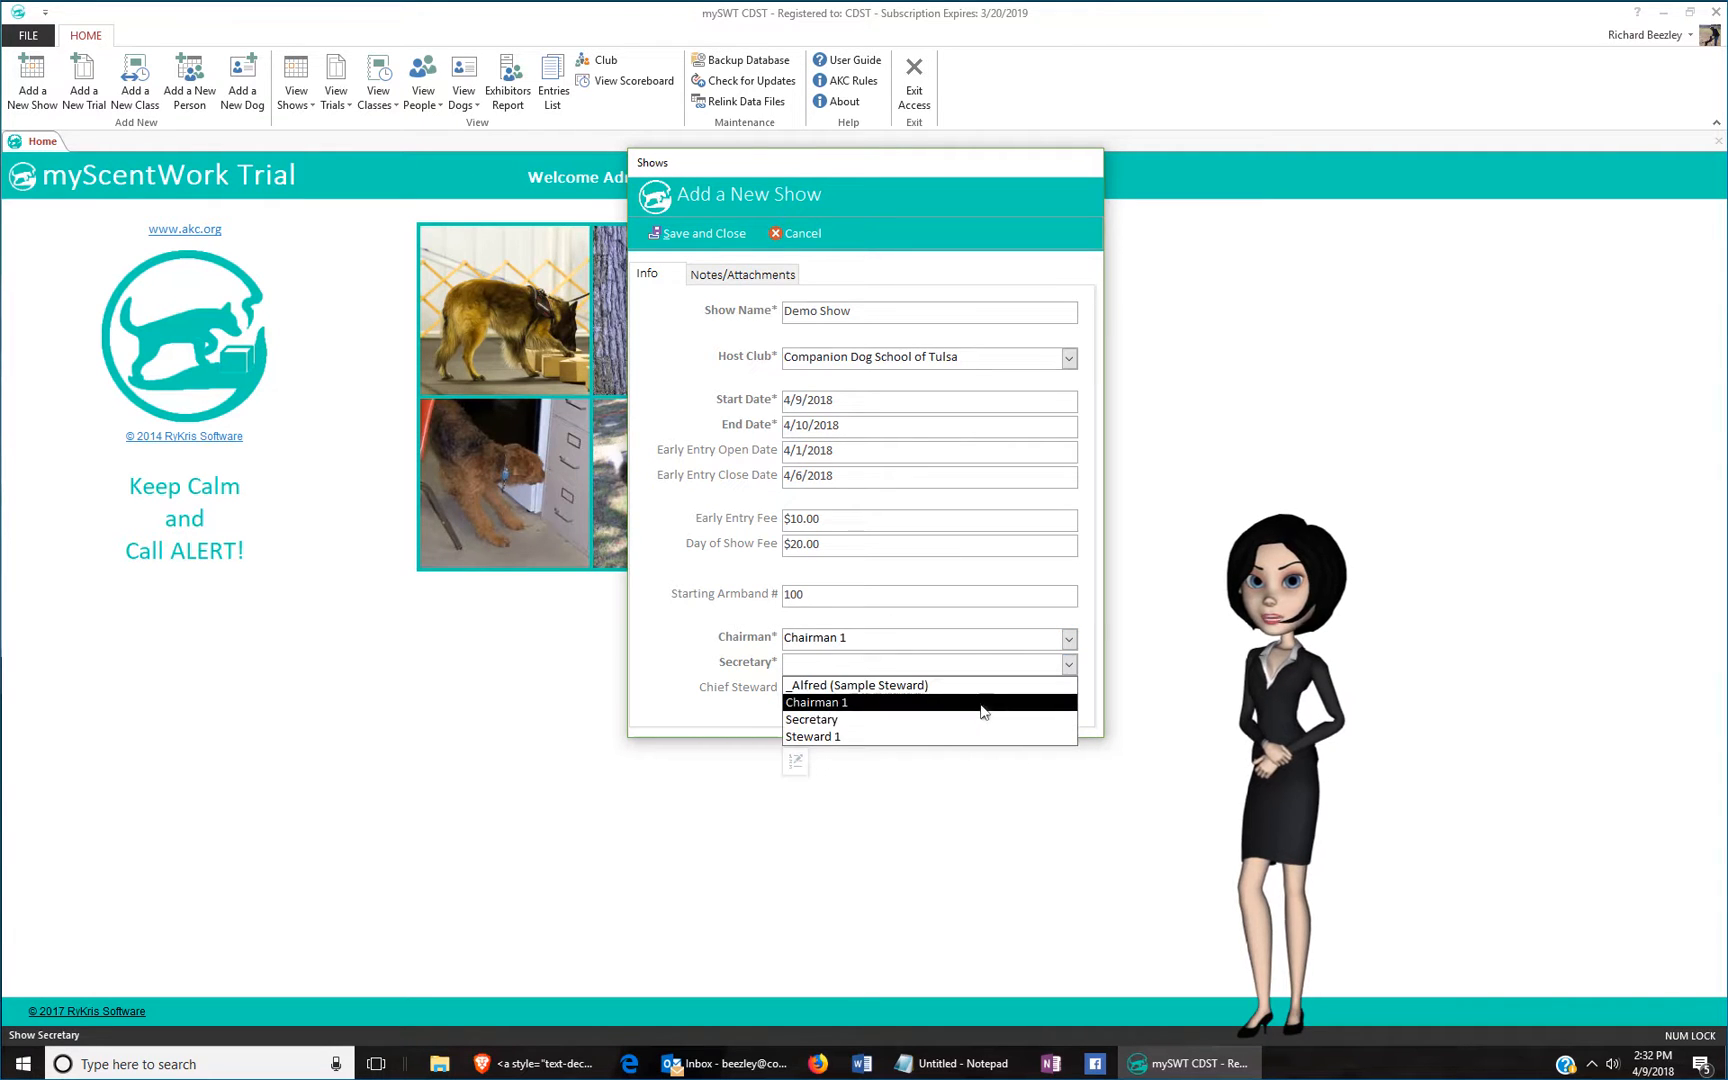
{"action": "left_click", "coordinate": [971, 722]}
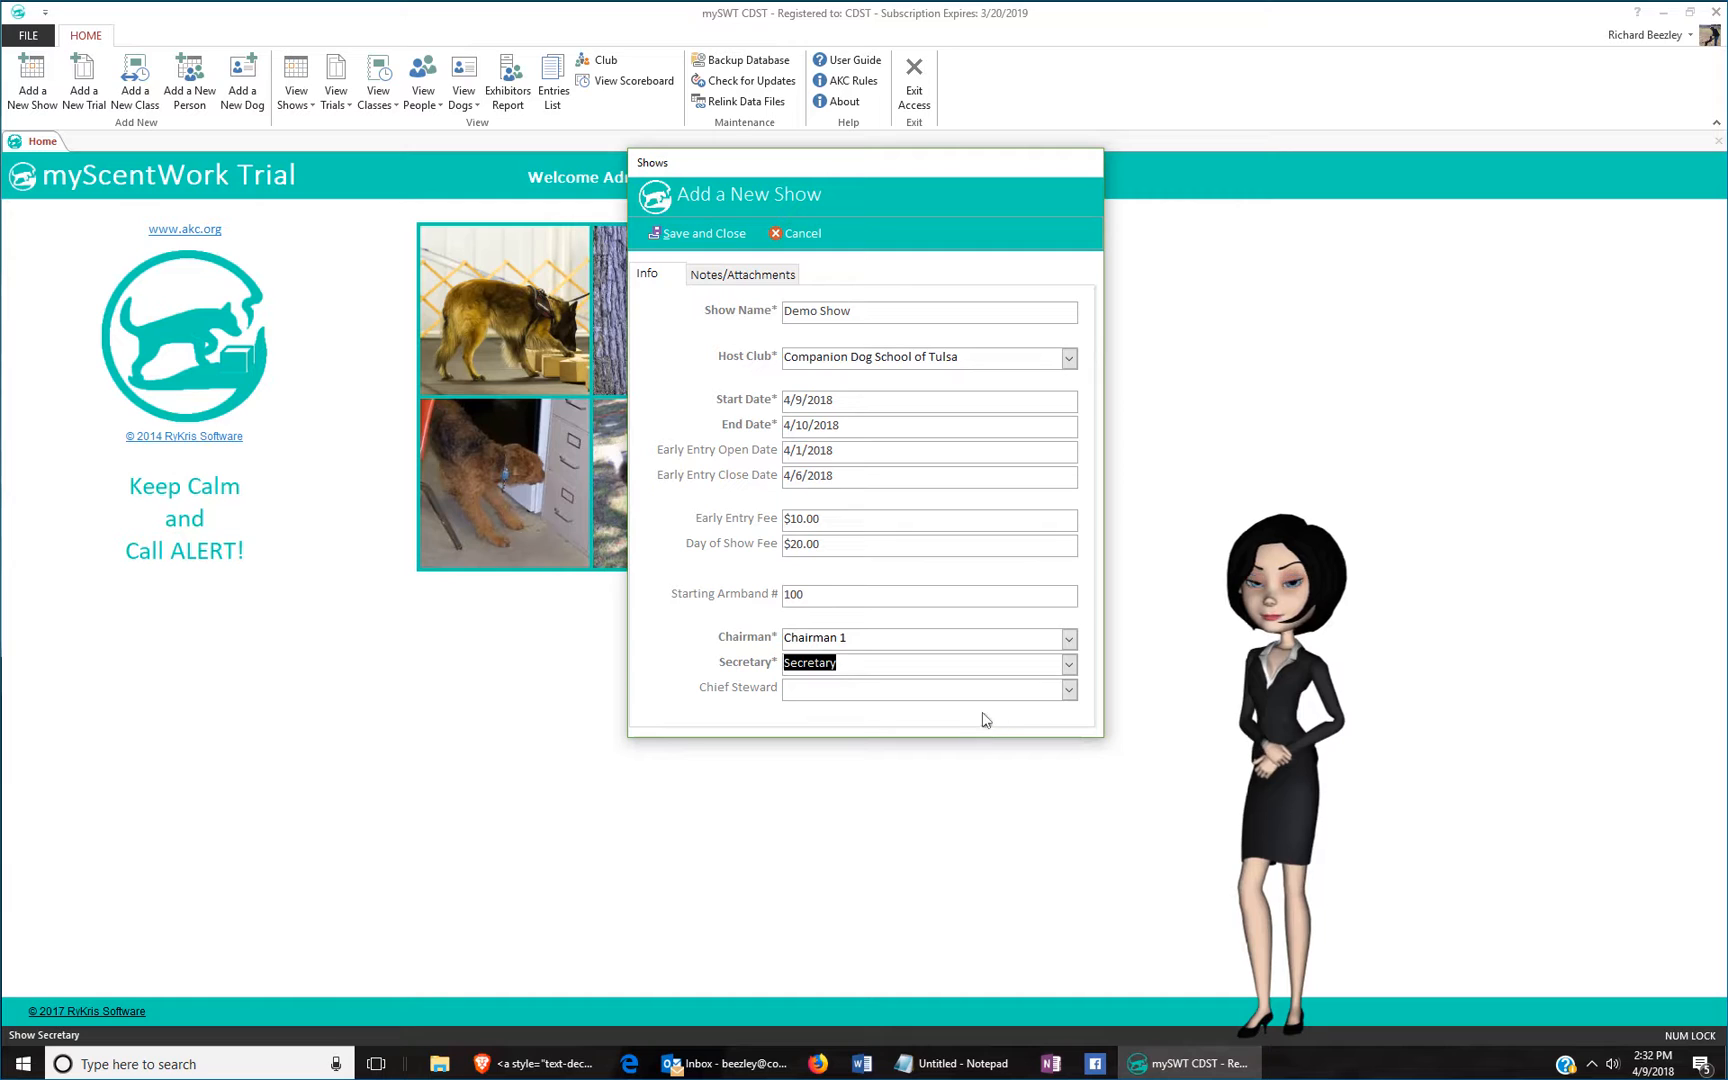
{"action": "key", "text": "Tab"}
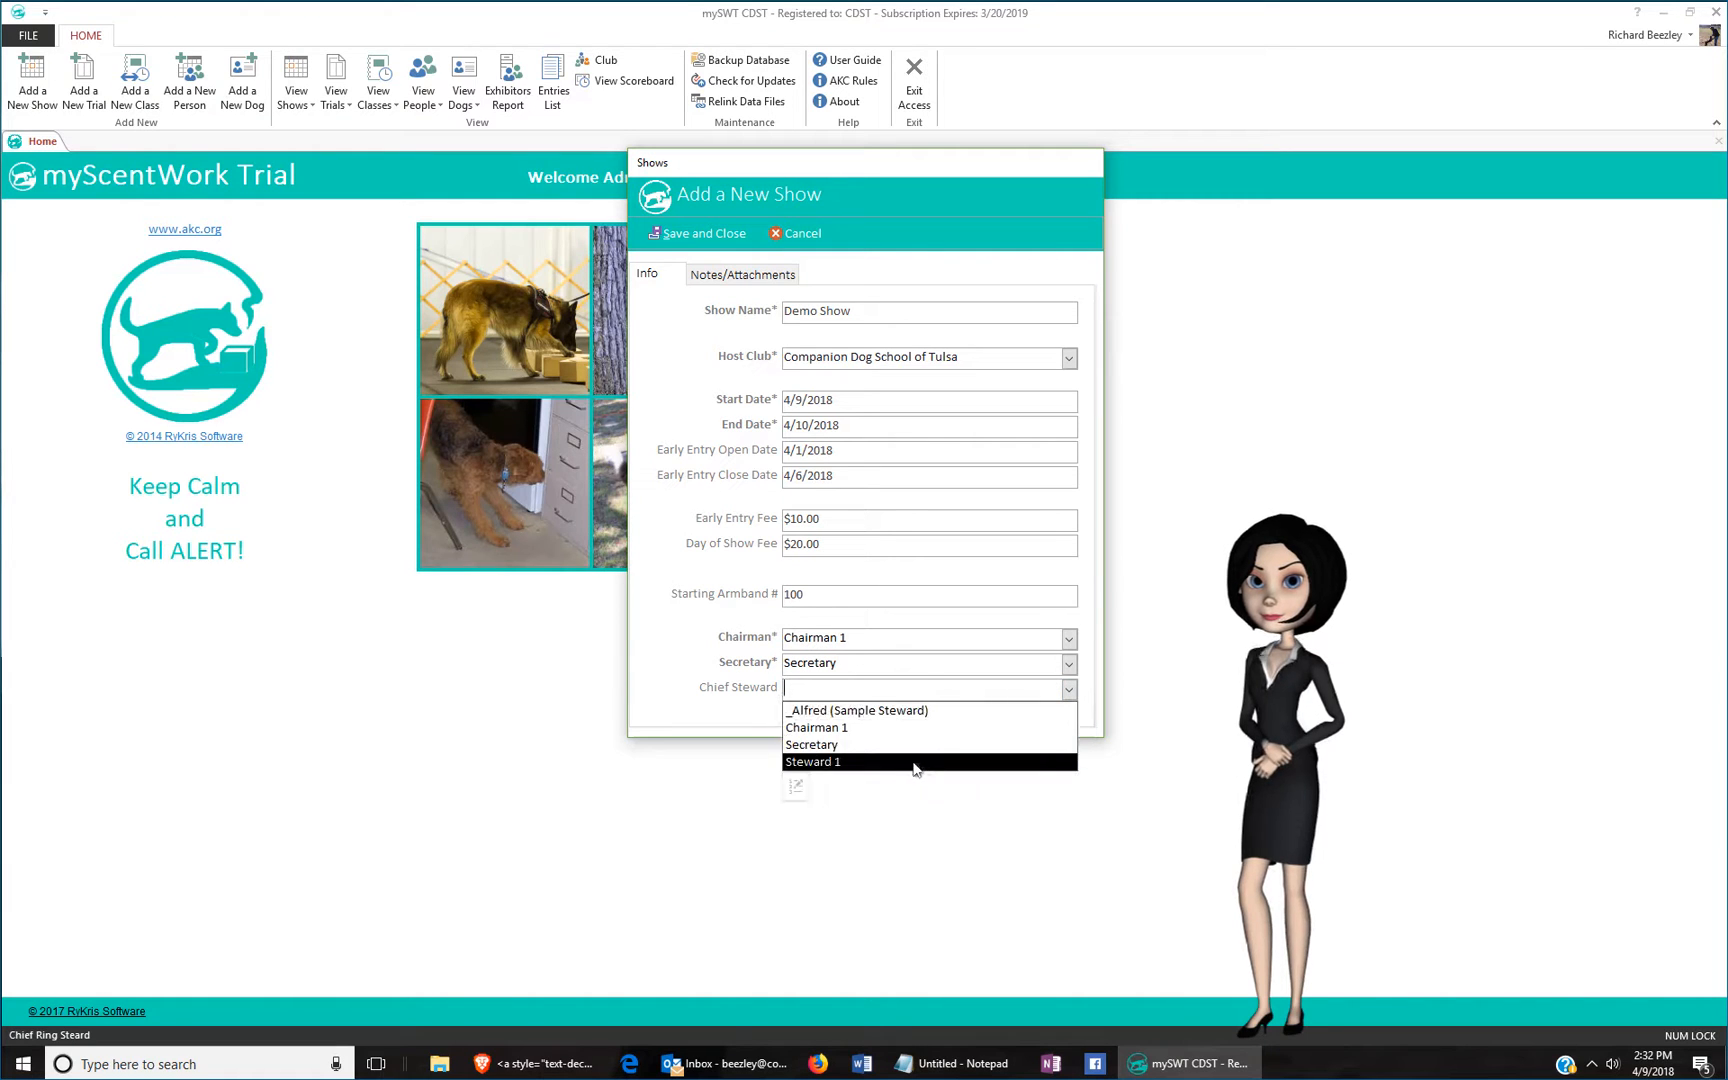
{"action": "left_click", "coordinate": [906, 764]}
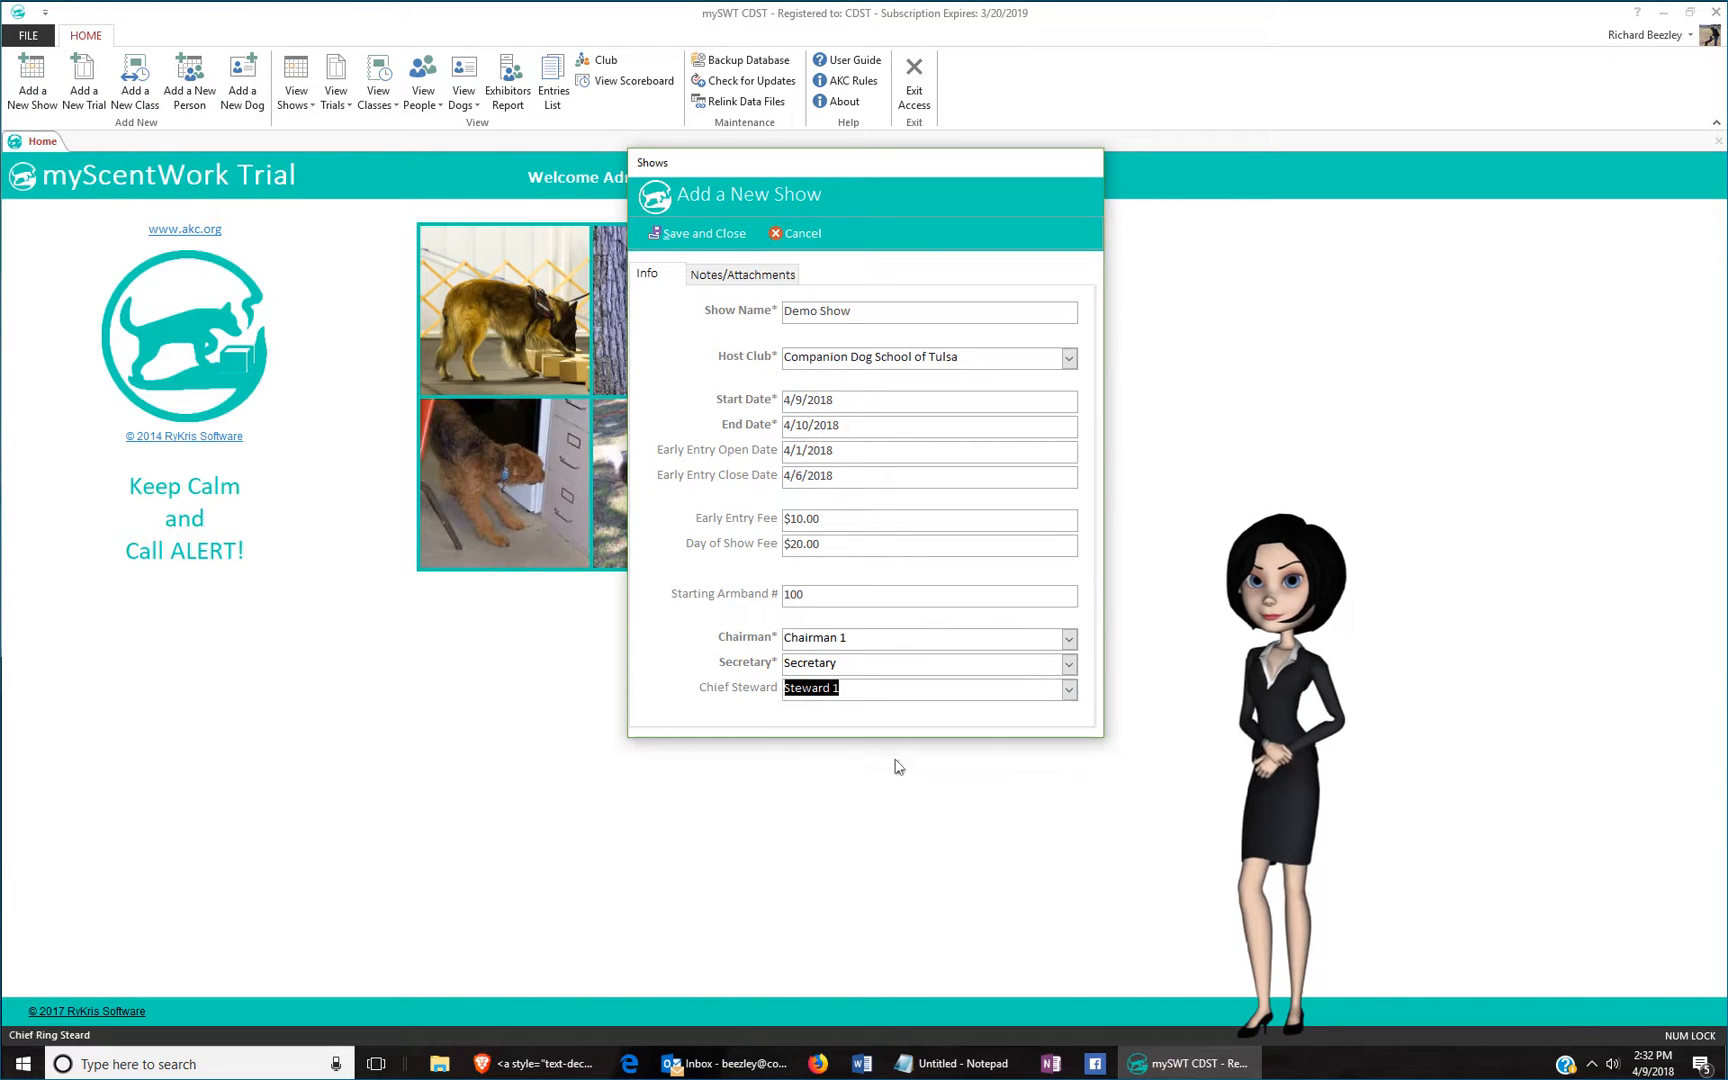
Add the note "Demo Show" to the show and save it.
{"action": "left_click", "coordinate": [730, 278]}
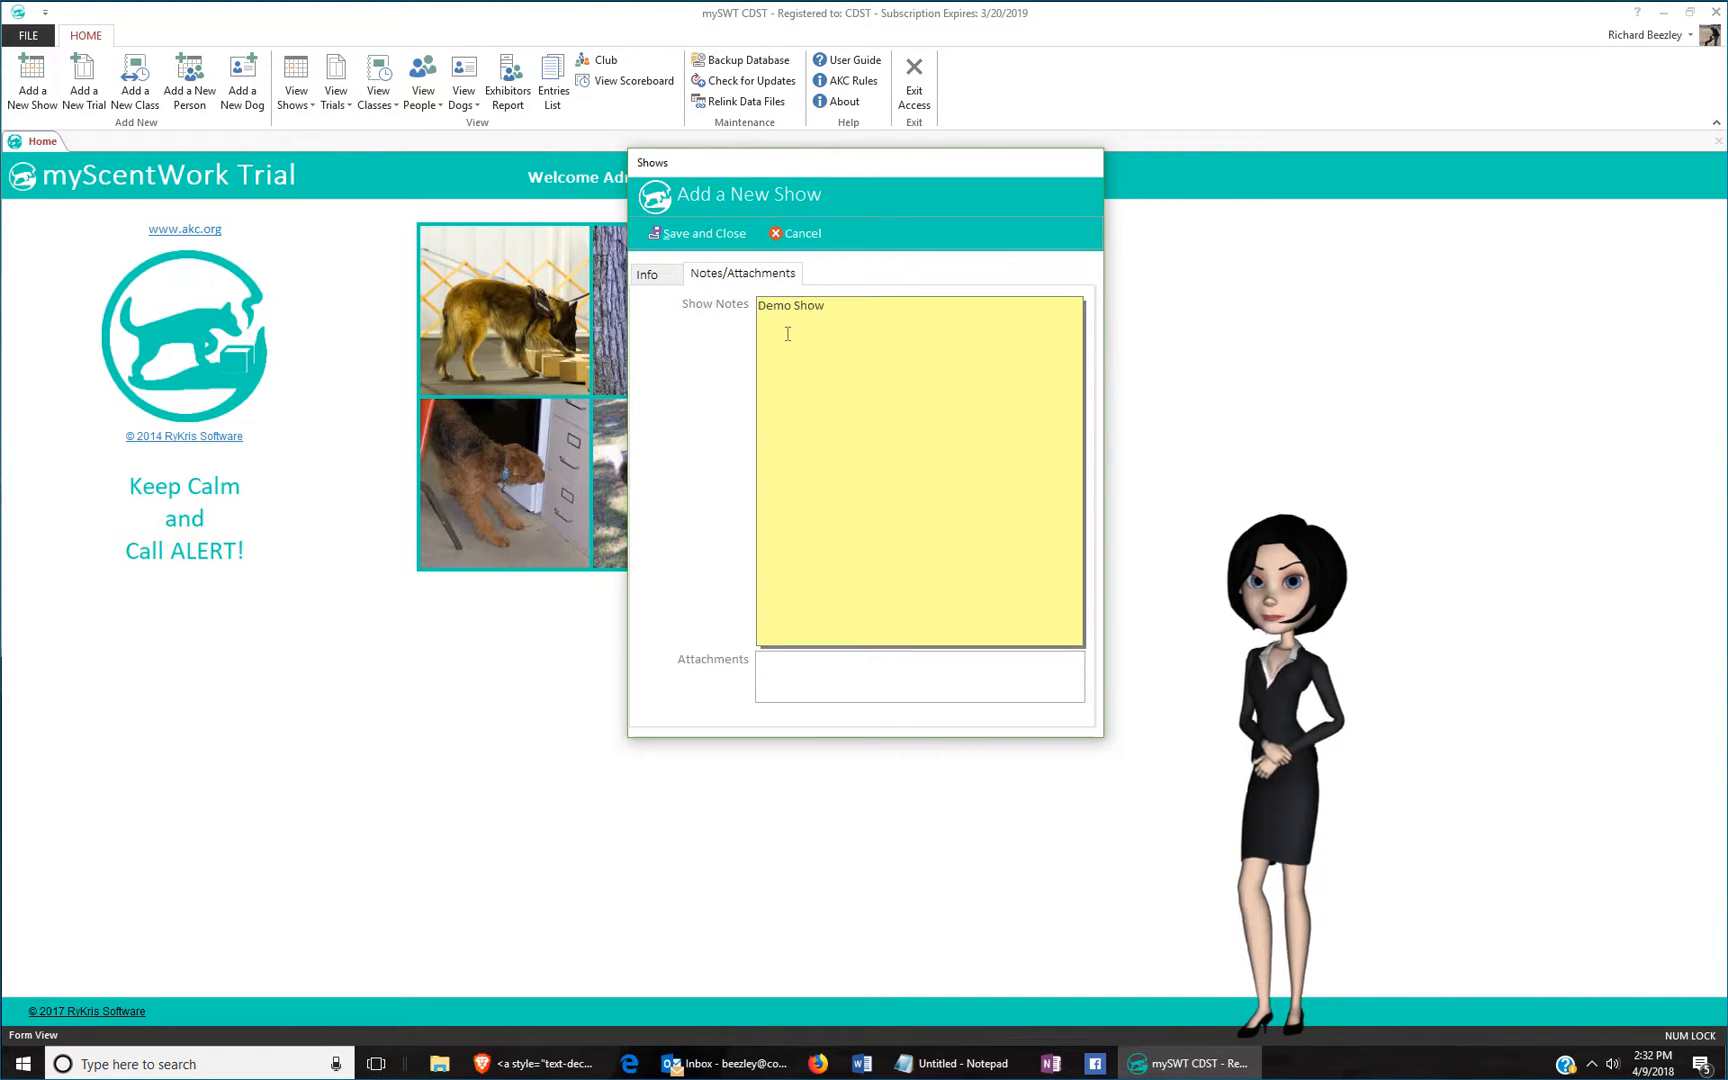
{"action": "left_click", "coordinate": [665, 275]}
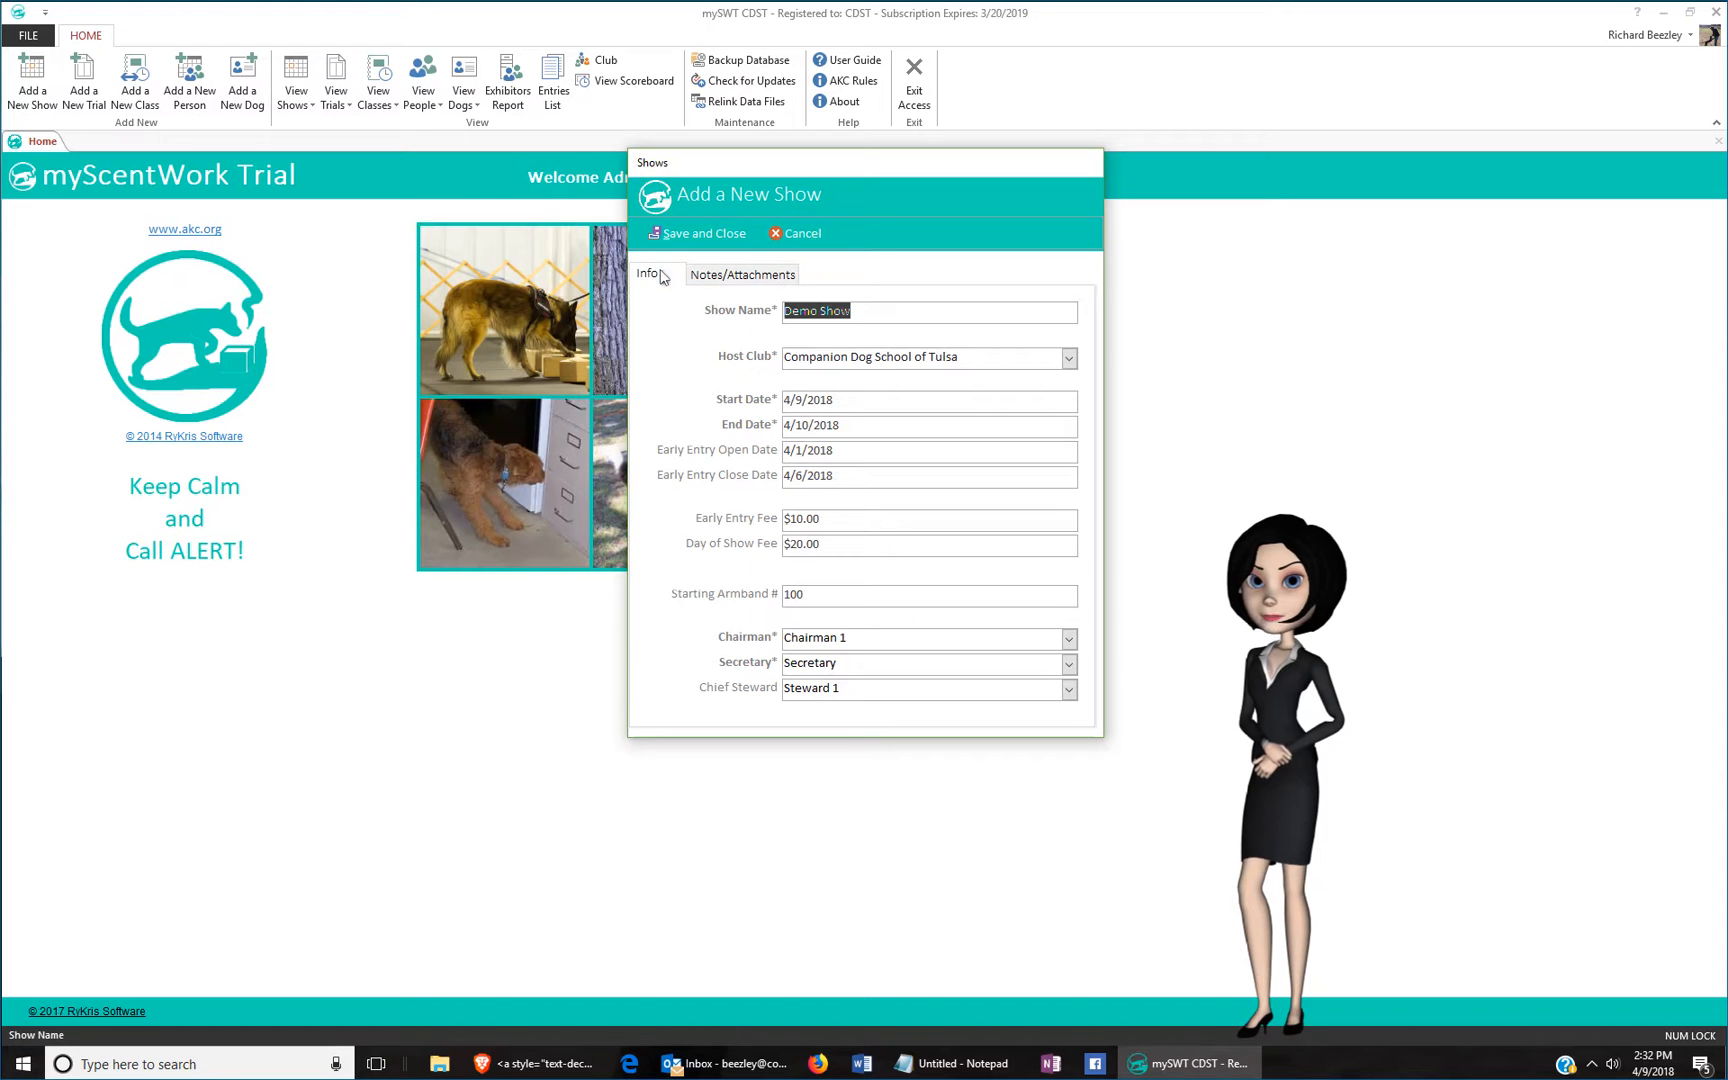
{"action": "left_click", "coordinate": [706, 236]}
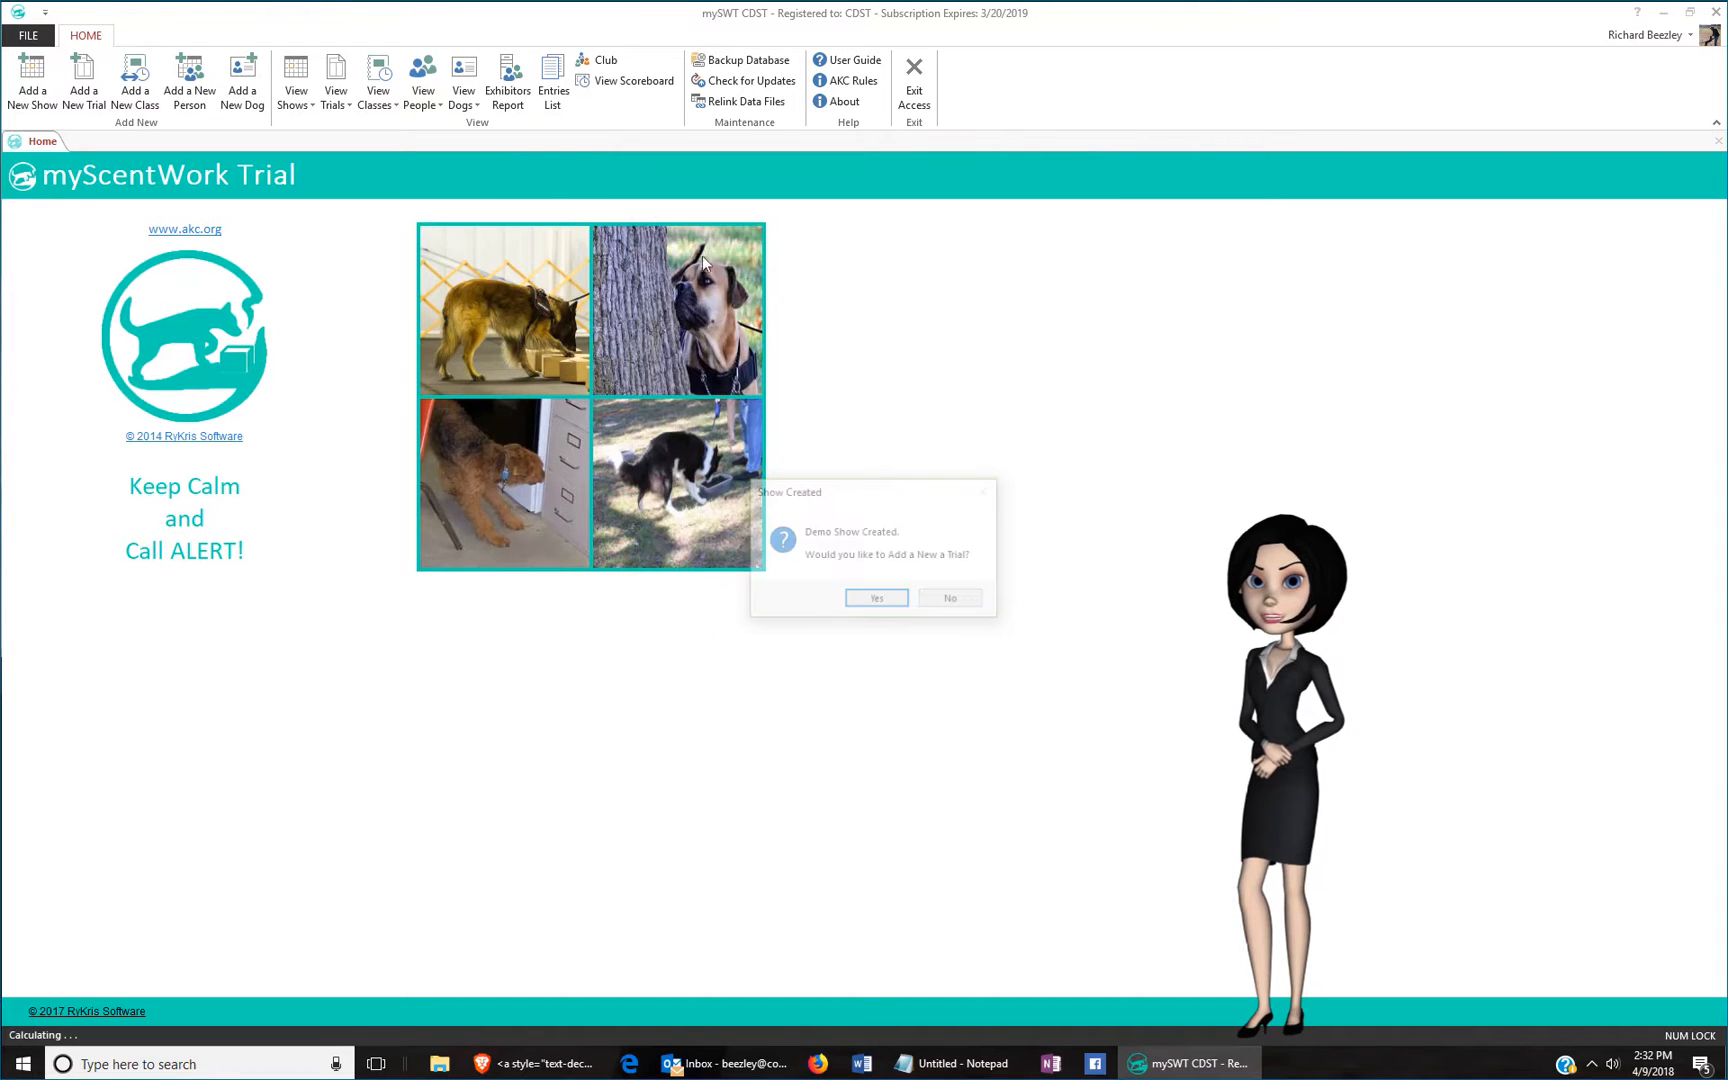
Start a new trial for Demo Show, named Demo Trial, with the trial date 4/9/2018.
{"action": "left_click", "coordinate": [877, 601]}
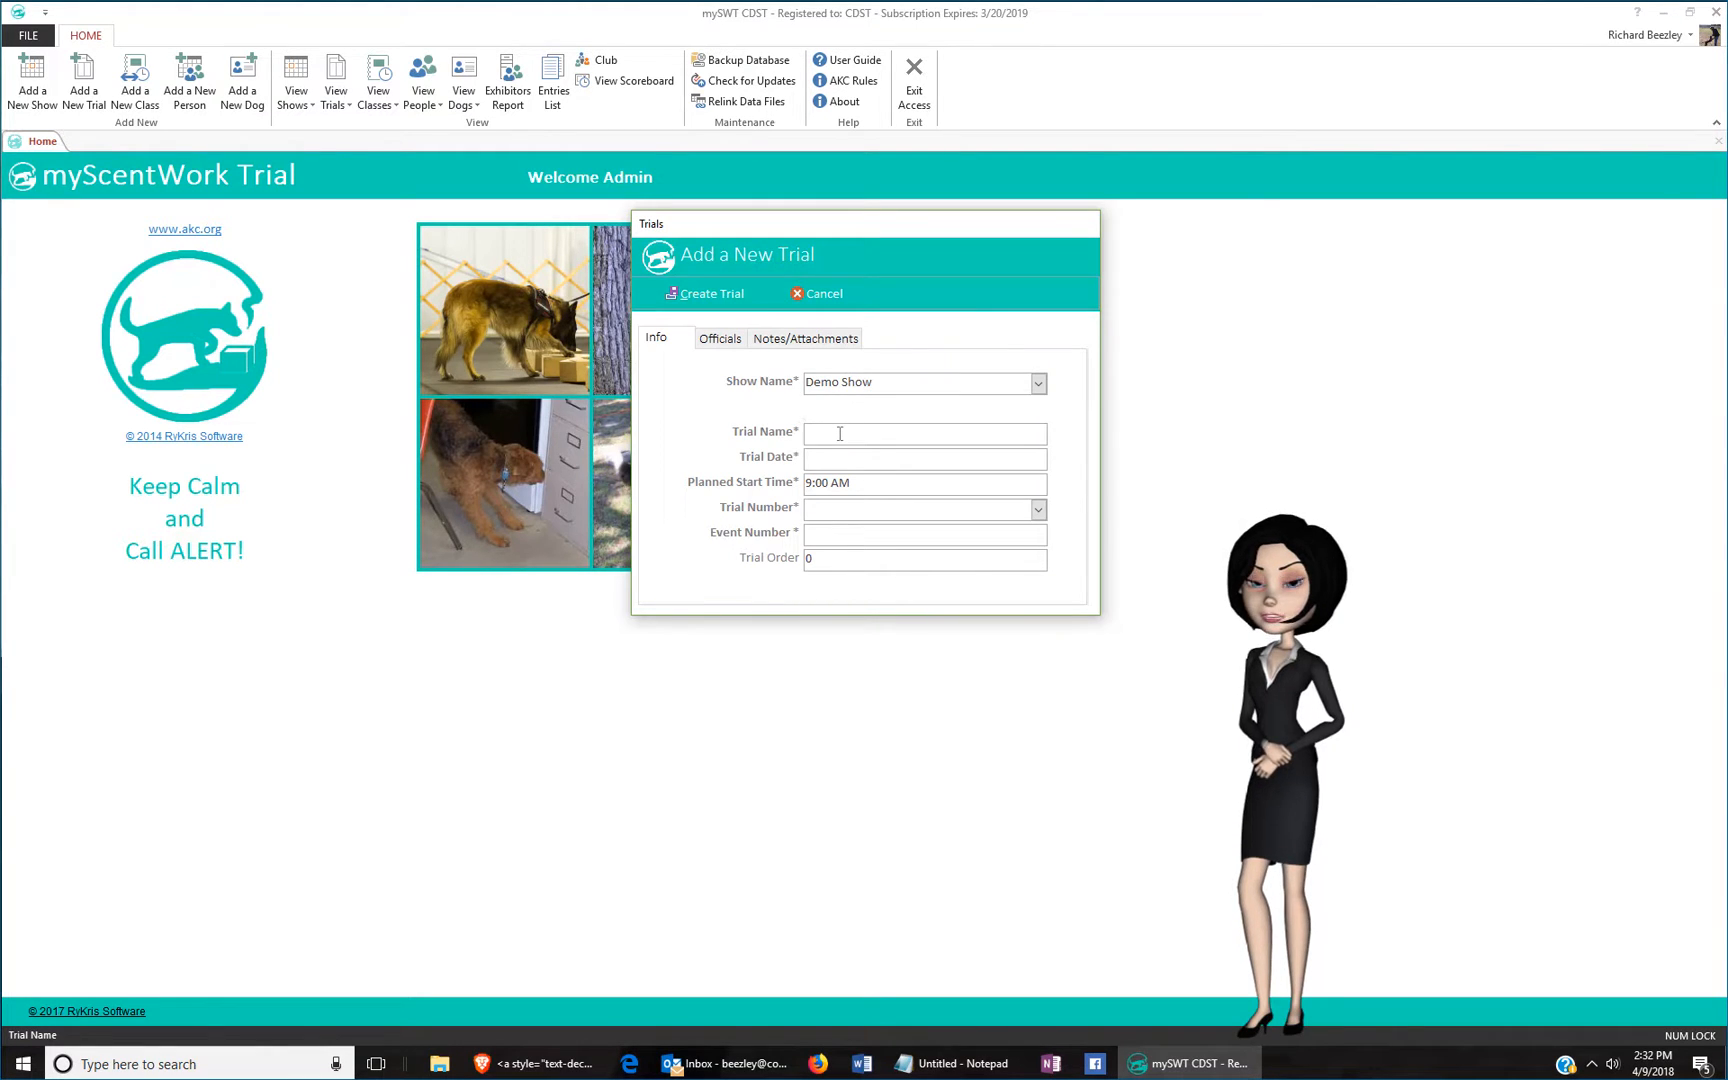
{"action": "type", "text": "Demo Trial"}
{"action": "left_click", "coordinate": [855, 463]}
{"action": "left_click", "coordinate": [1058, 456]}
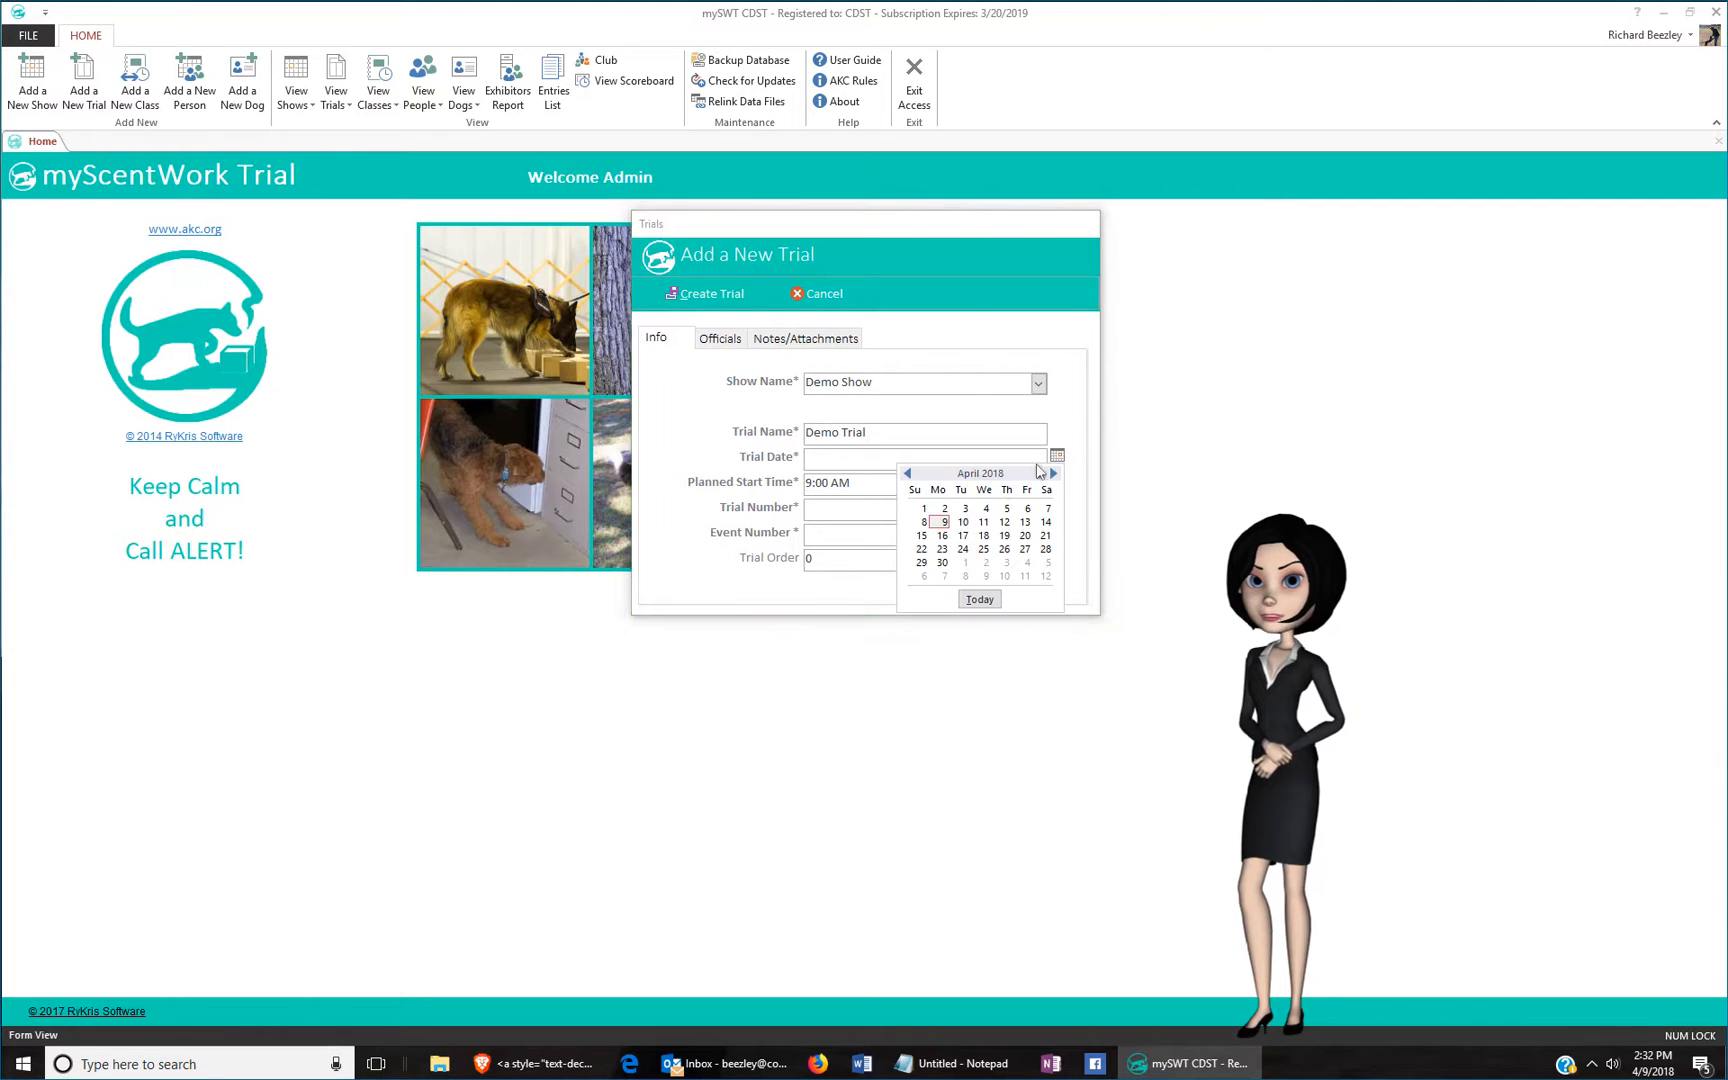
{"action": "left_click", "coordinate": [940, 528]}
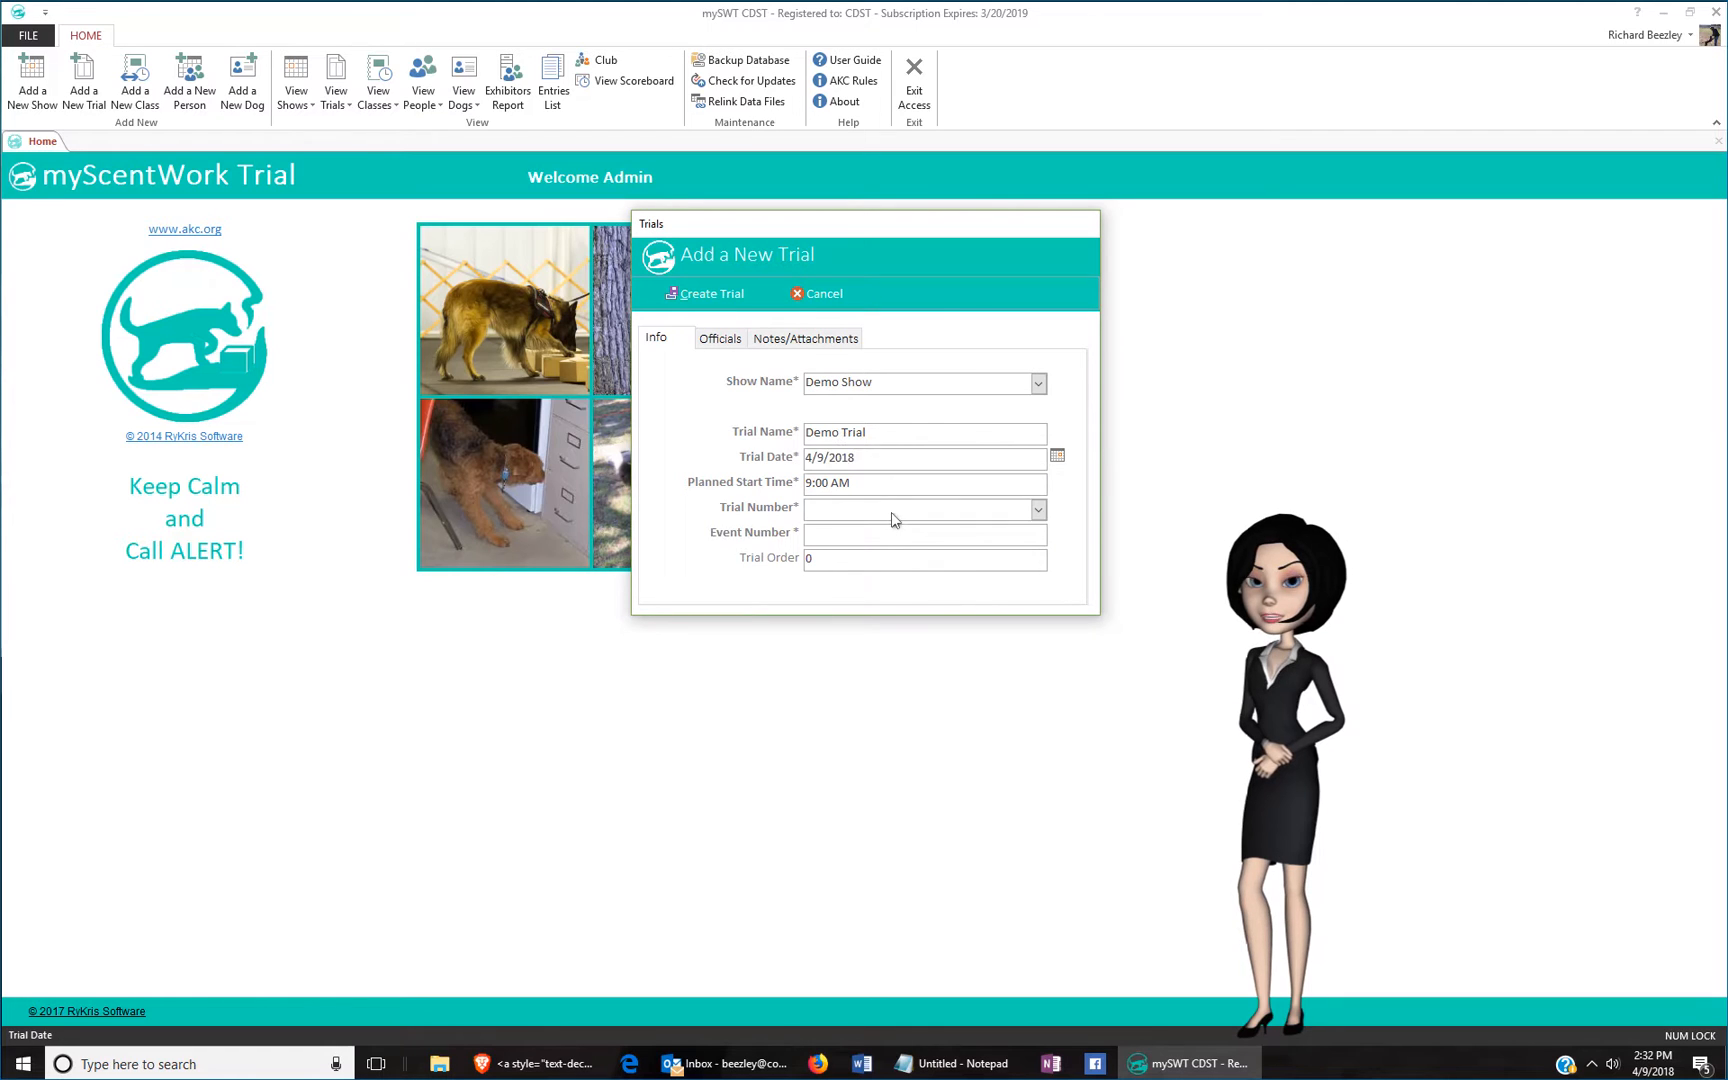
{"action": "left_click", "coordinate": [1038, 510]}
{"action": "left_click", "coordinate": [995, 529]}
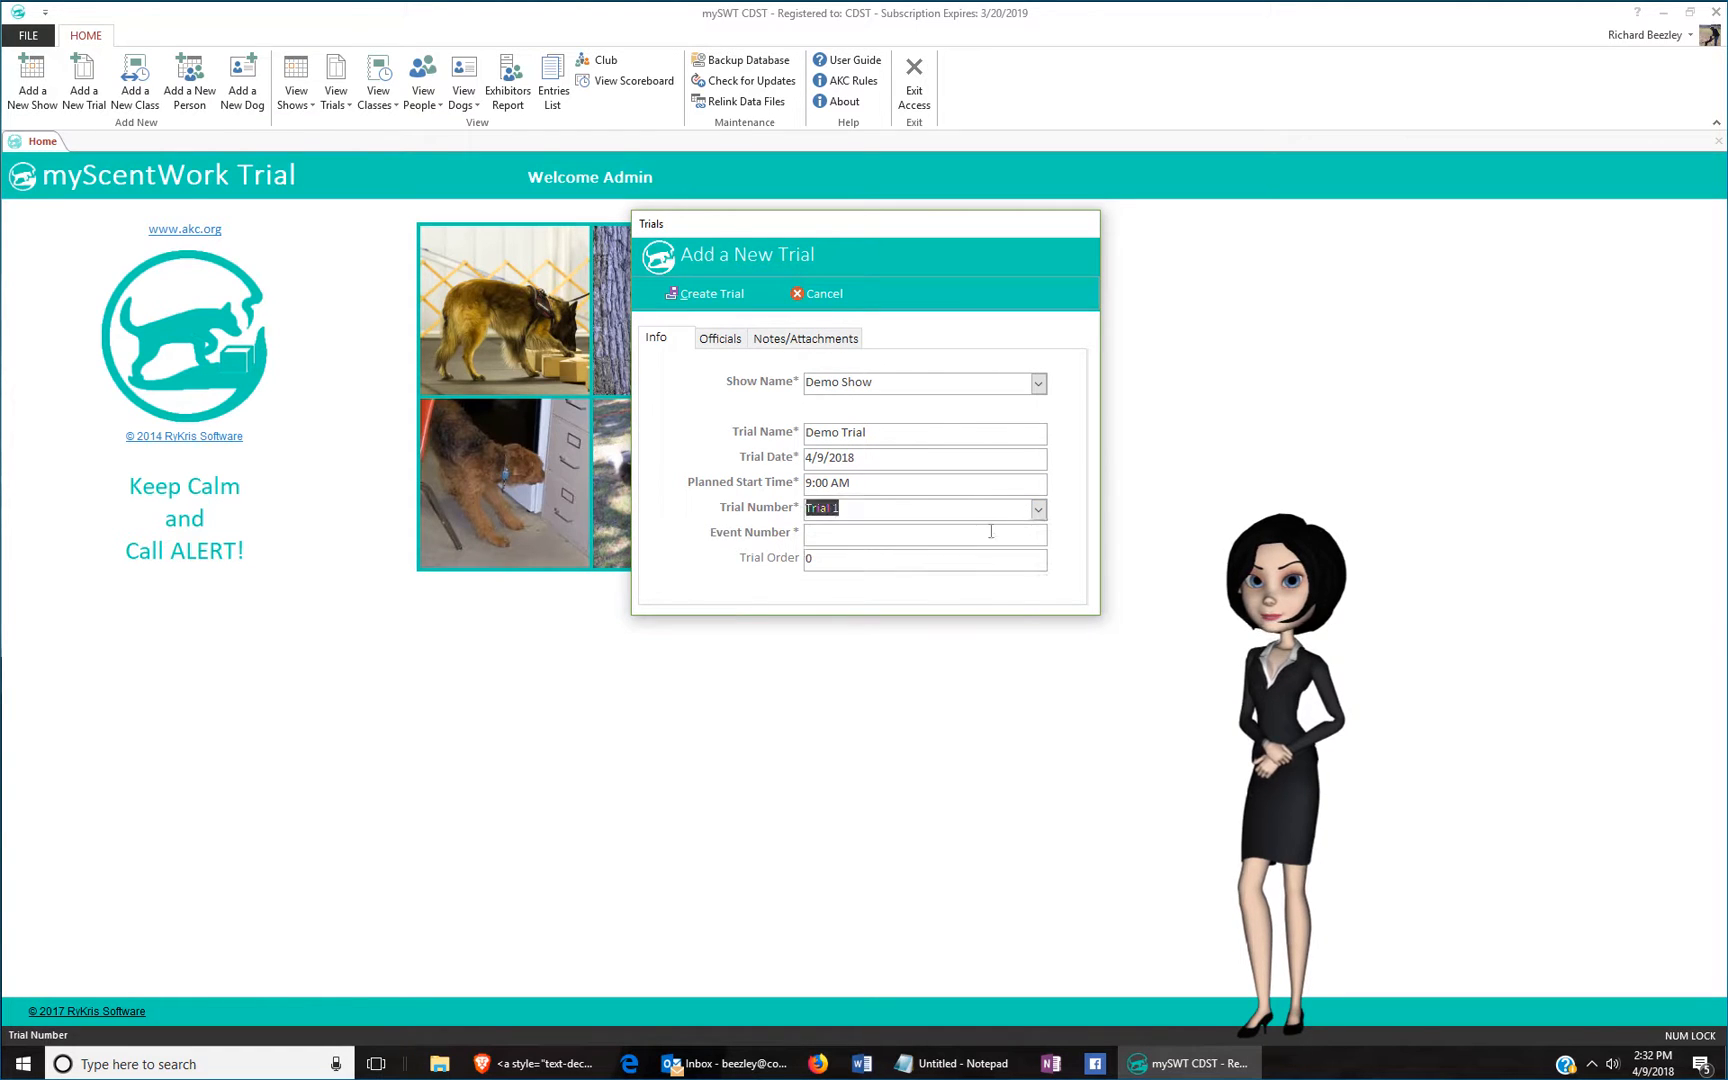
{"action": "left_click", "coordinate": [897, 536]}
{"action": "type", "text": "2"}
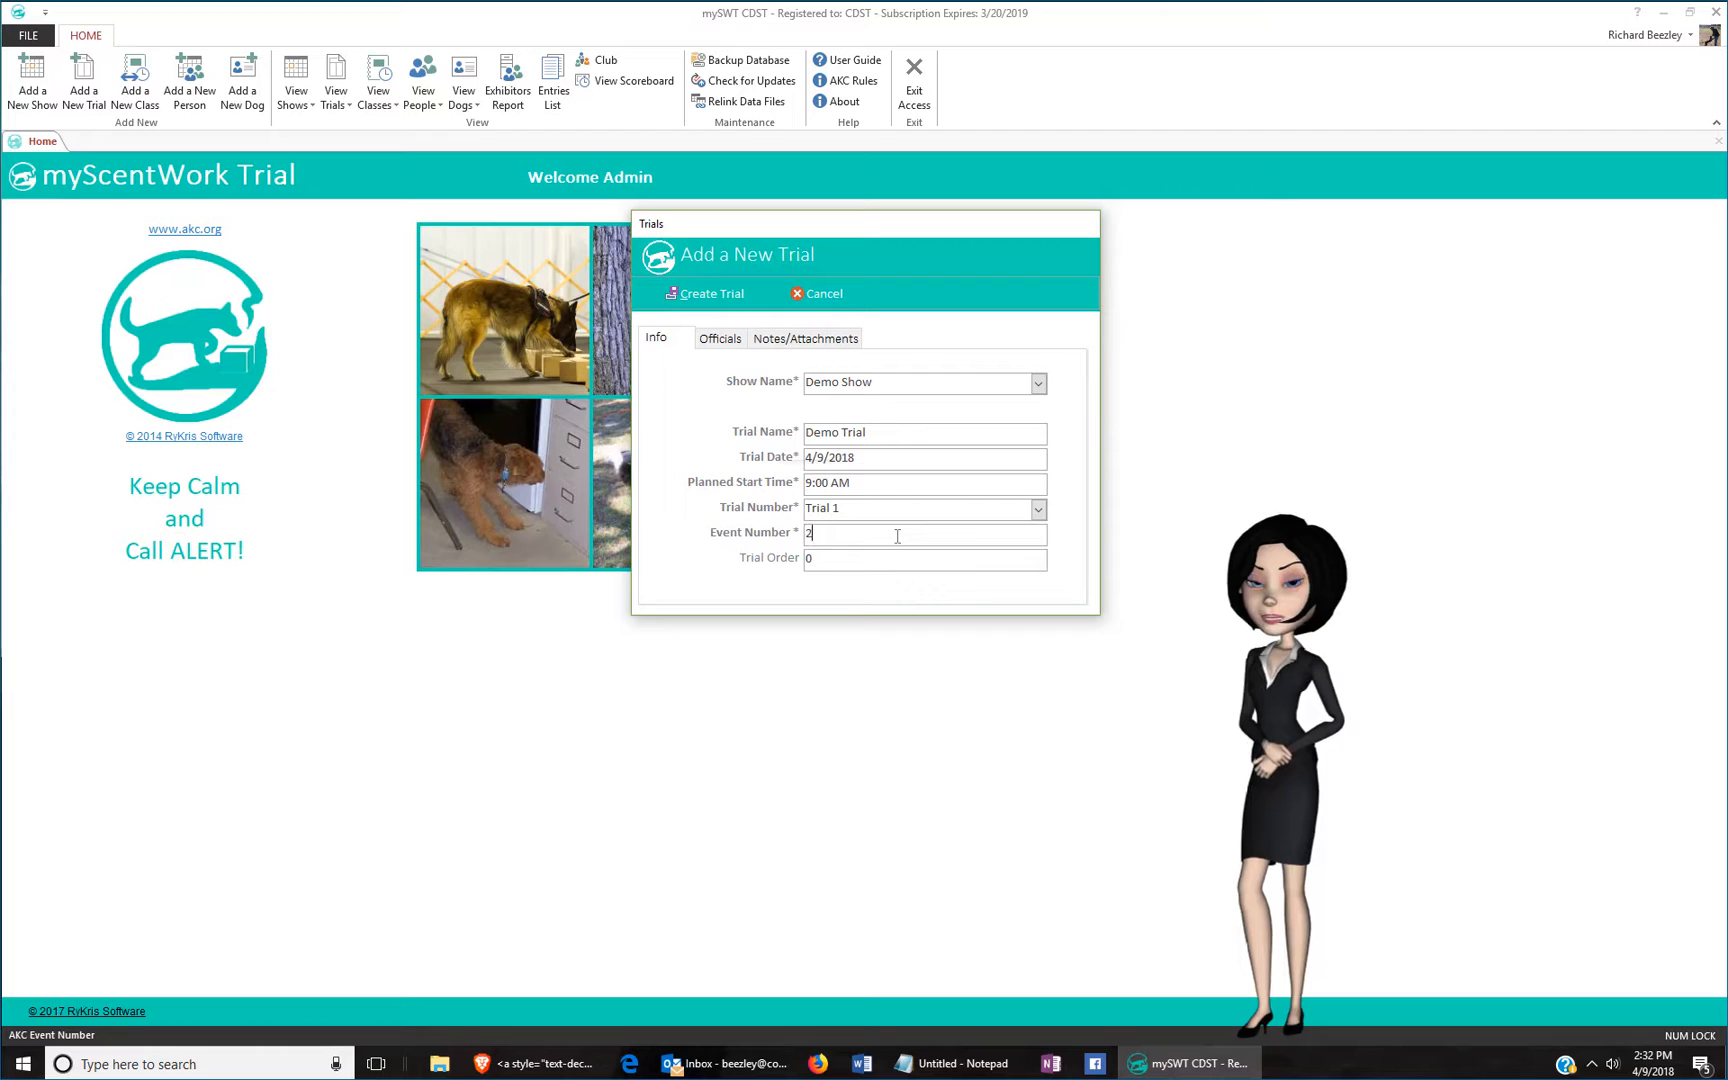
{"action": "type", "text": "0180429001"}
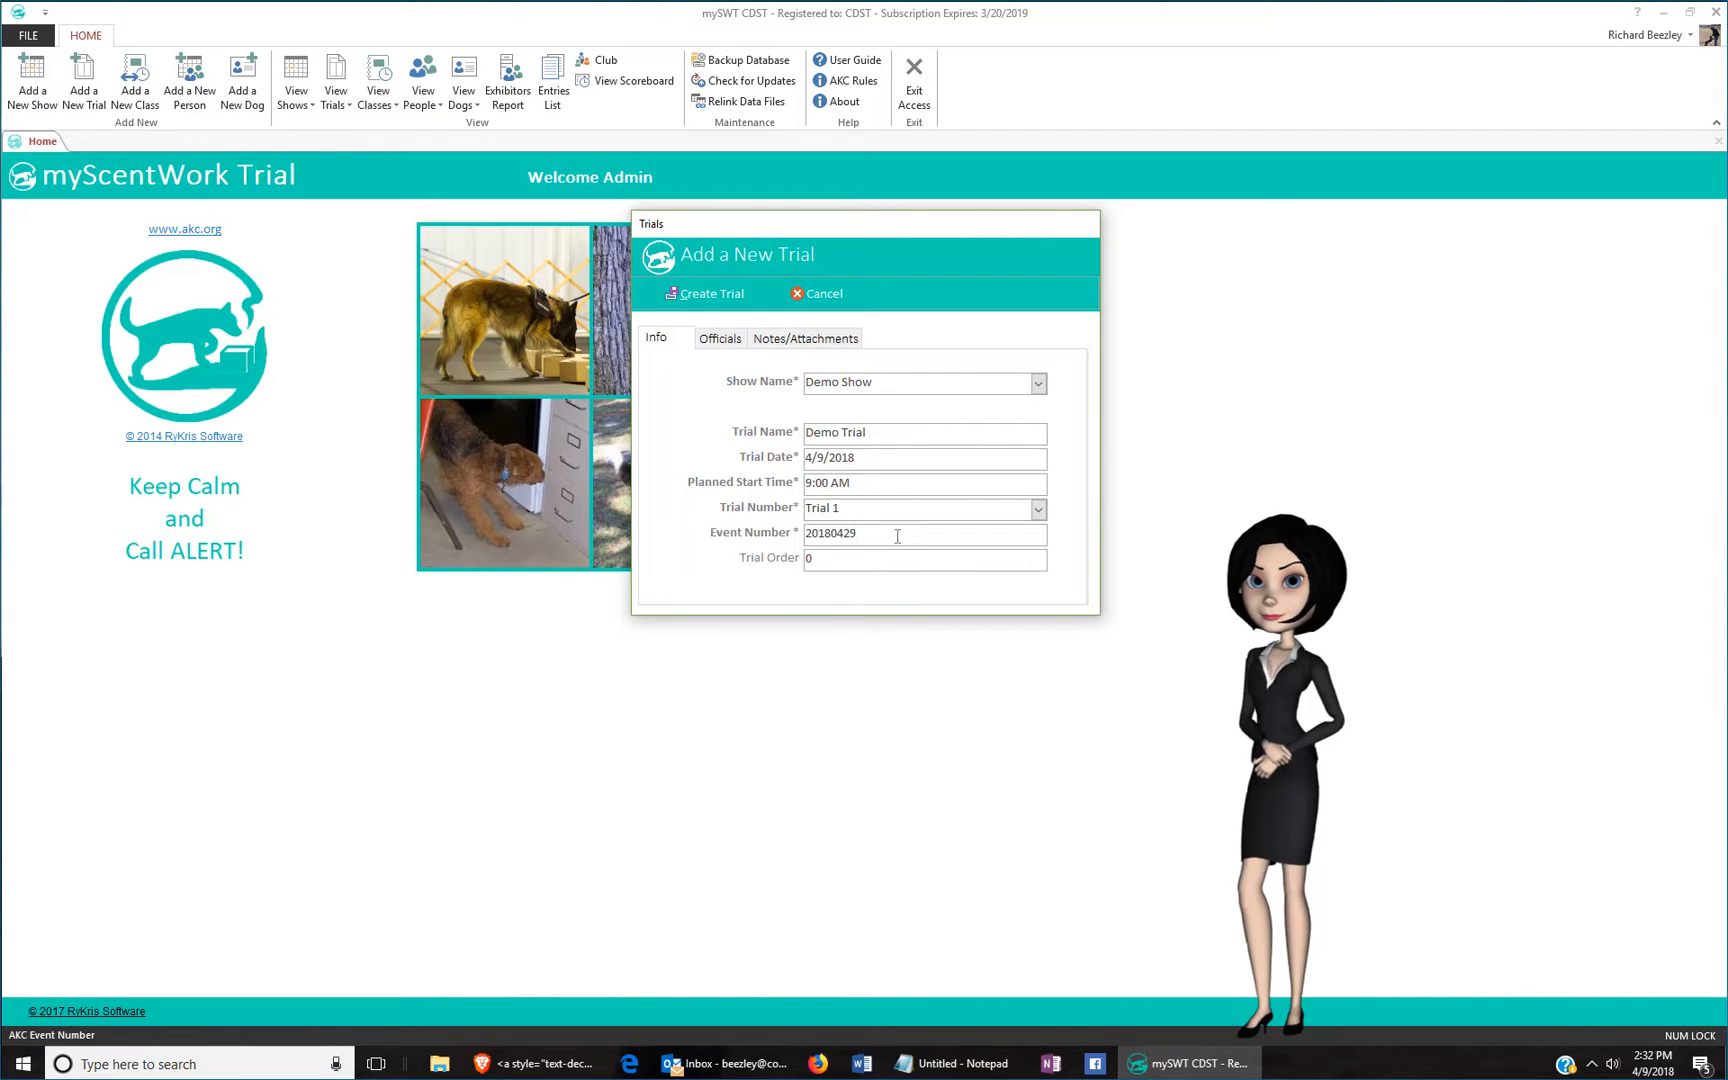
{"action": "left_click", "coordinate": [843, 560]}
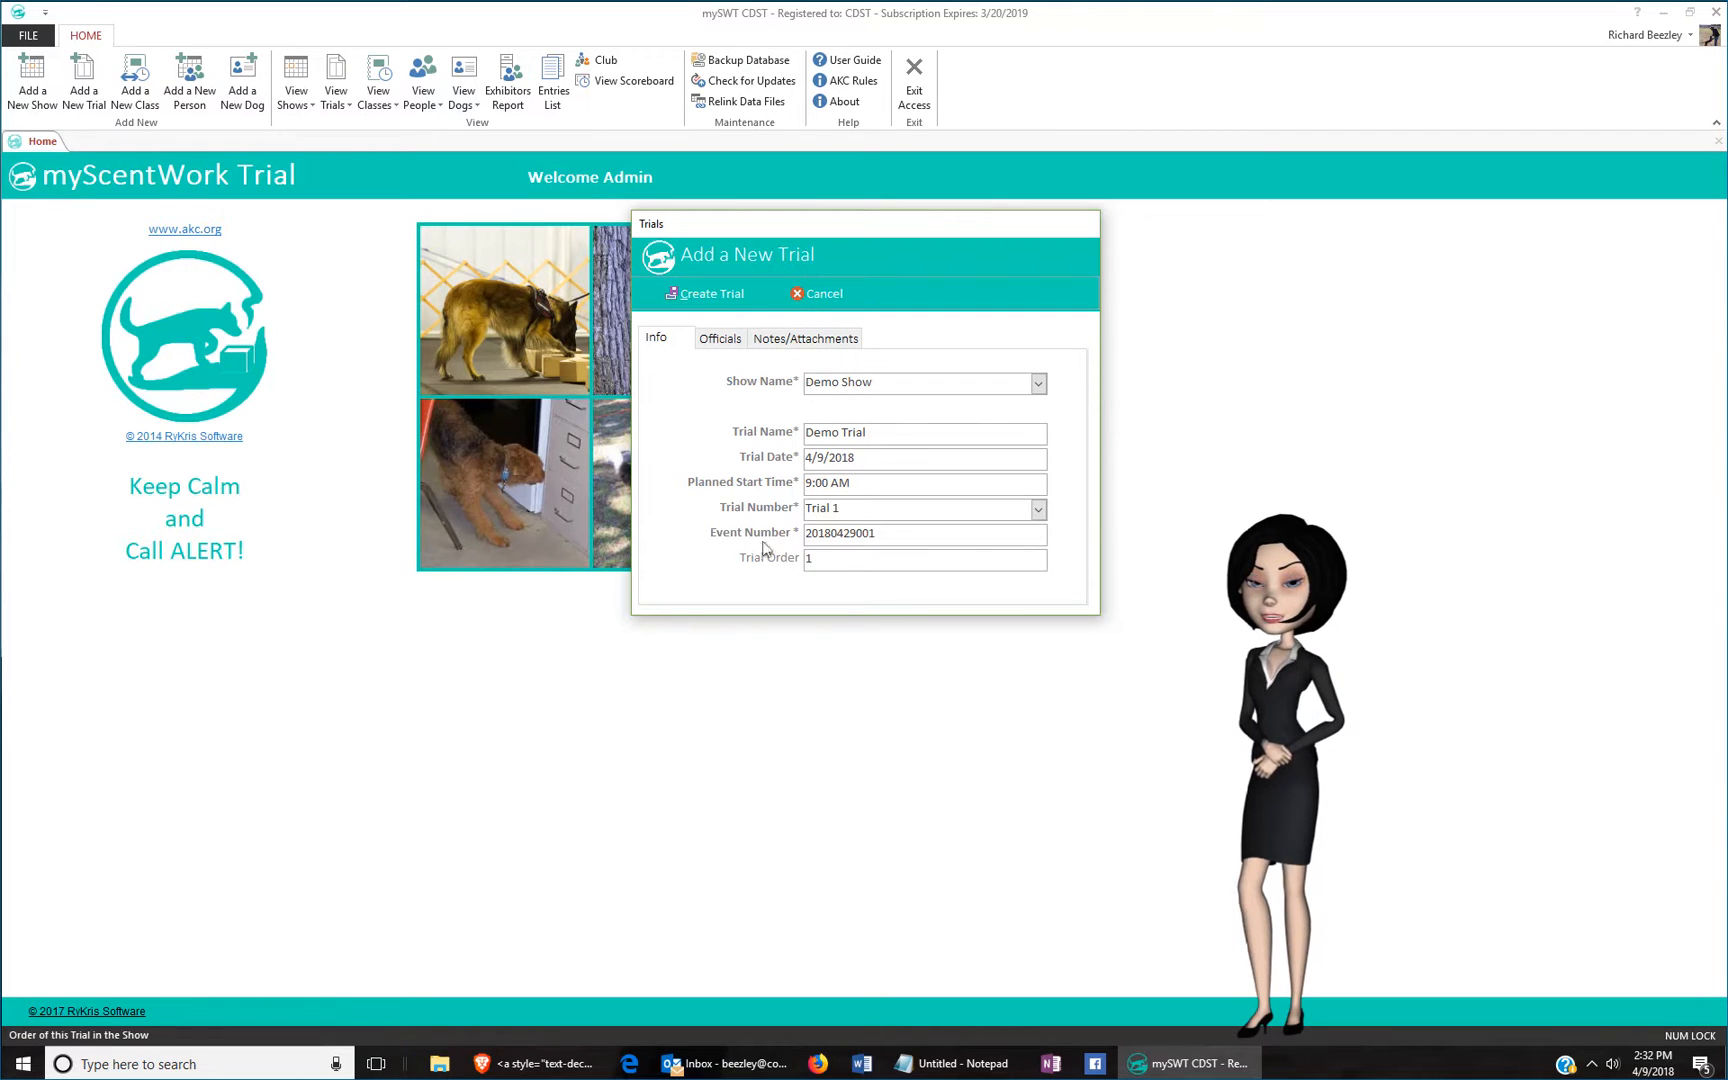
Assign the sample steward as the trial's gate and table steward, and Steward 1 as its timer steward.
{"action": "left_click", "coordinate": [719, 339]}
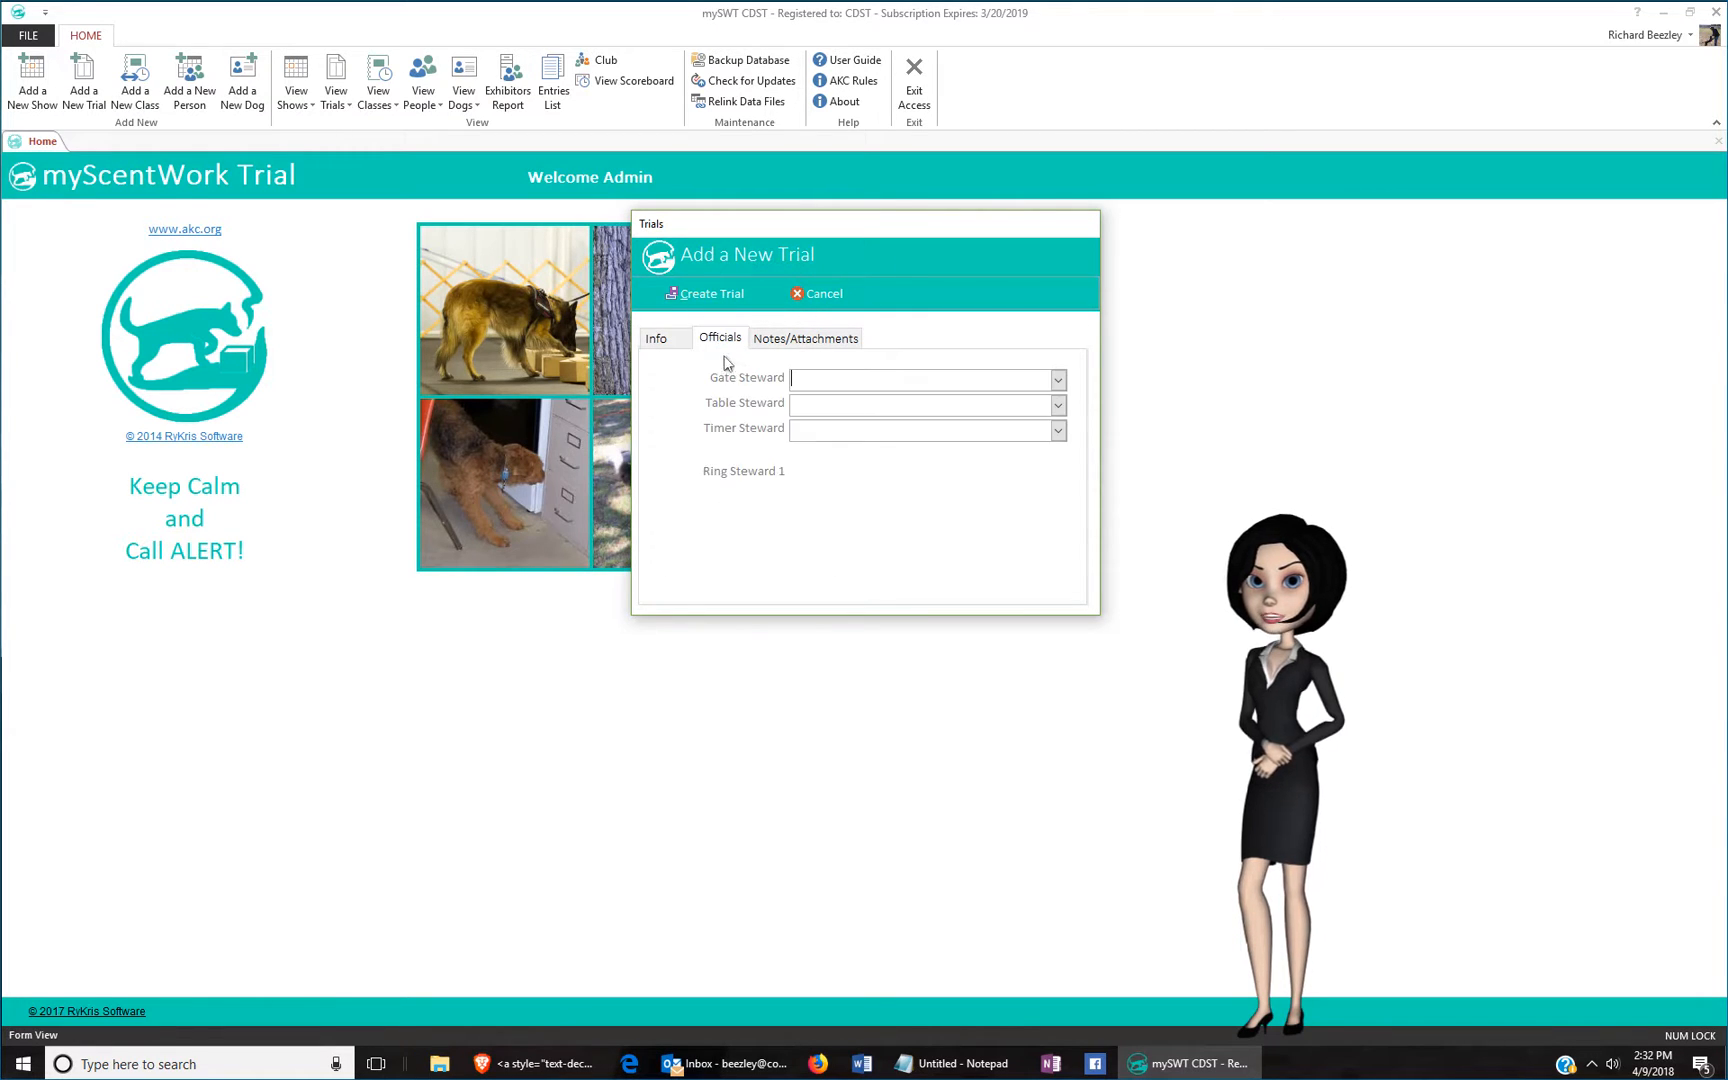
{"action": "left_click", "coordinate": [1057, 380]}
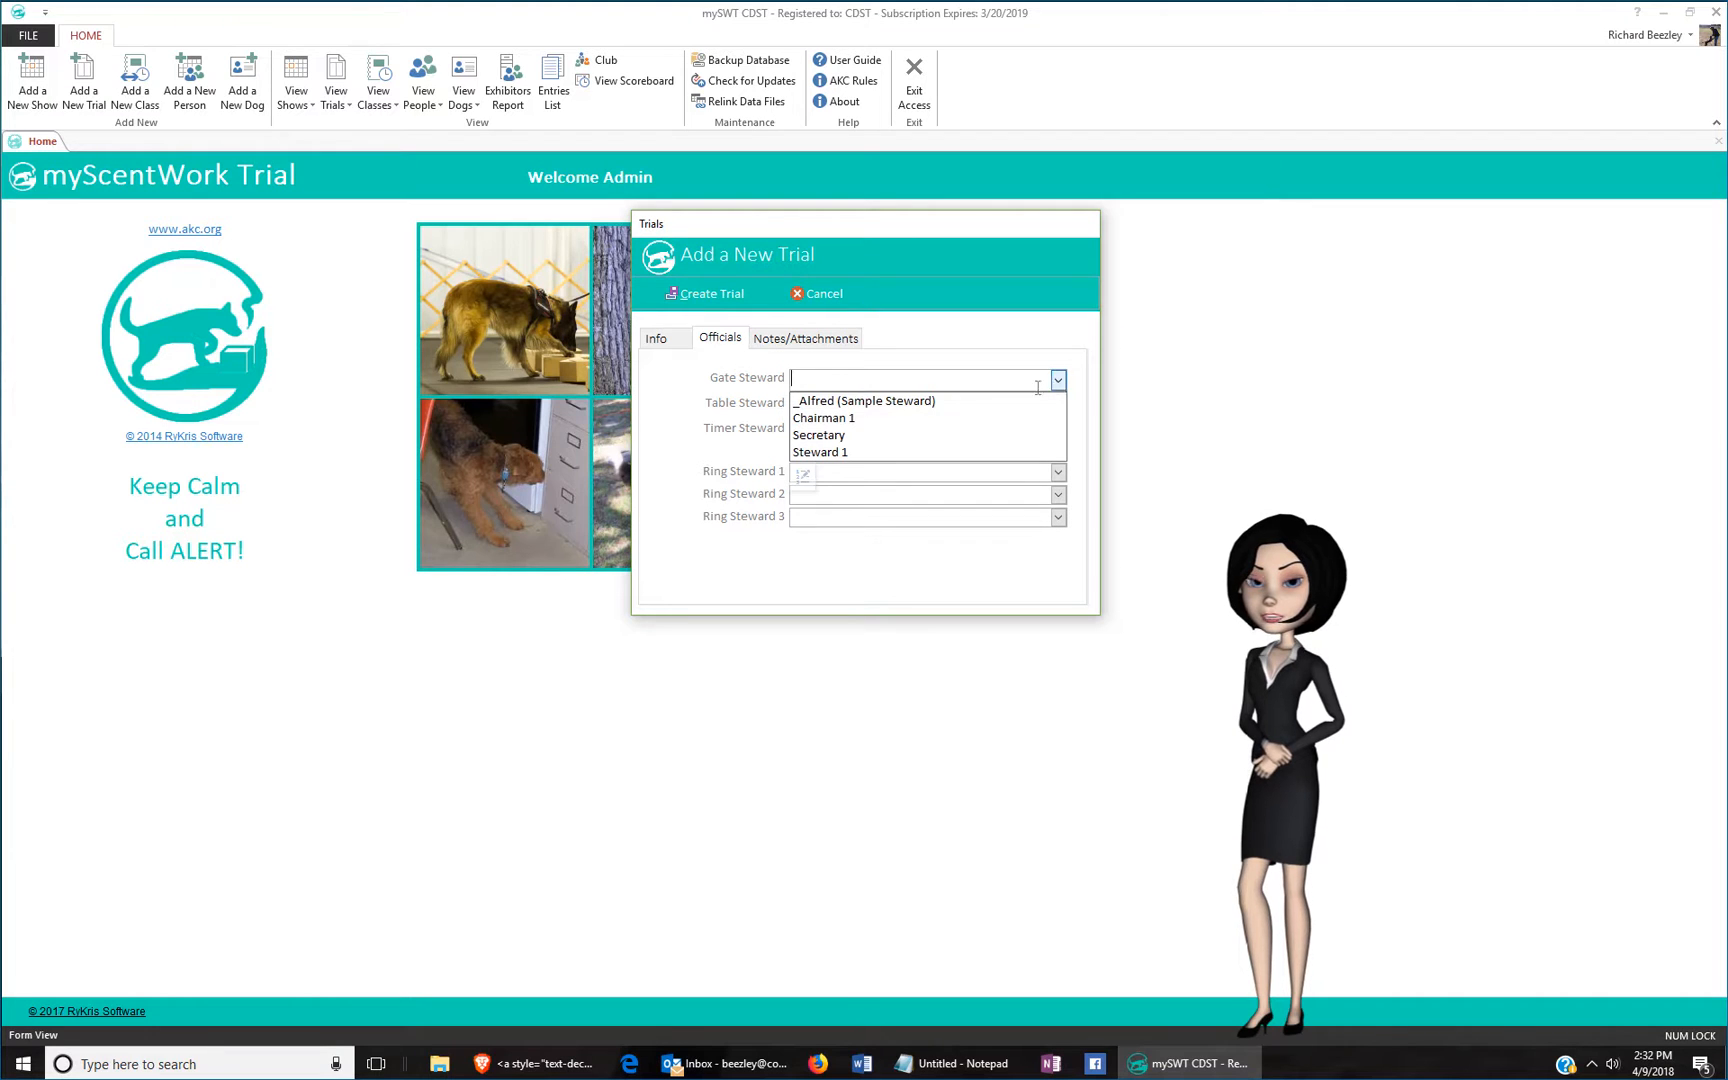
{"action": "left_click", "coordinate": [994, 408]}
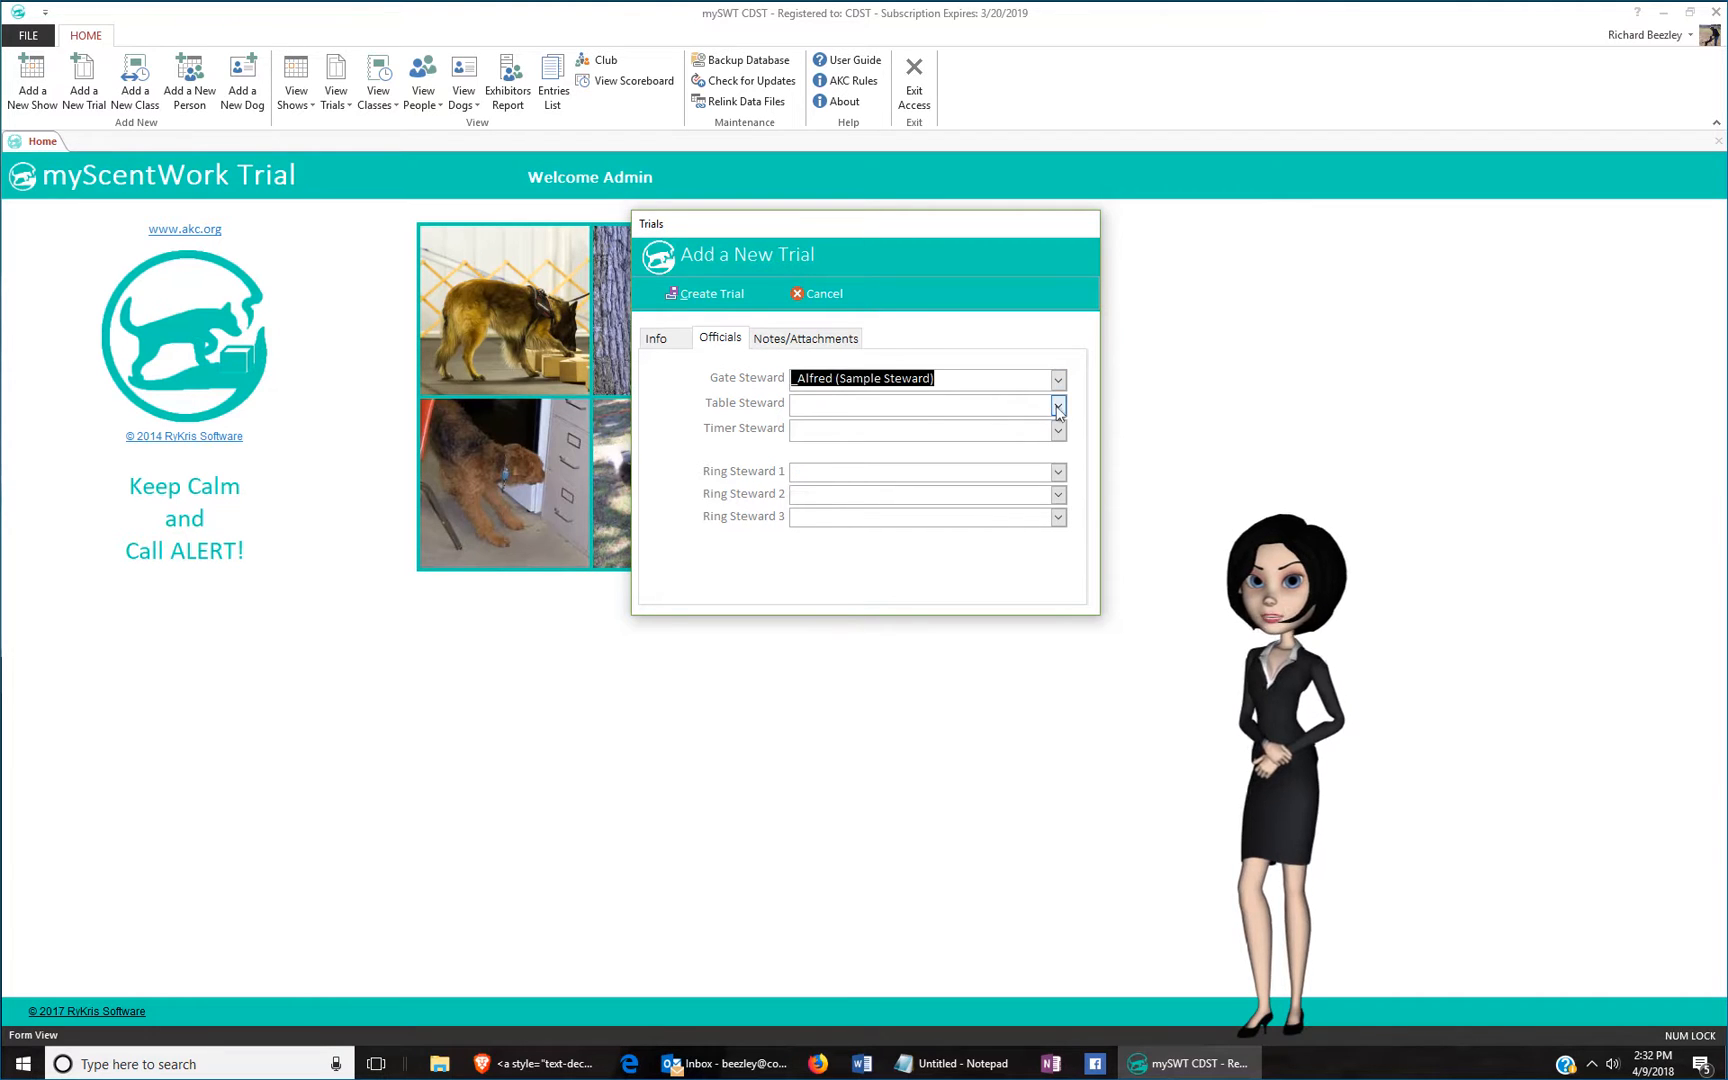
{"action": "left_click", "coordinate": [1057, 405]}
{"action": "left_click", "coordinate": [1011, 427]}
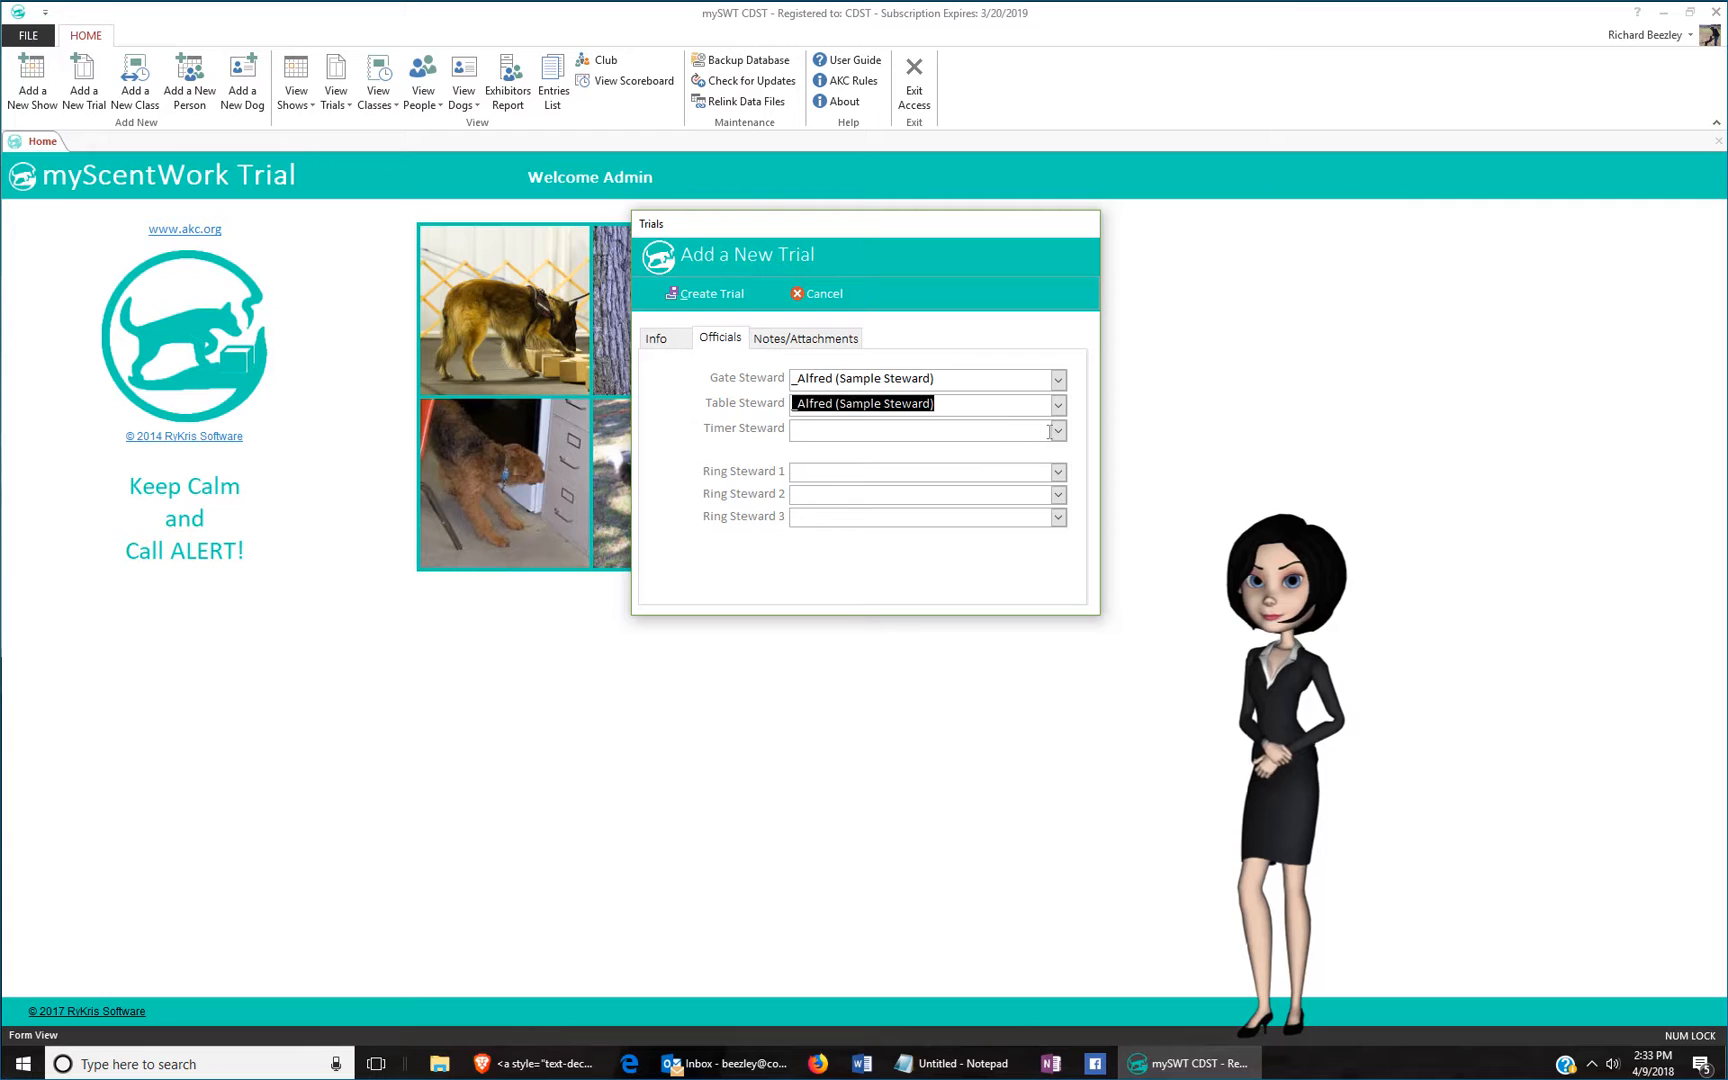
{"action": "left_click", "coordinate": [1058, 431]}
{"action": "left_click", "coordinate": [1005, 503]}
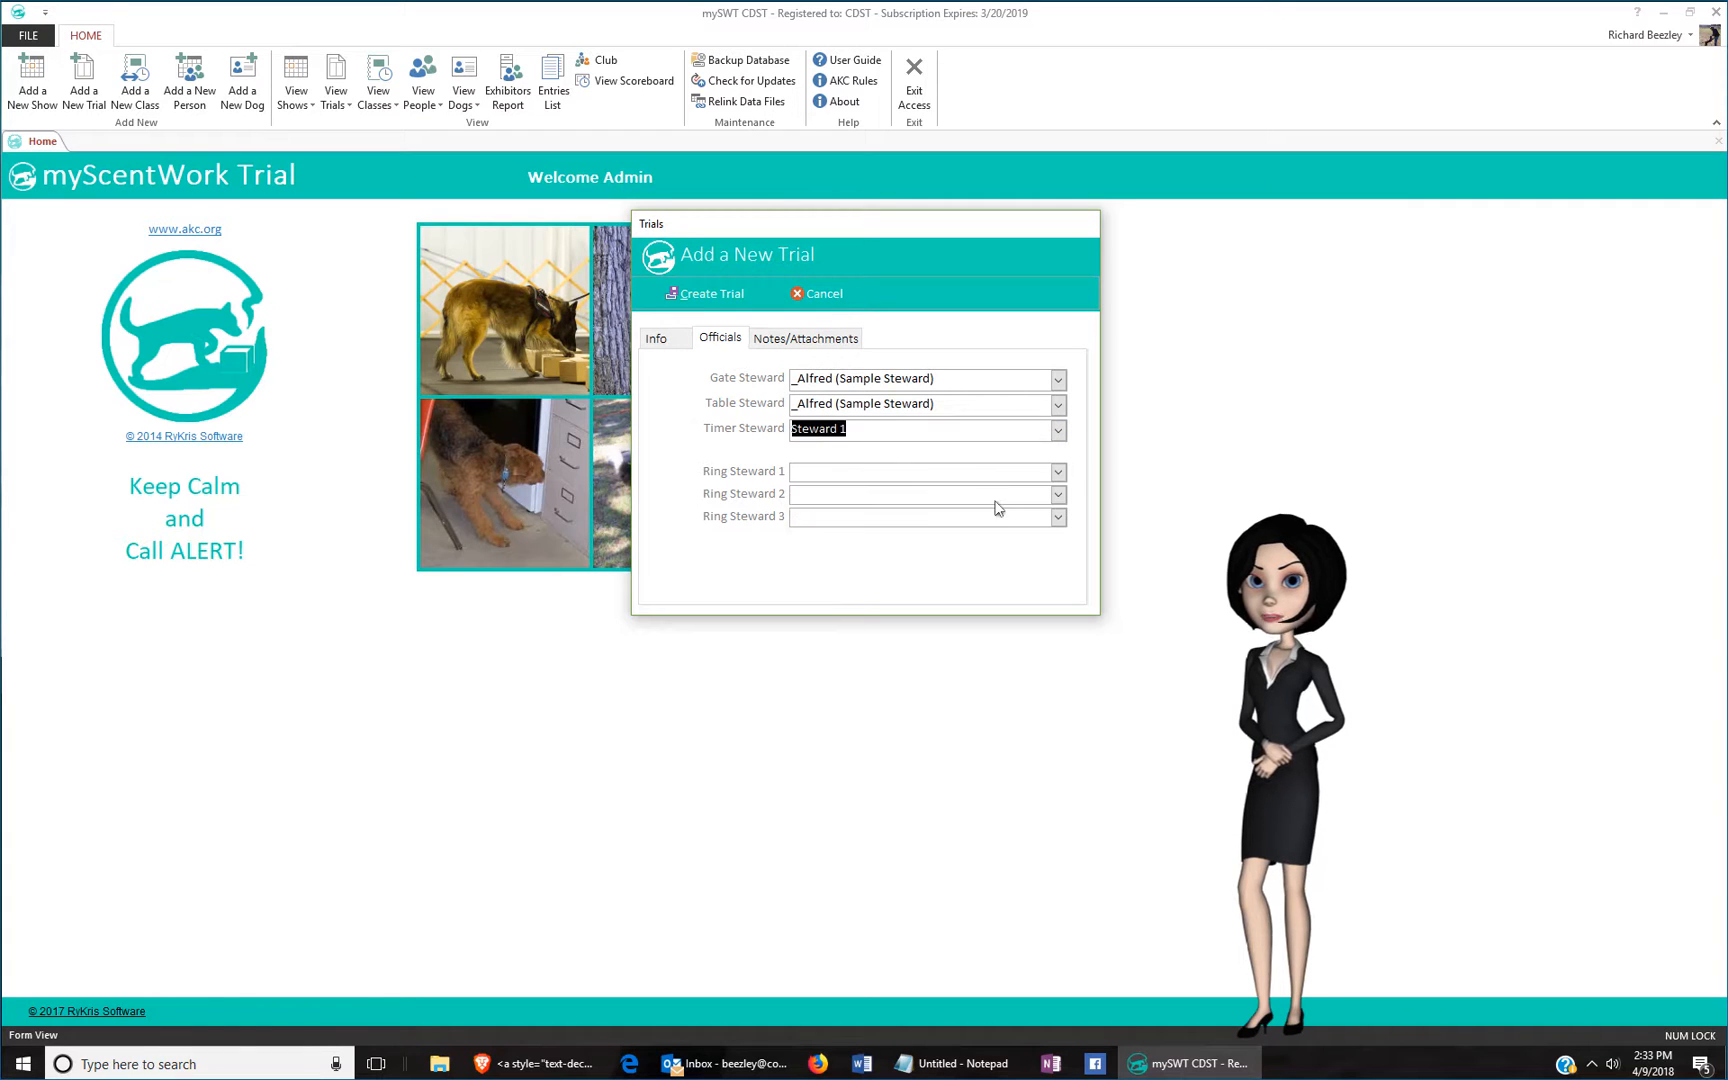
Assign Steward 1 to all three ring steward positions of the trial.
{"action": "left_click", "coordinate": [1058, 473]}
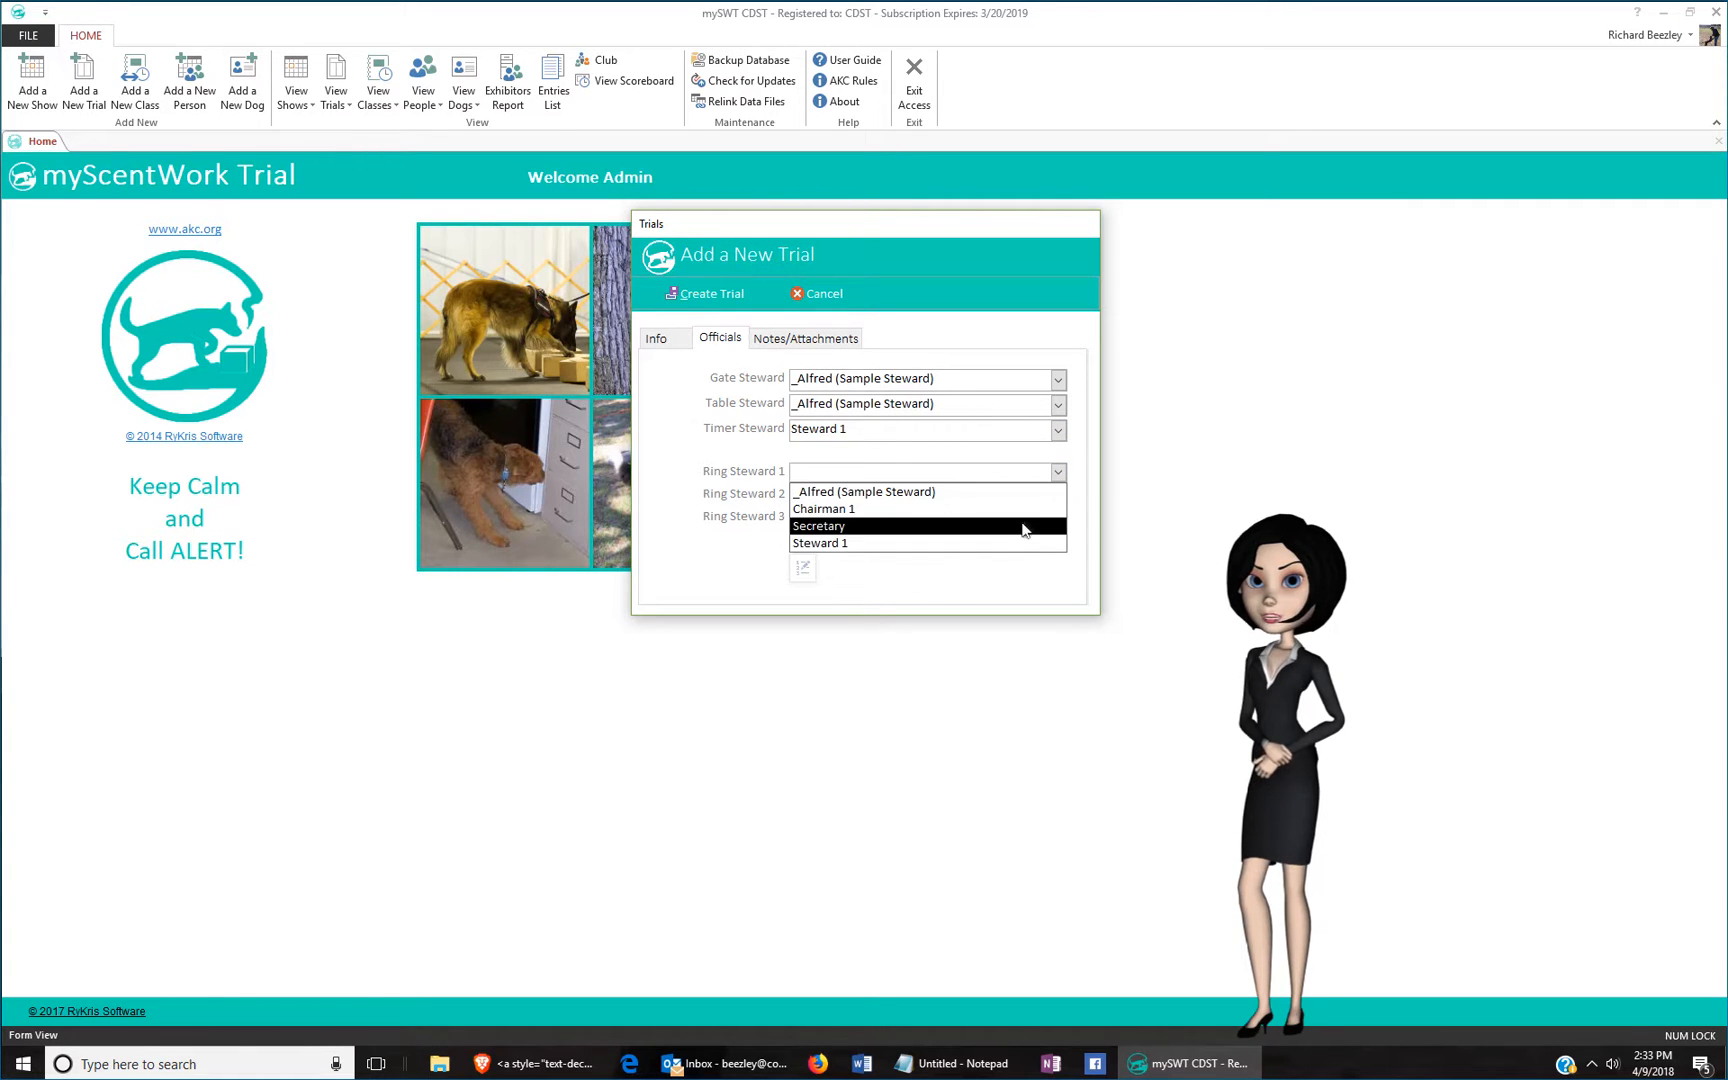
{"action": "left_click", "coordinate": [1056, 543]}
{"action": "left_click", "coordinate": [1059, 495]}
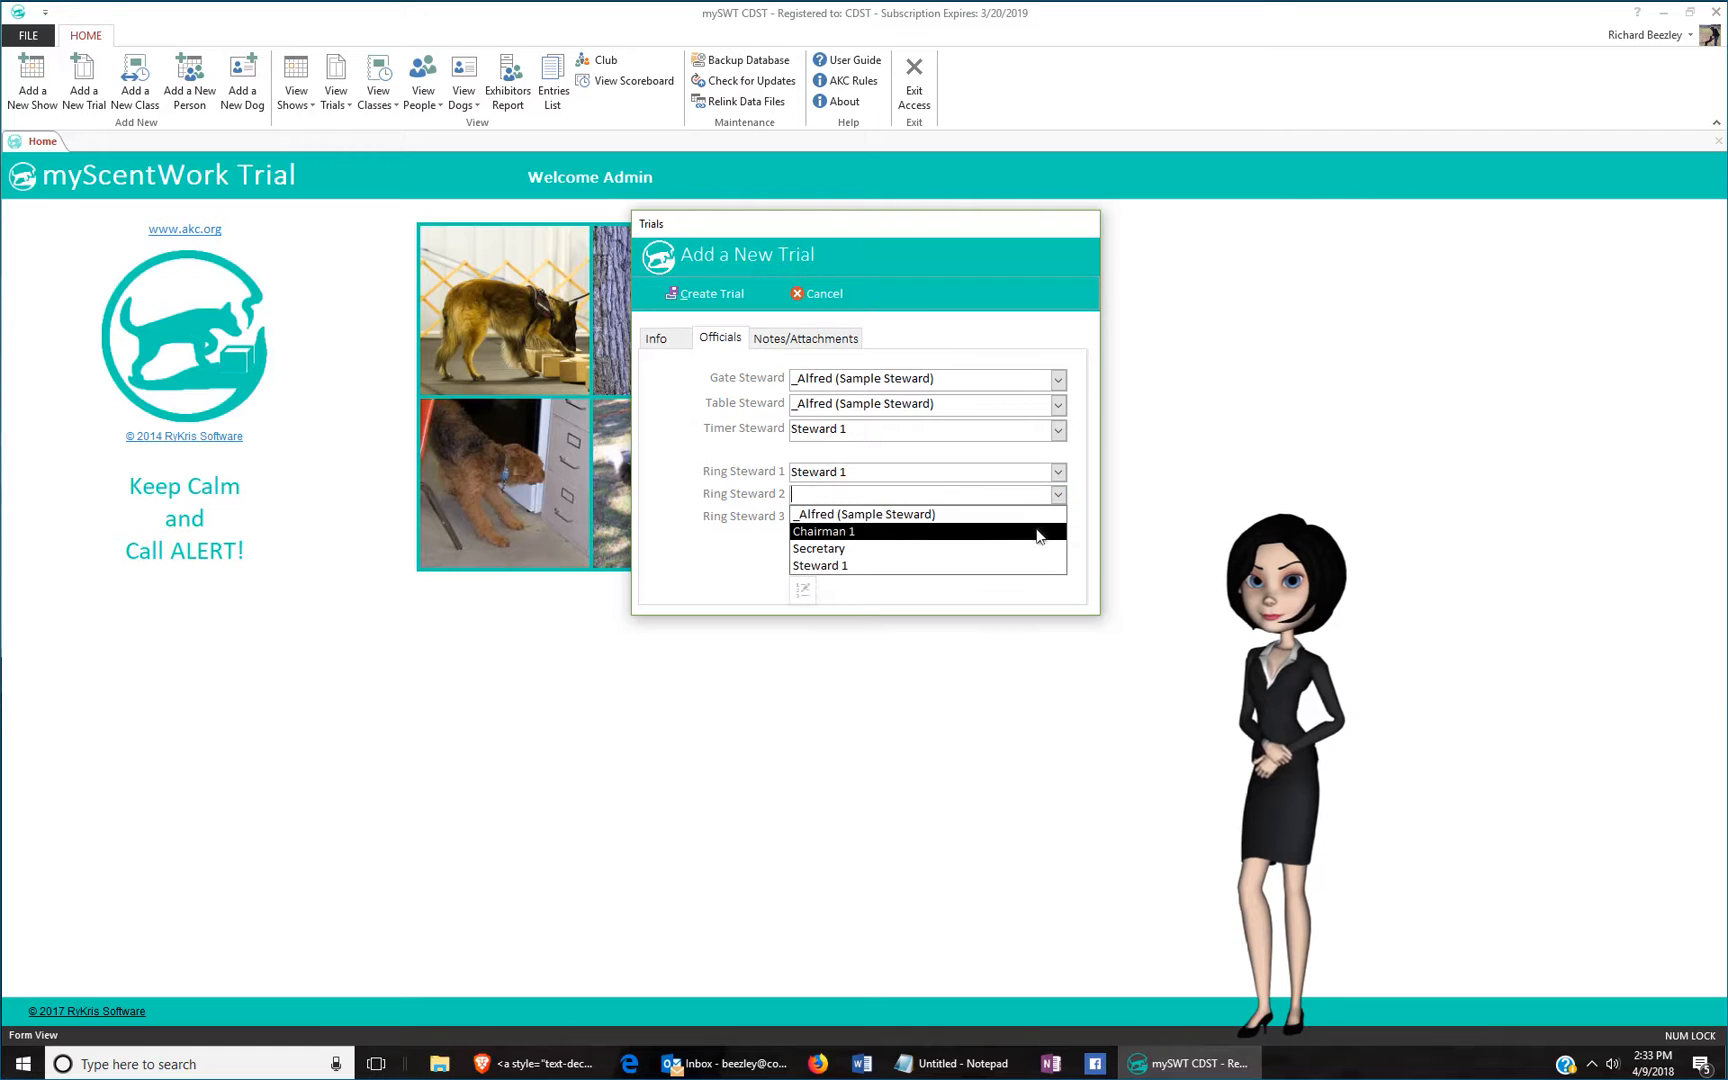
{"action": "left_click", "coordinate": [1031, 575]}
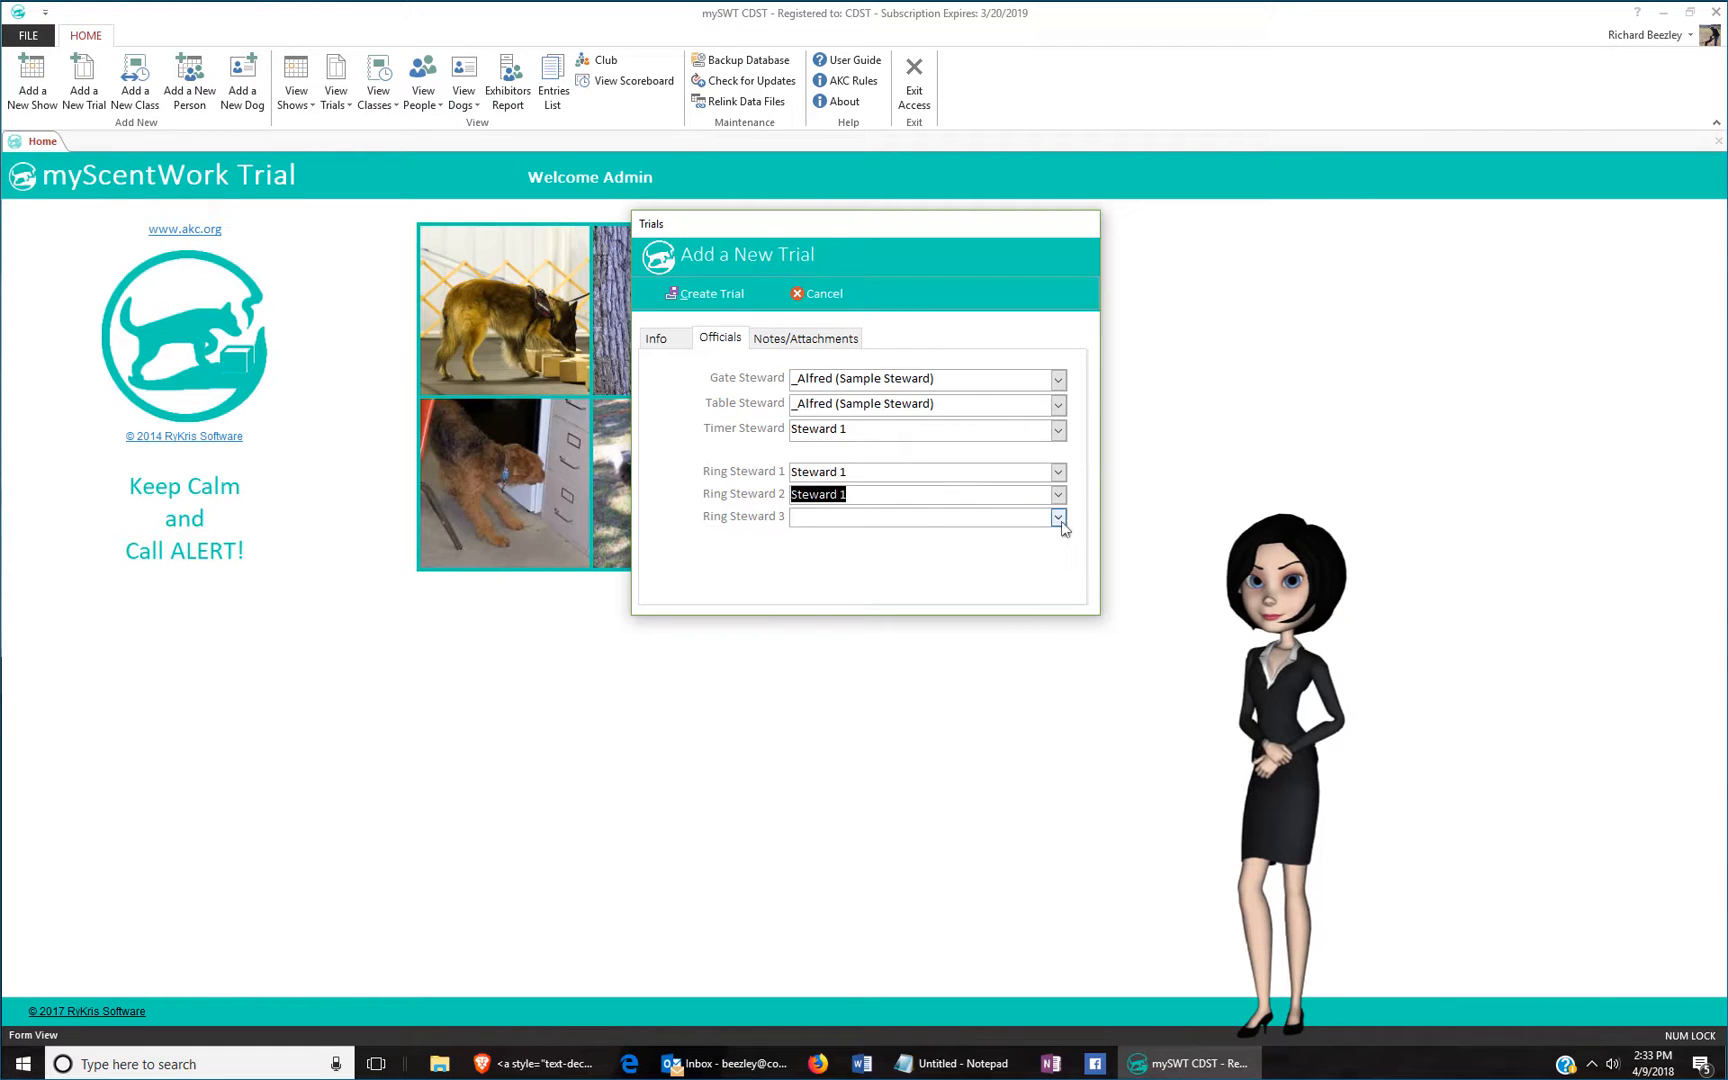
{"action": "left_click", "coordinate": [1058, 518]}
{"action": "left_click", "coordinate": [1008, 590]}
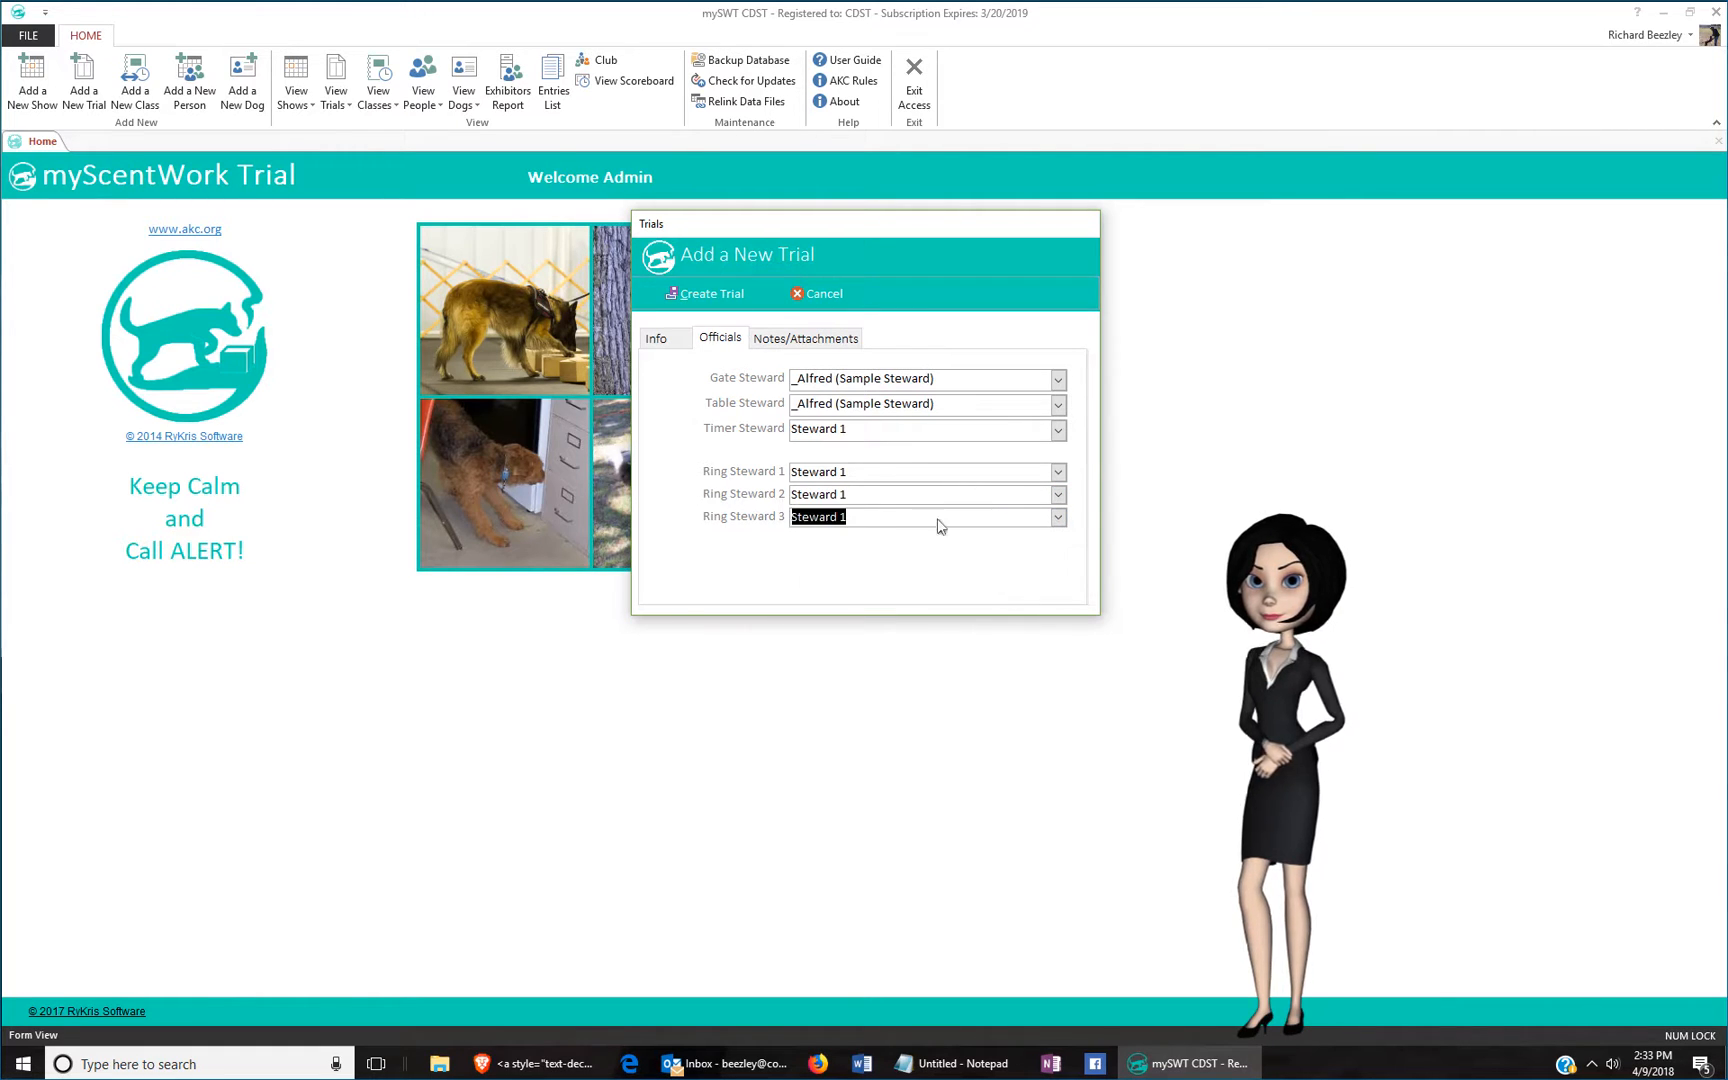
Add the note "Demo Trial" to the trial and create it.
{"action": "left_click", "coordinate": [790, 338]}
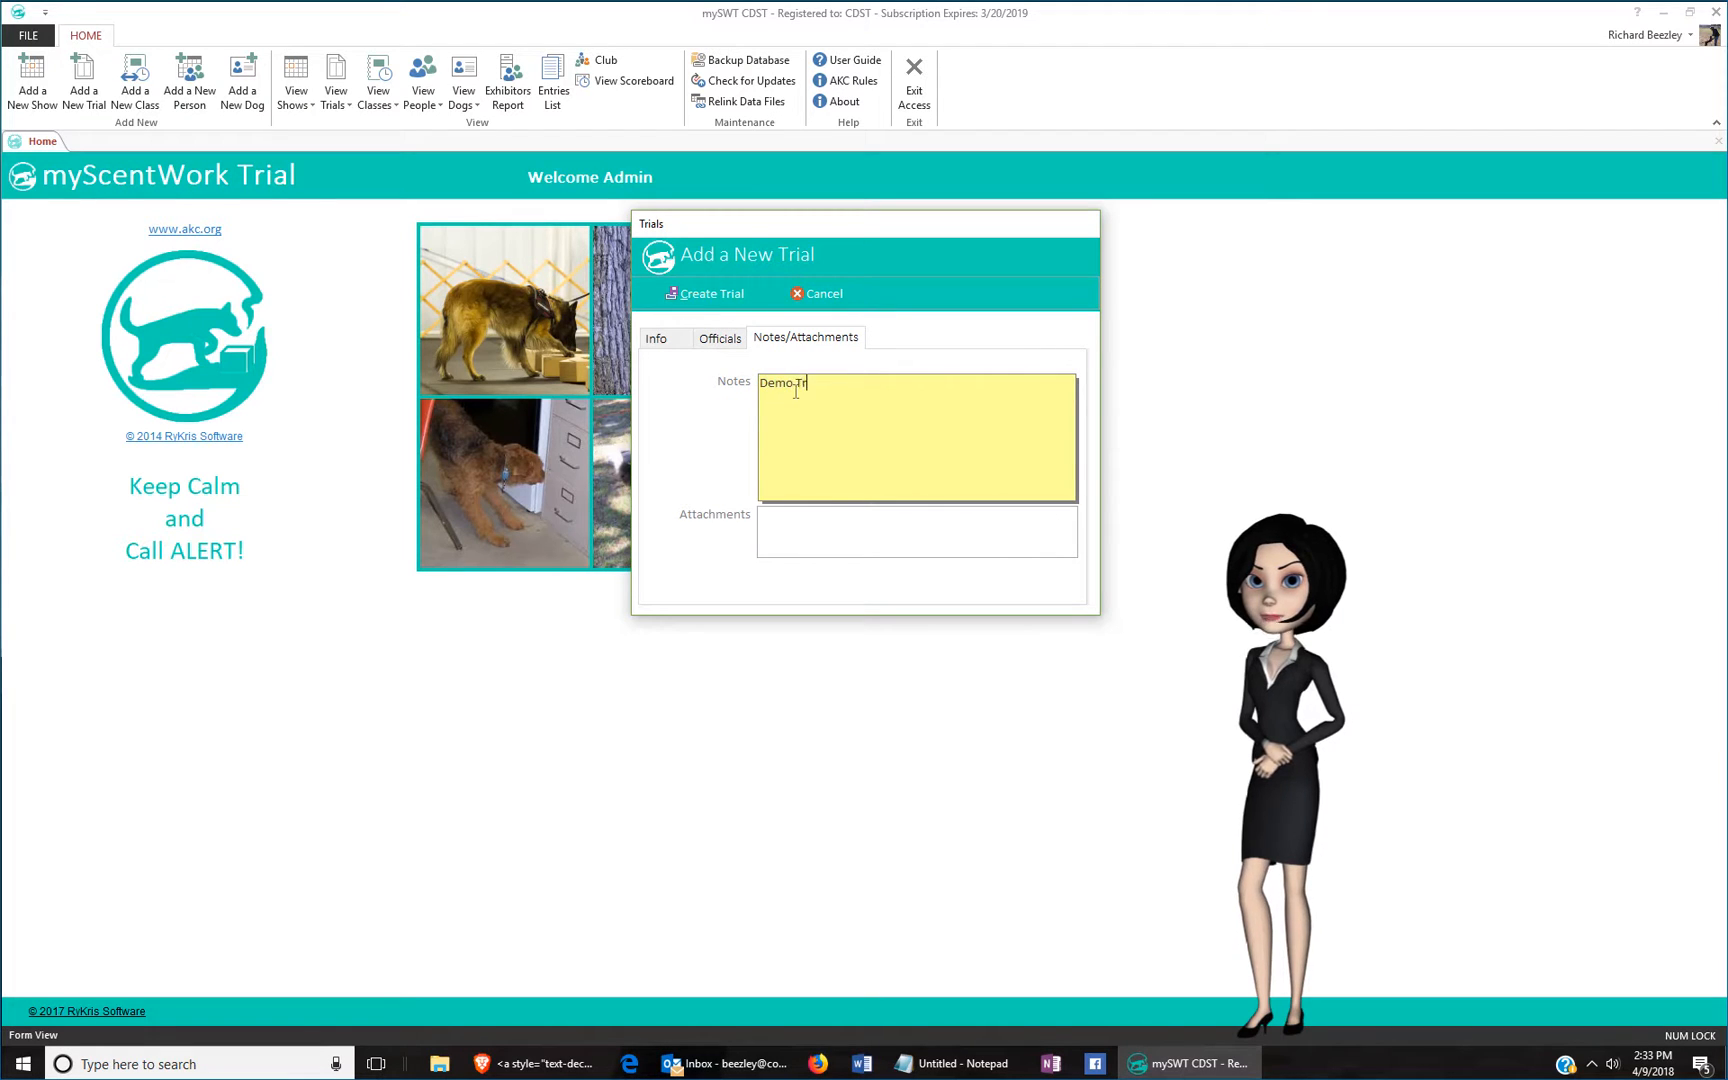
{"action": "left_click", "coordinate": [676, 346]}
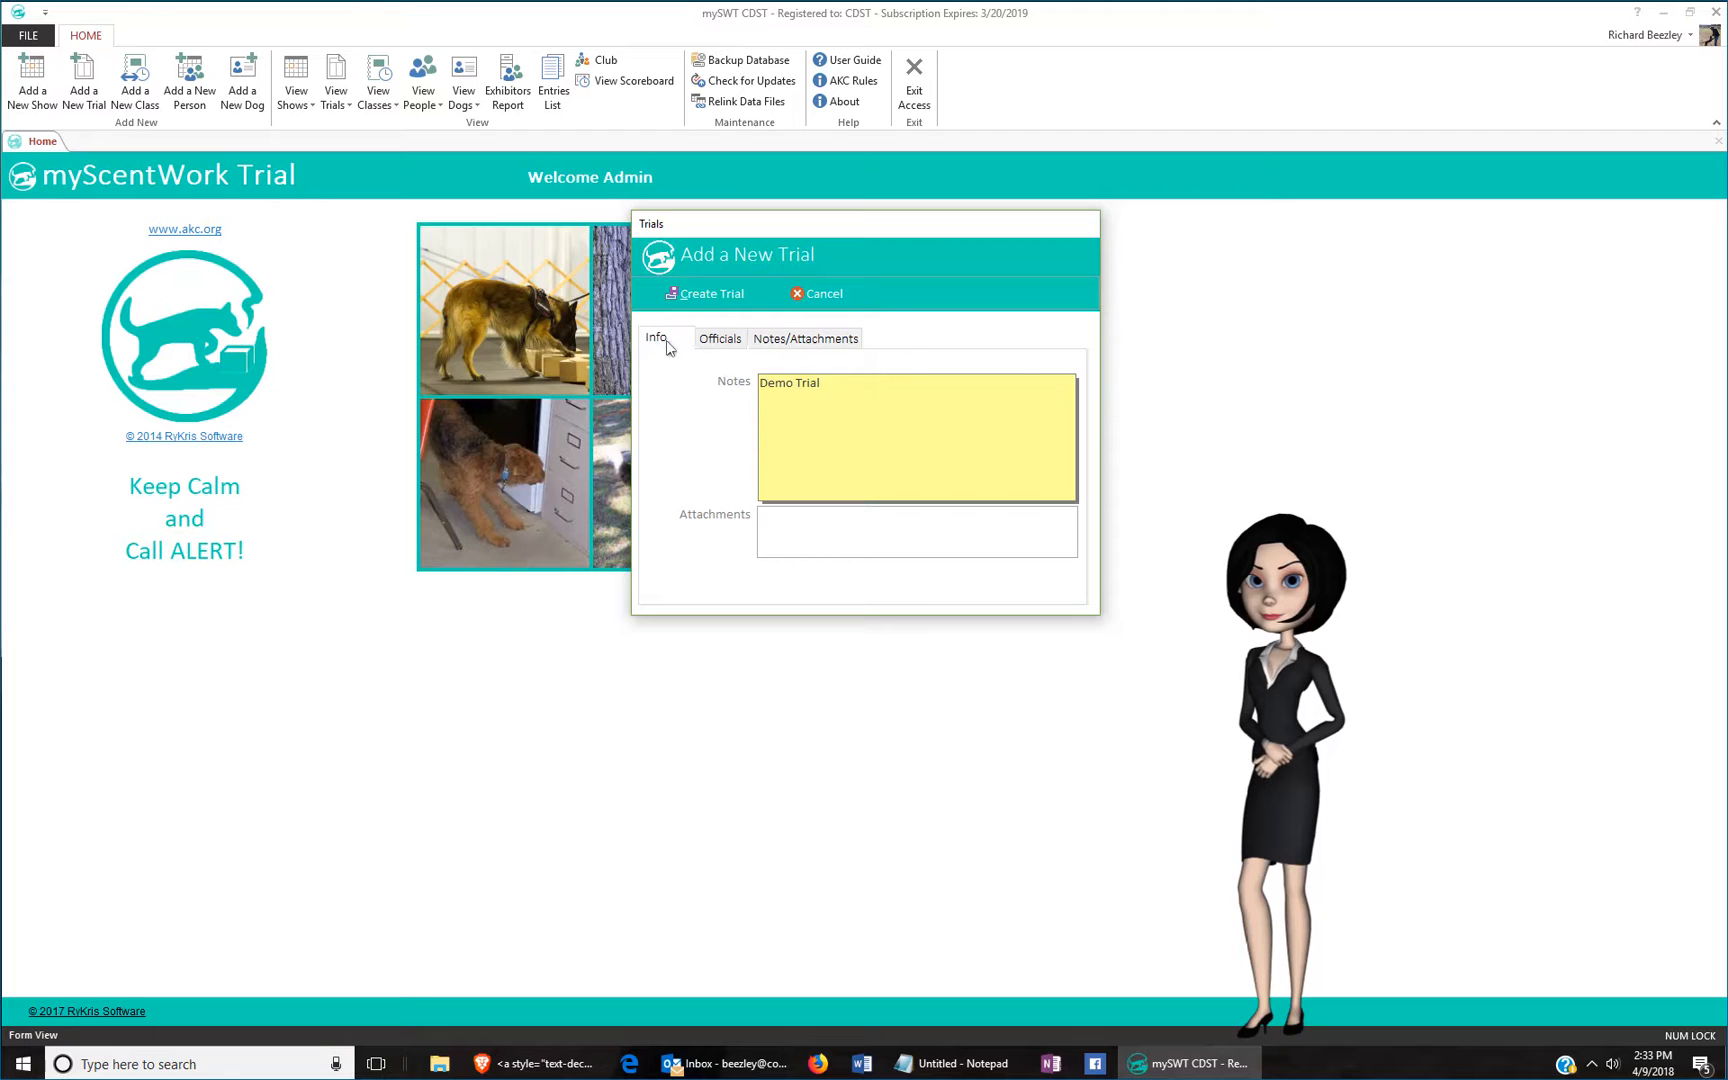
{"action": "left_click", "coordinate": [705, 300]}
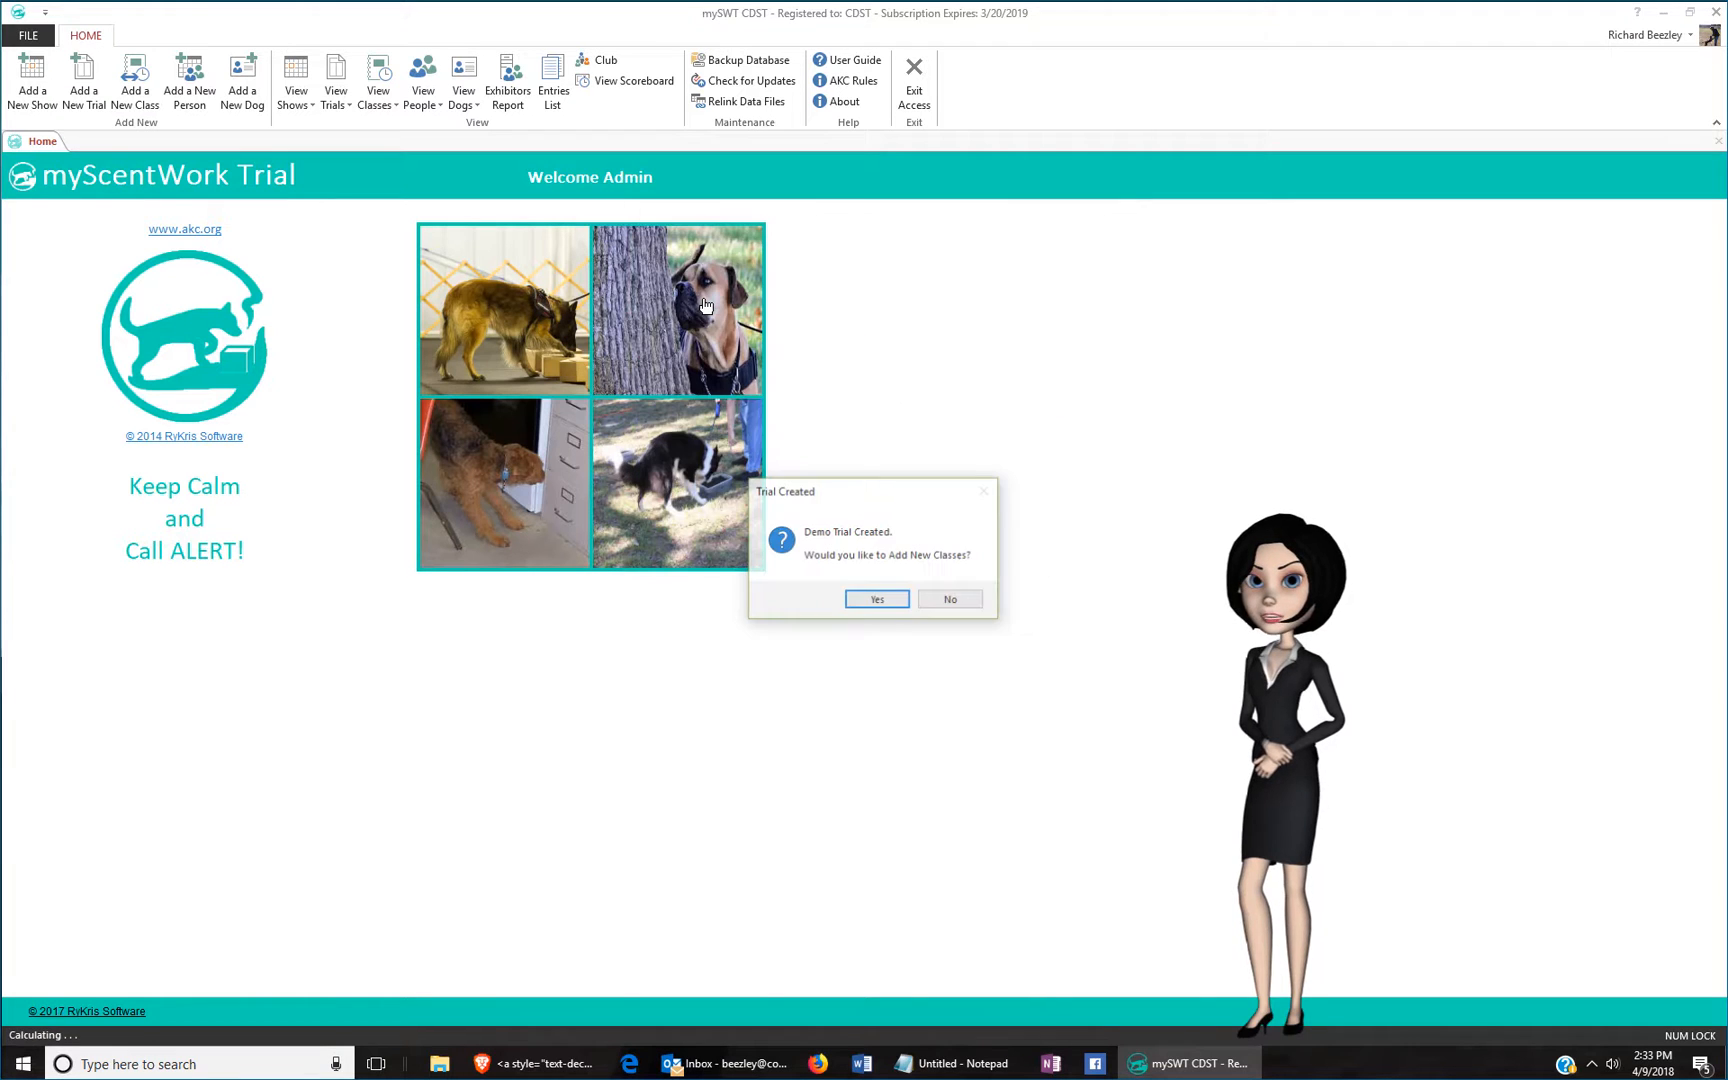
Start adding new classes to Demo Trial with Judge 1 as the judge.
{"action": "left_click", "coordinate": [876, 601]}
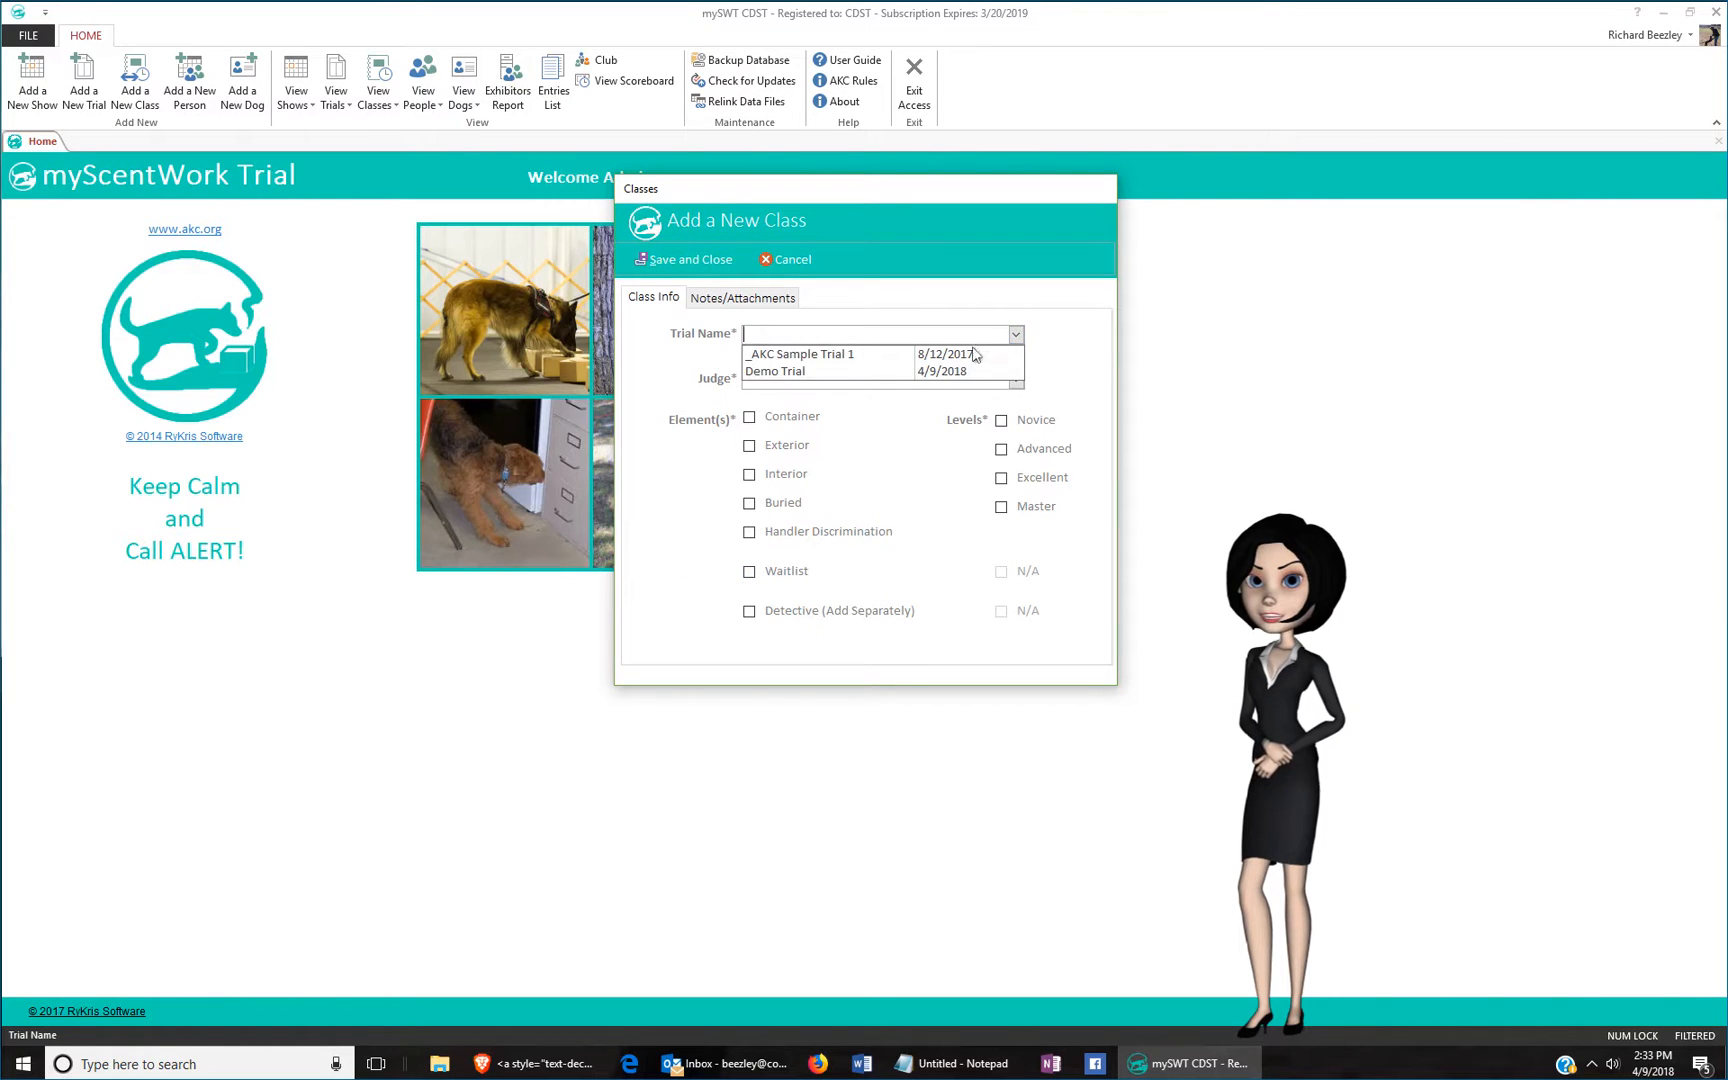
{"action": "left_click", "coordinate": [957, 372]}
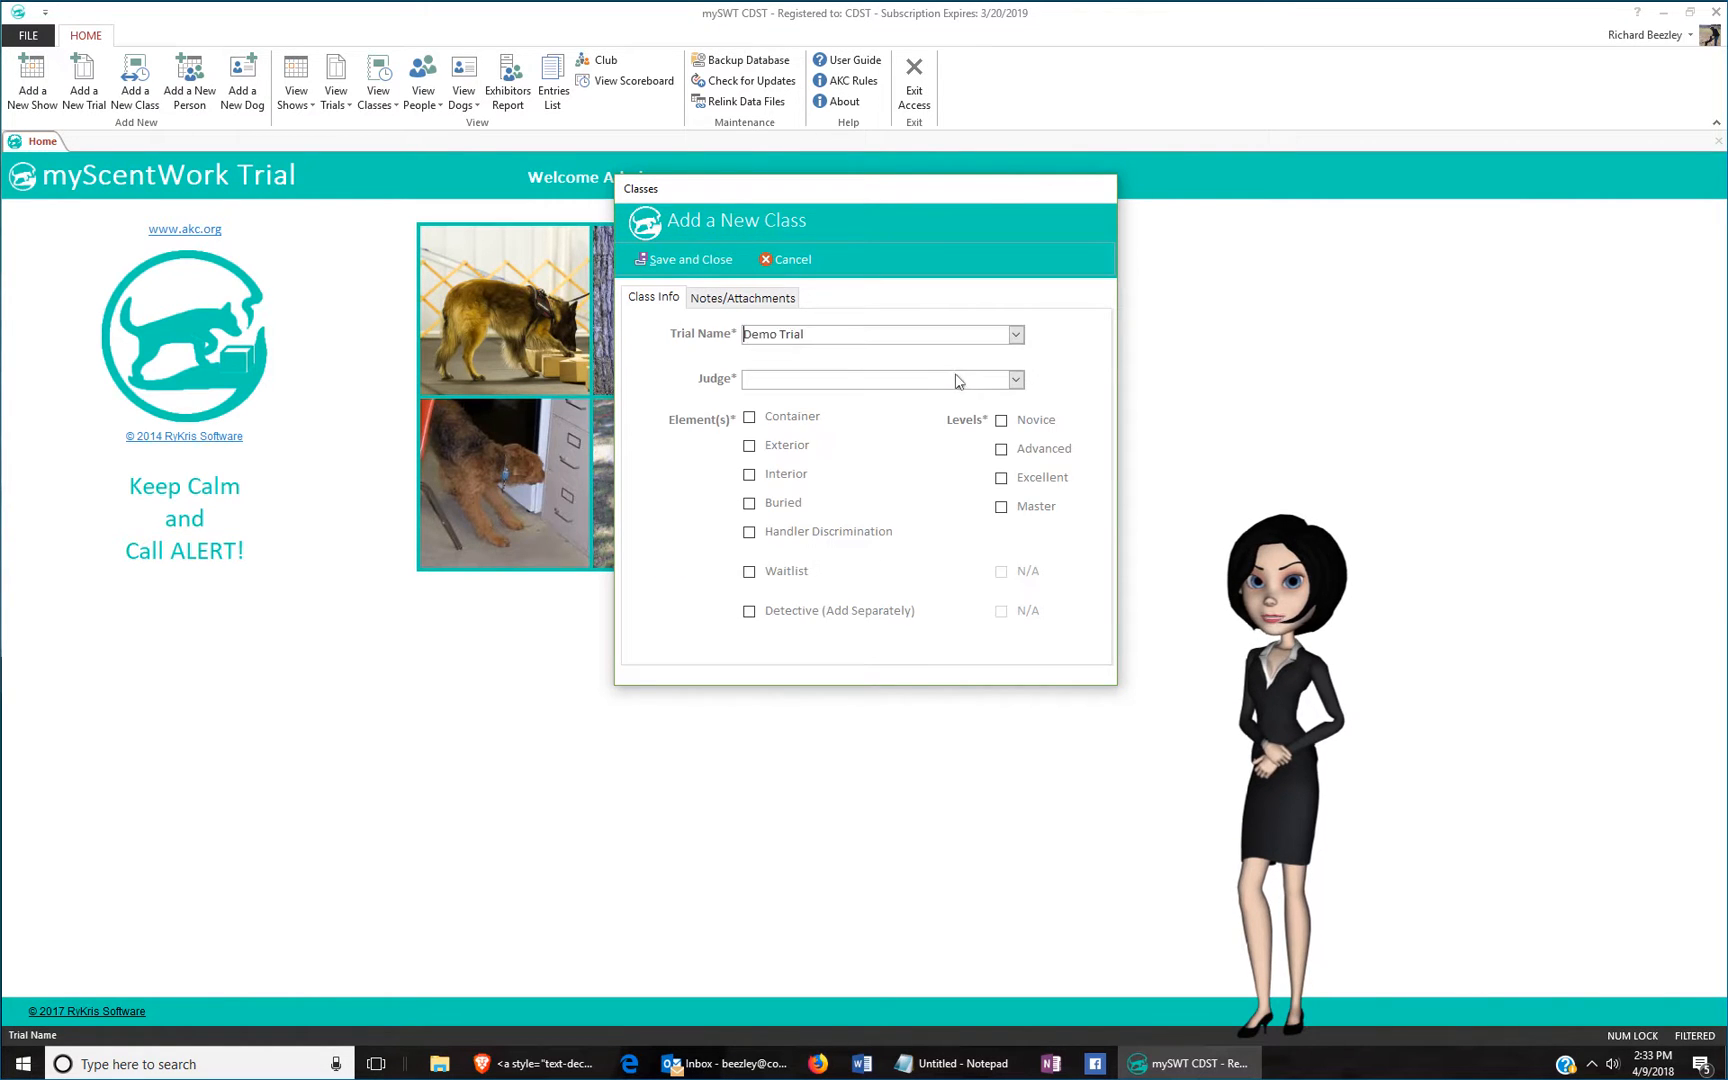
{"action": "left_click", "coordinate": [1012, 380]}
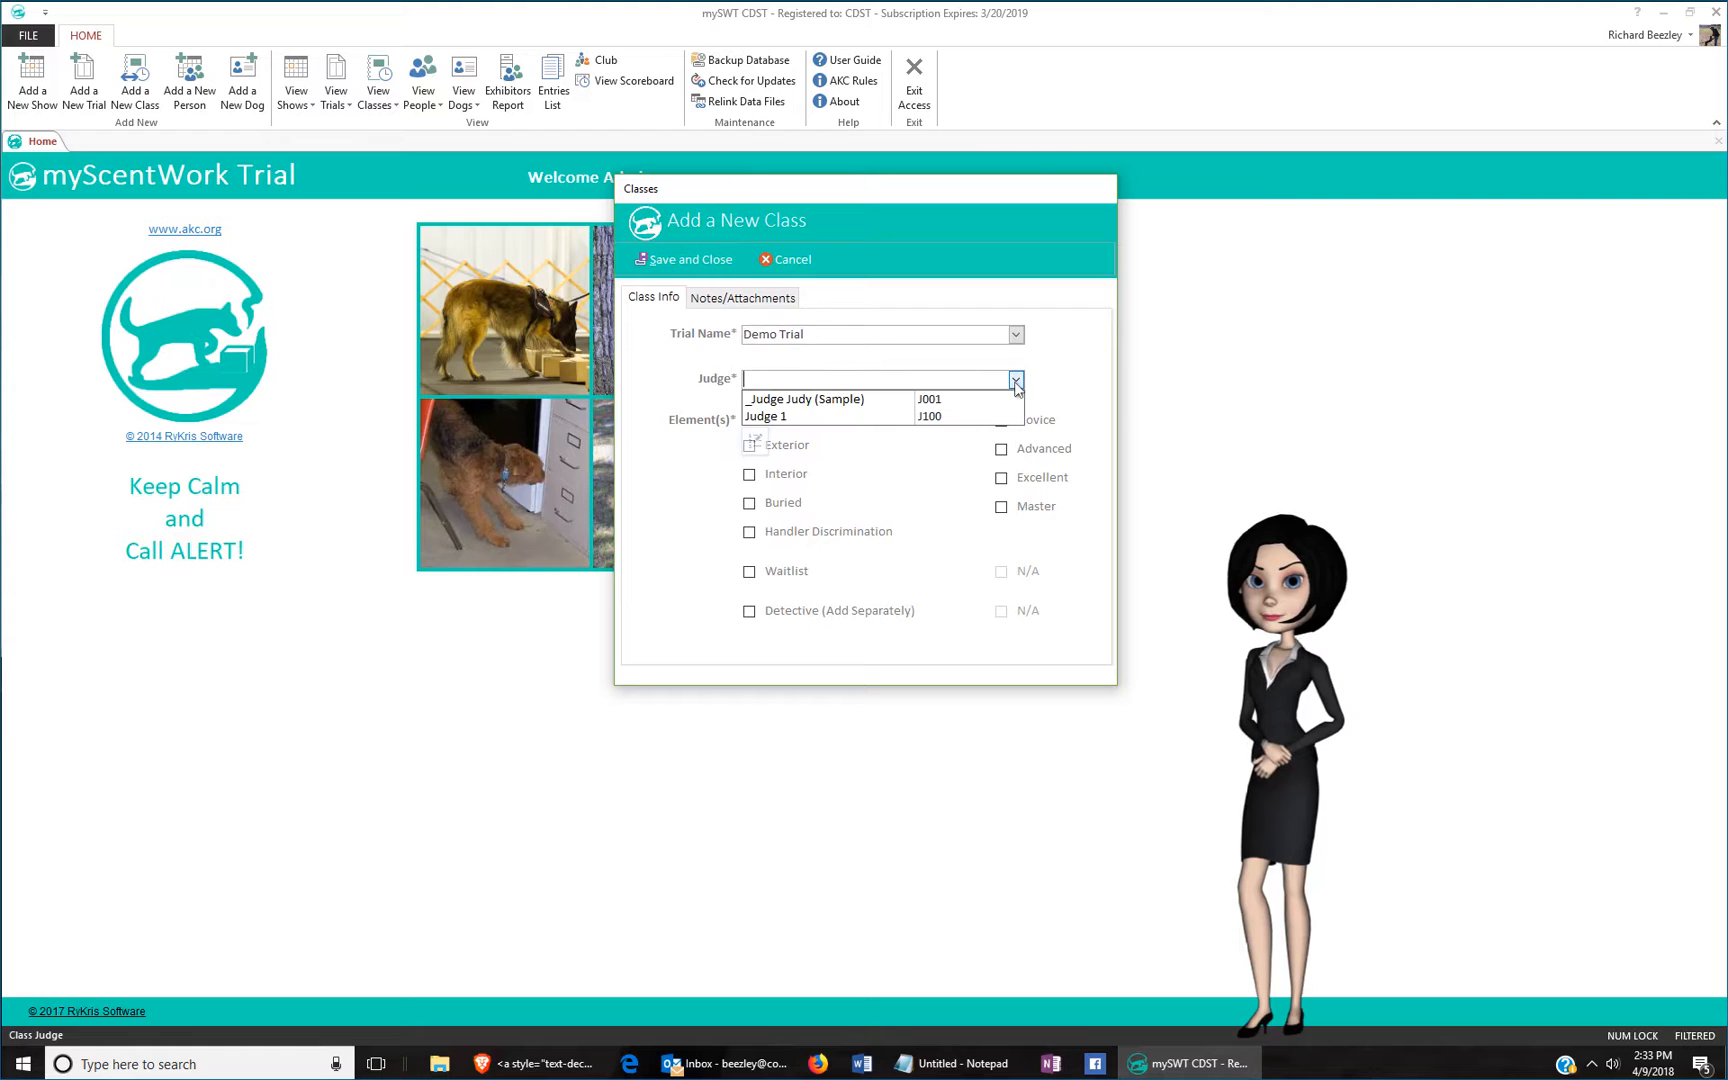
{"action": "left_click", "coordinate": [922, 417]}
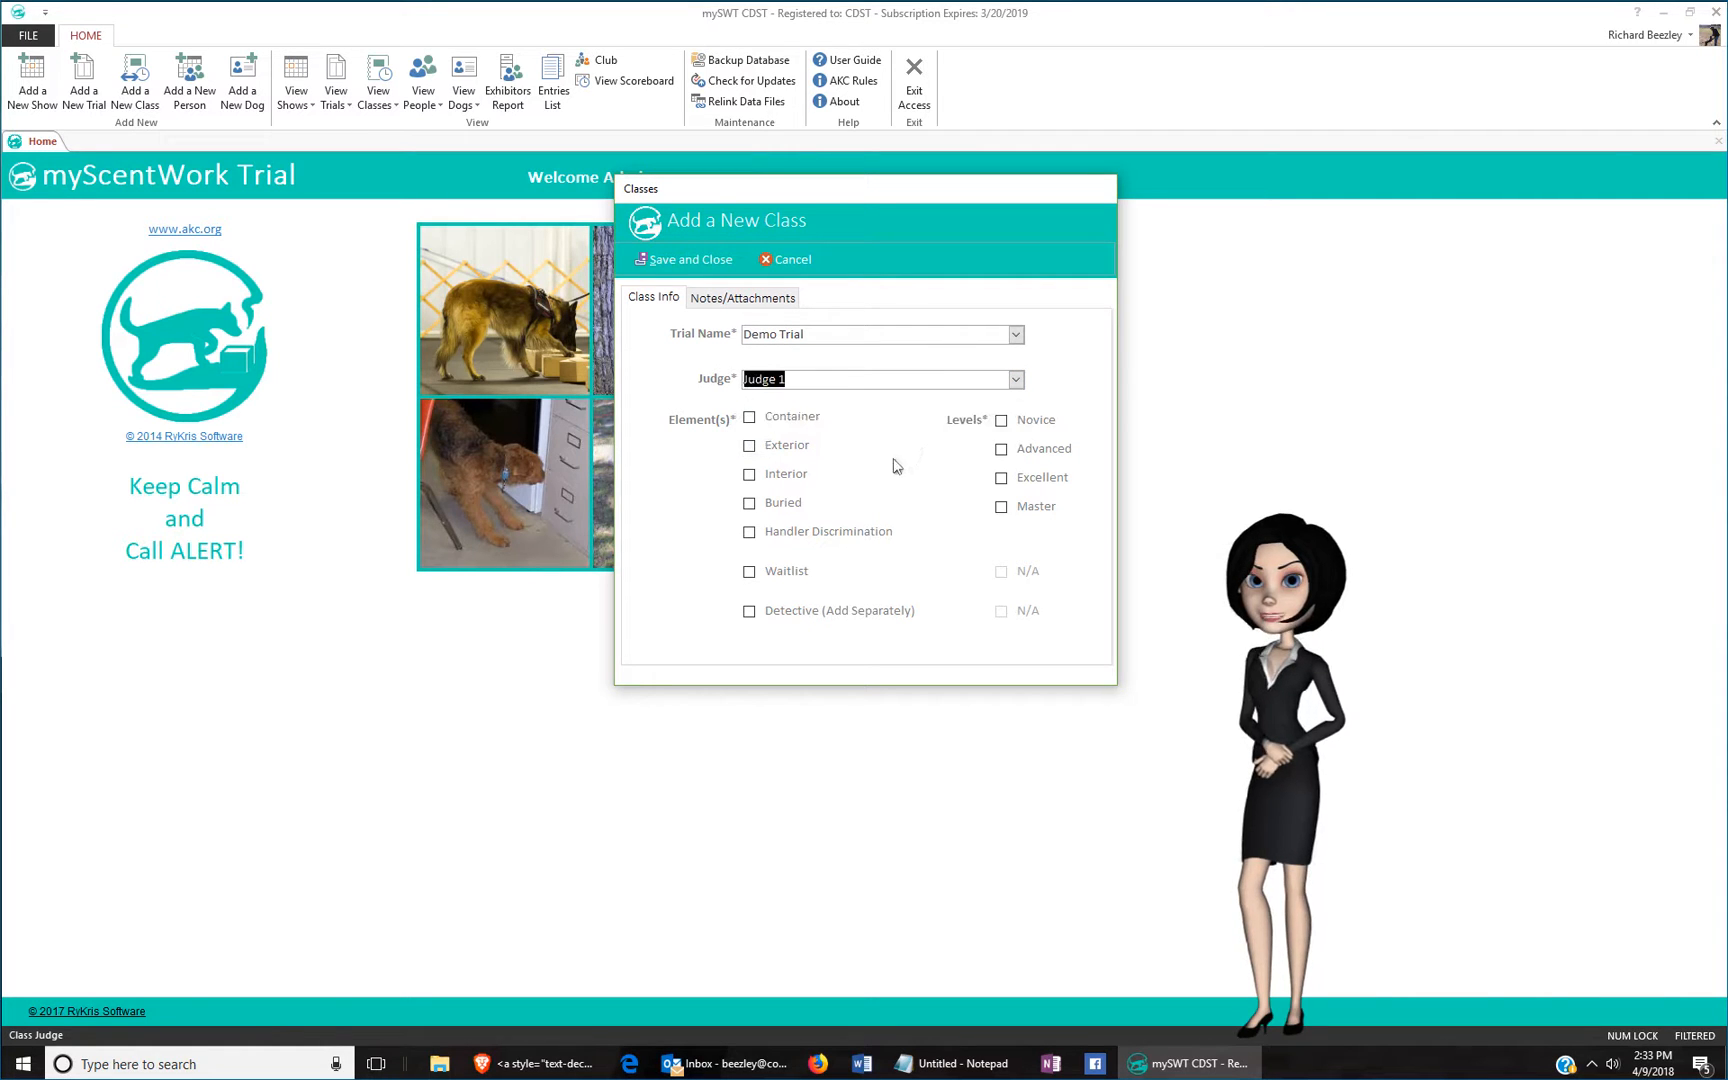
Select the Container and Interior elements at the Novice and Advanced levels, and save the classes.
{"action": "left_click", "coordinate": [751, 419]}
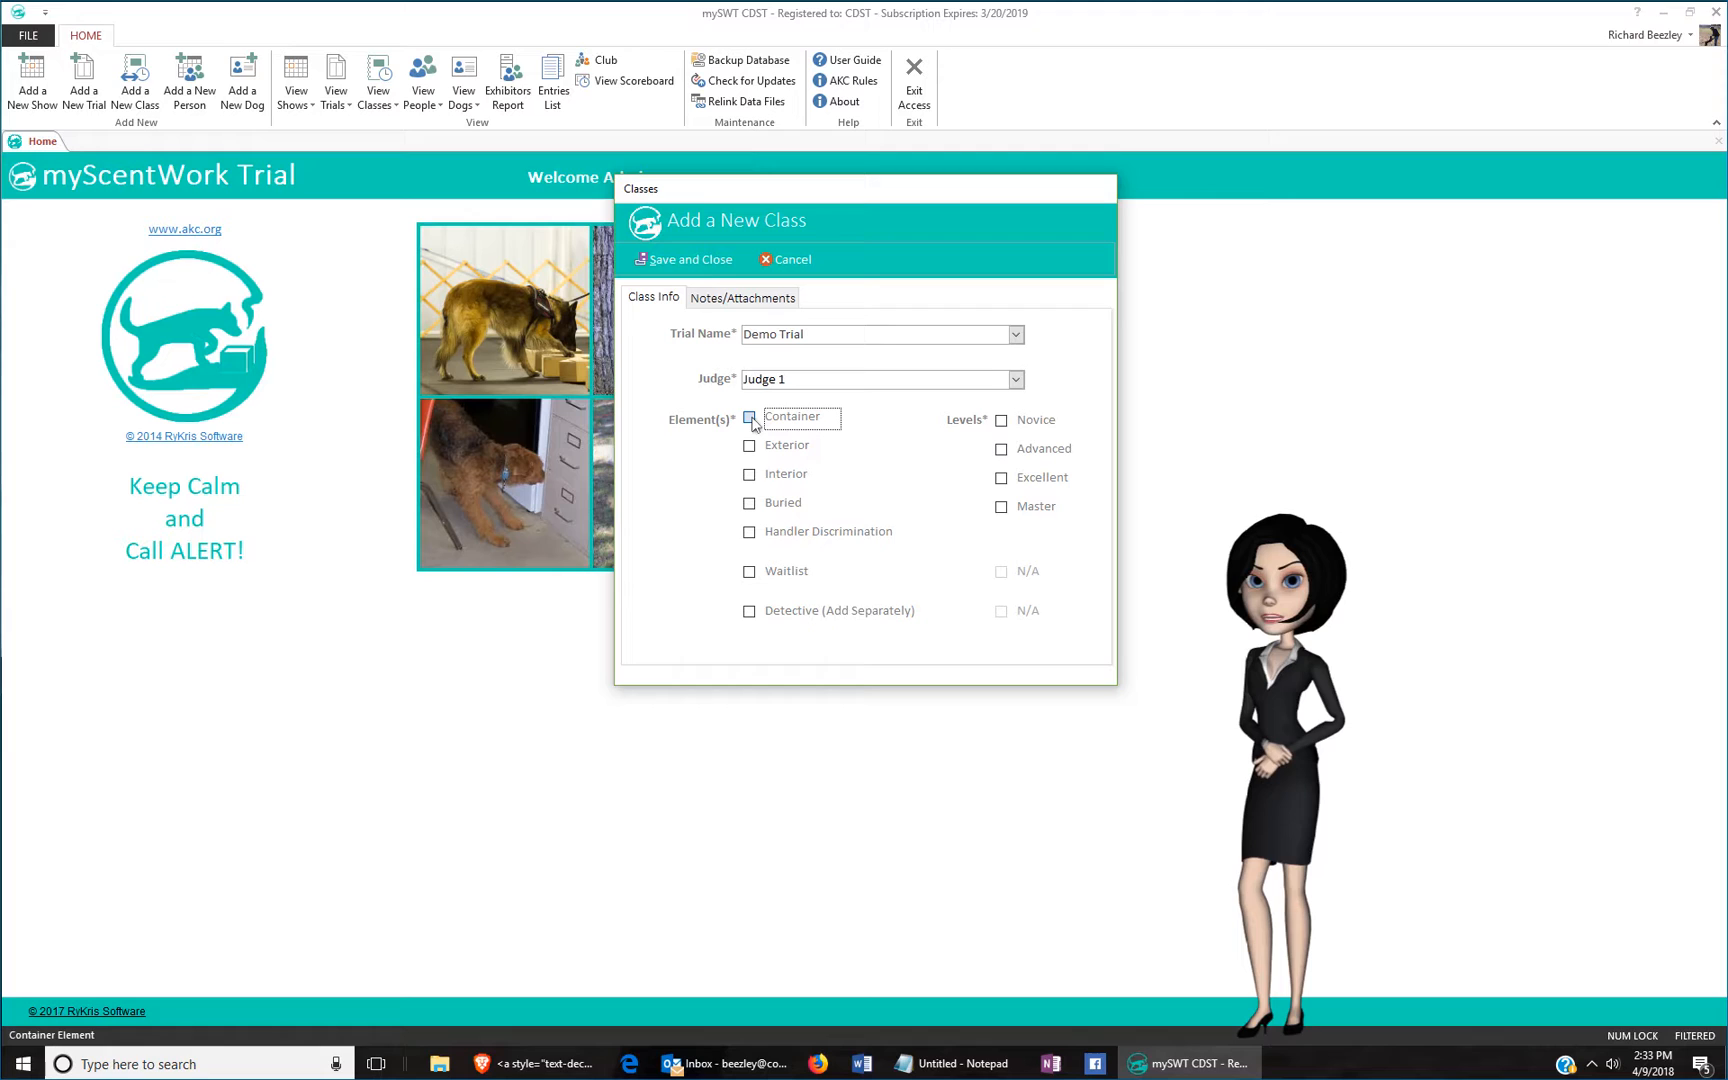
{"action": "left_click", "coordinate": [750, 475]}
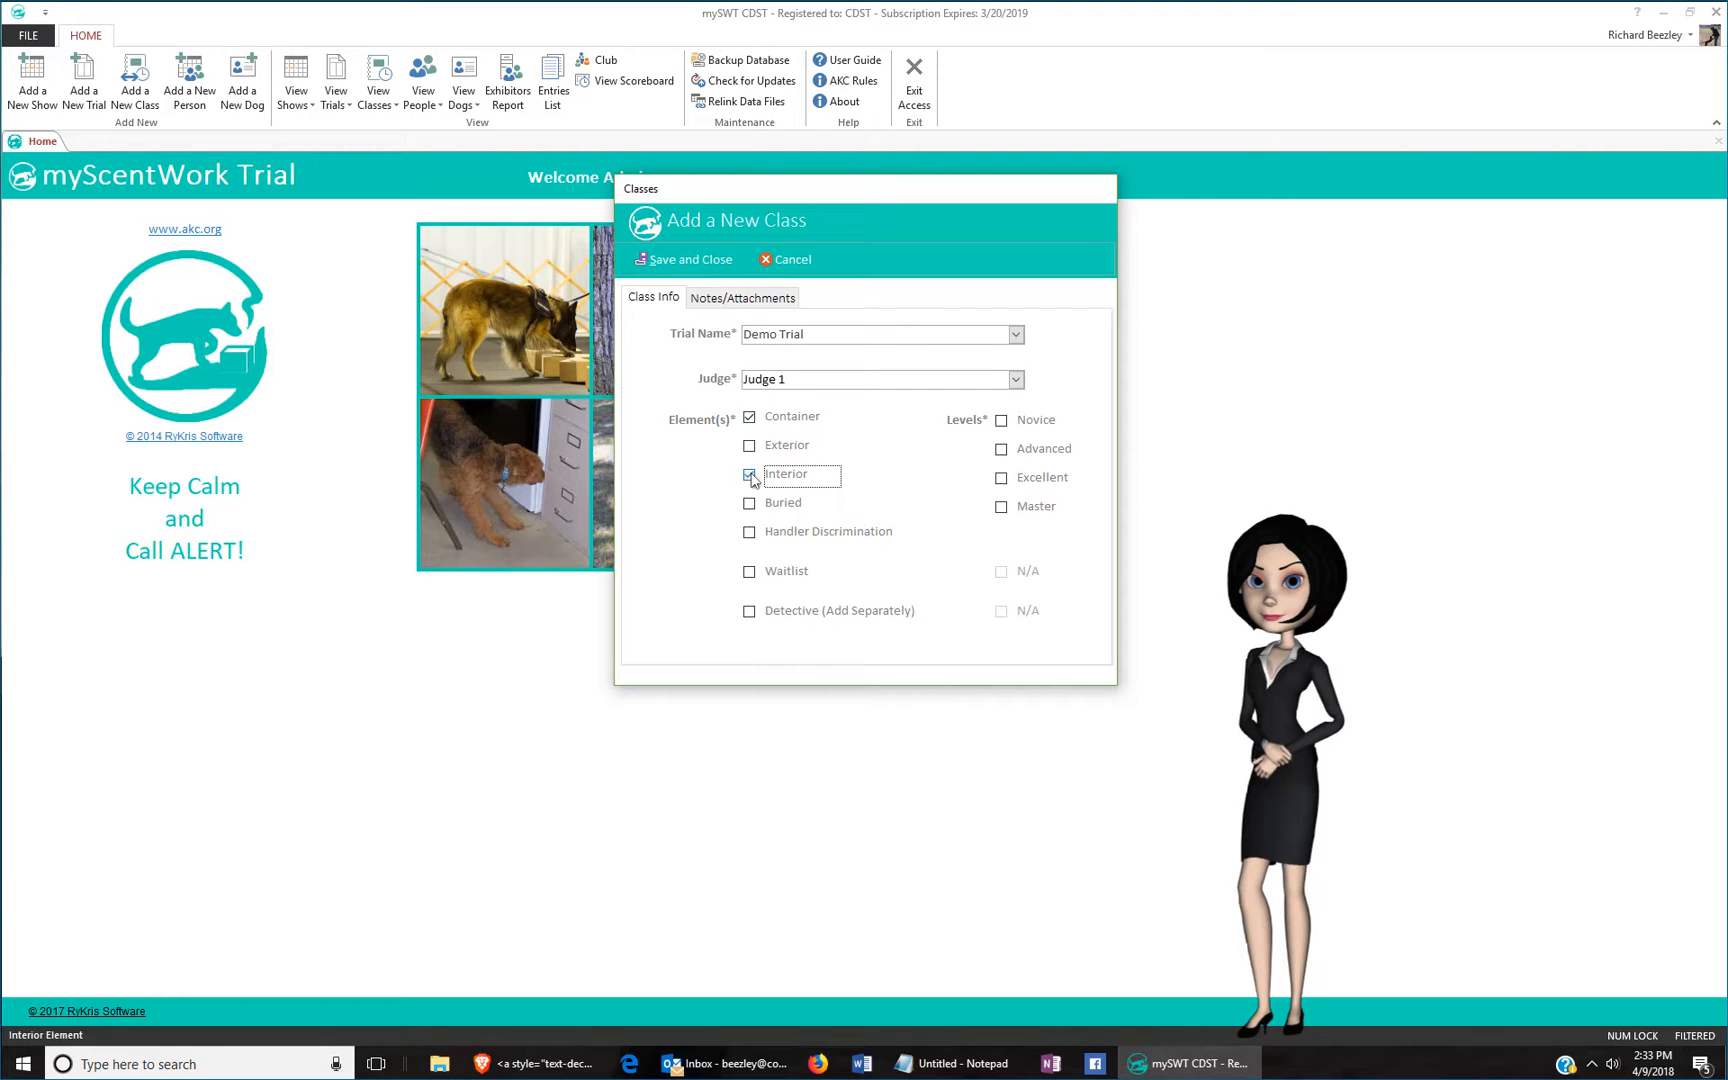
{"action": "left_click", "coordinate": [1001, 421]}
{"action": "left_click", "coordinate": [1002, 450]}
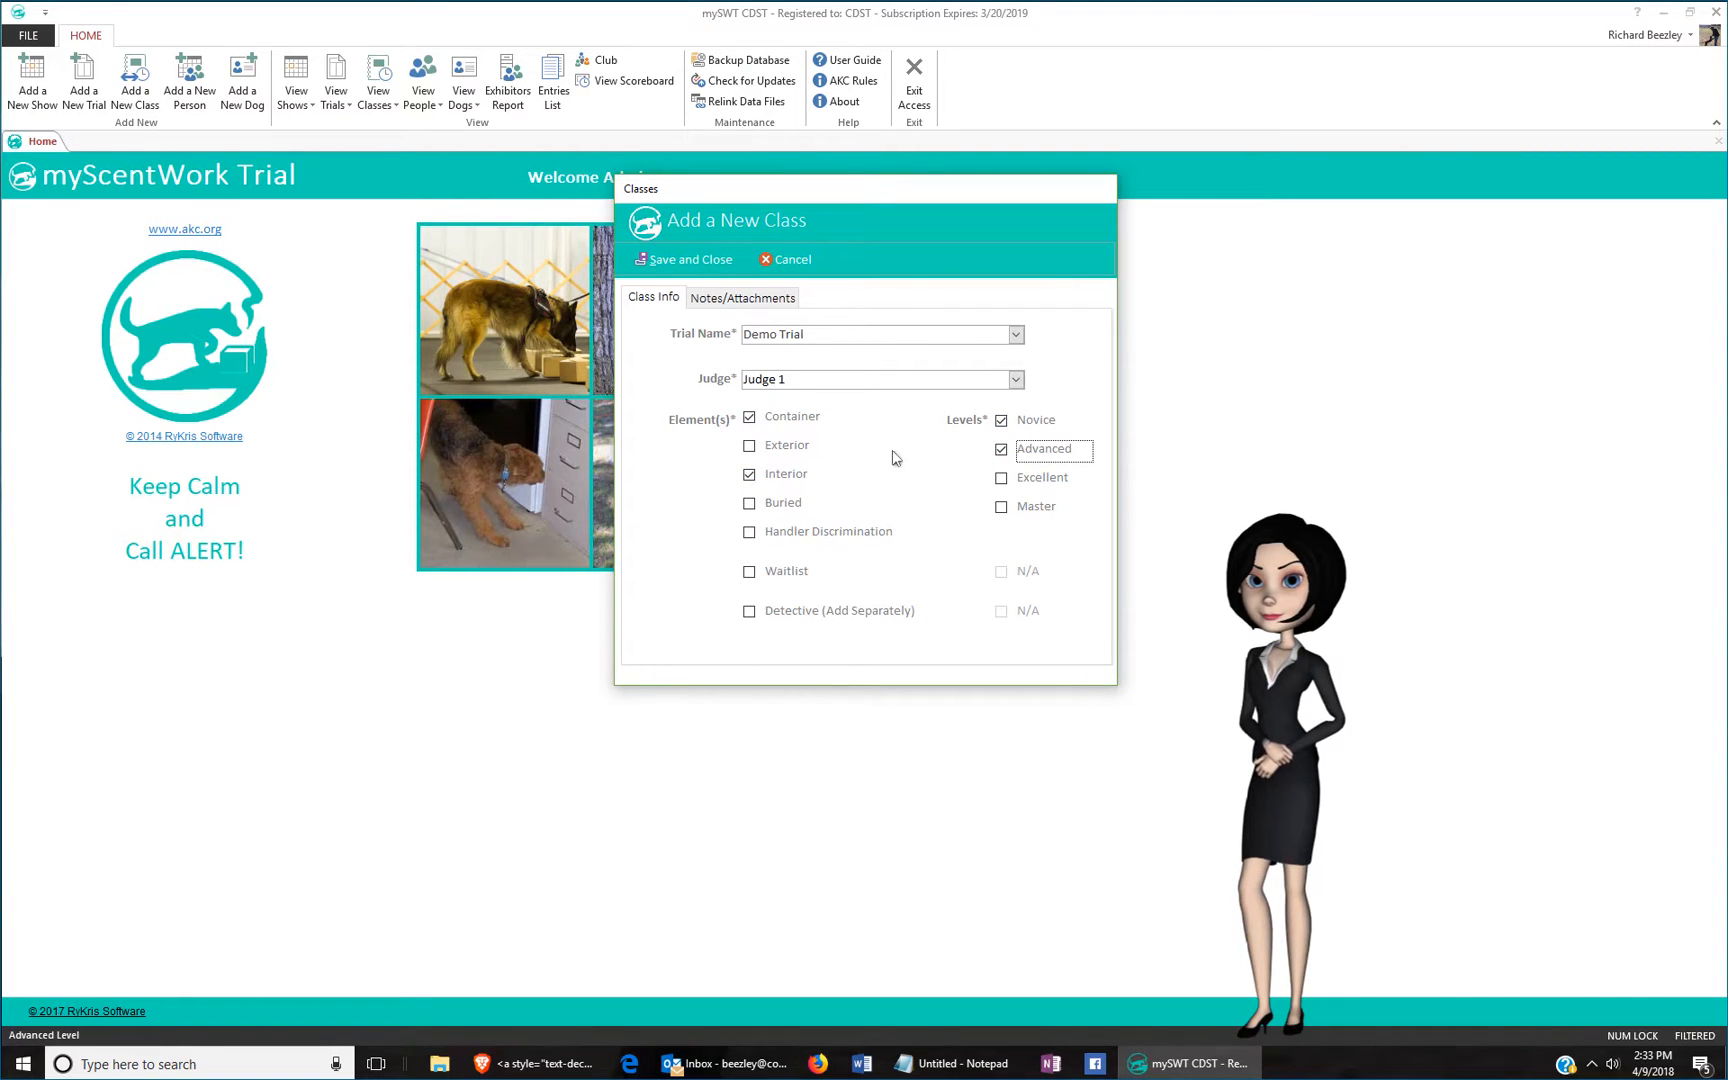
{"action": "left_click", "coordinate": [719, 268]}
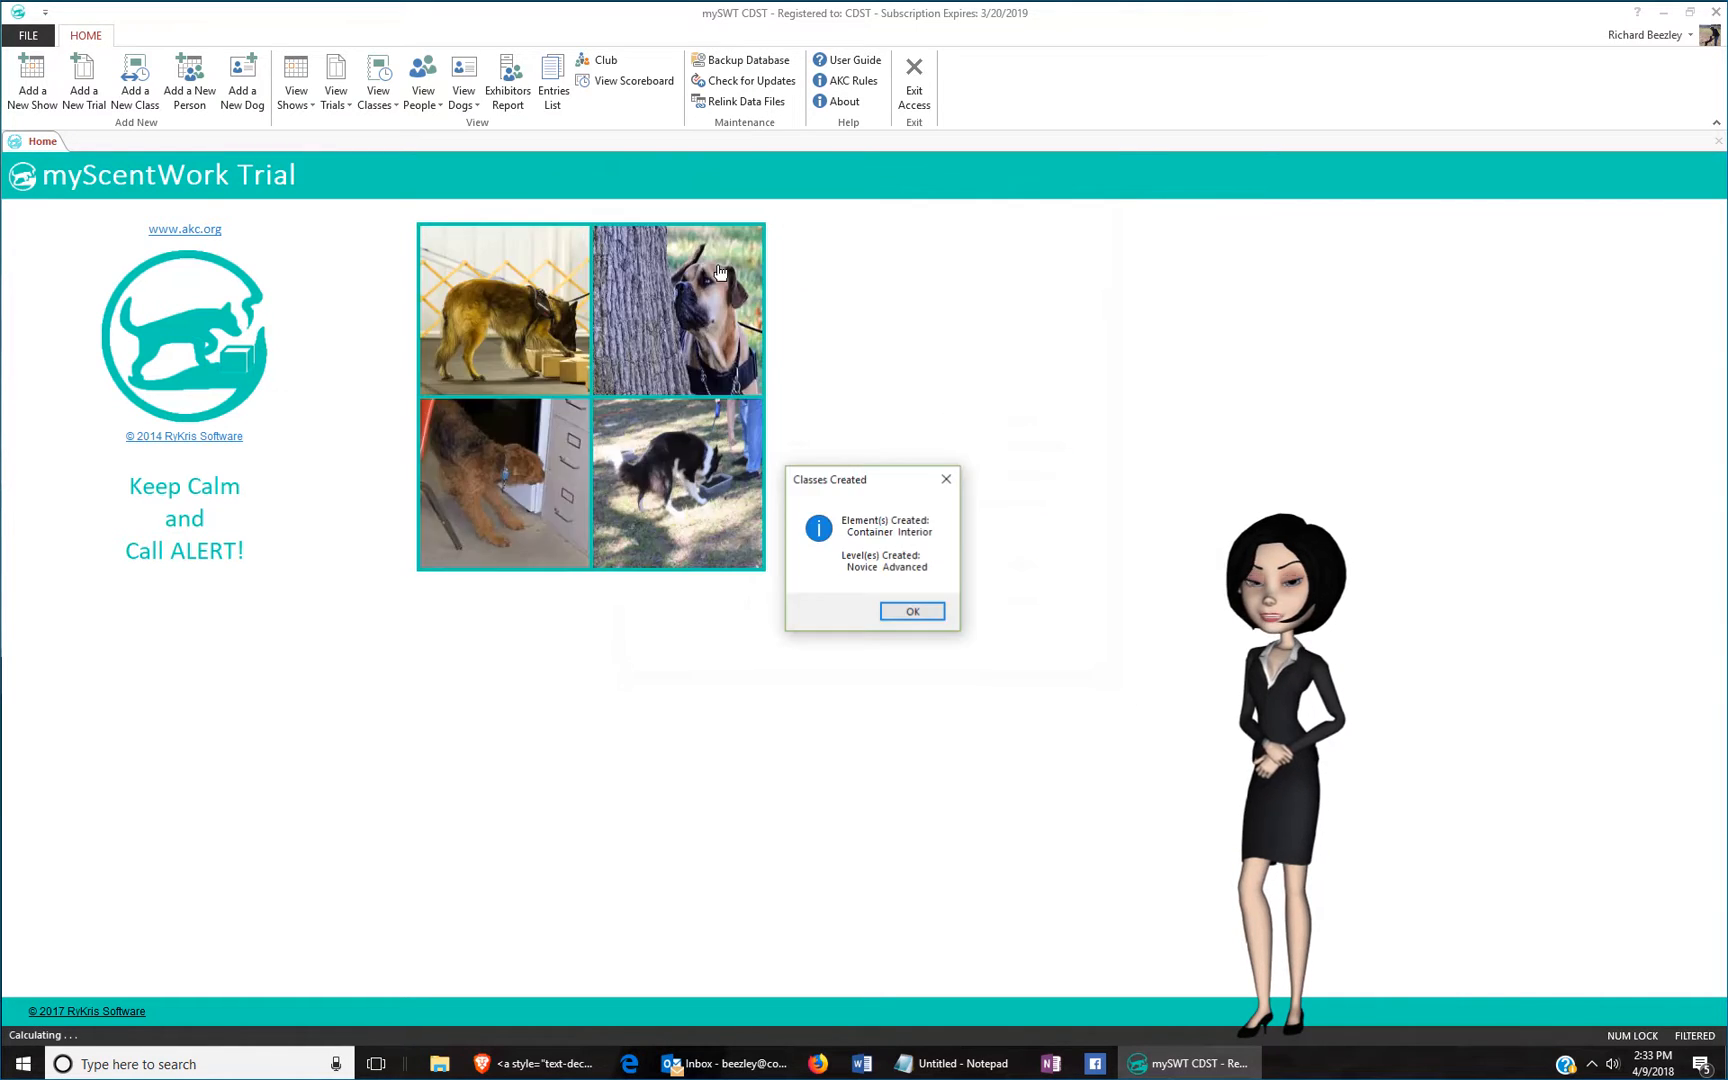
Dismiss the class creation summary, view the open shows, and open the Demo Trial from the Demo Show record.
{"action": "left_click", "coordinate": [913, 612]}
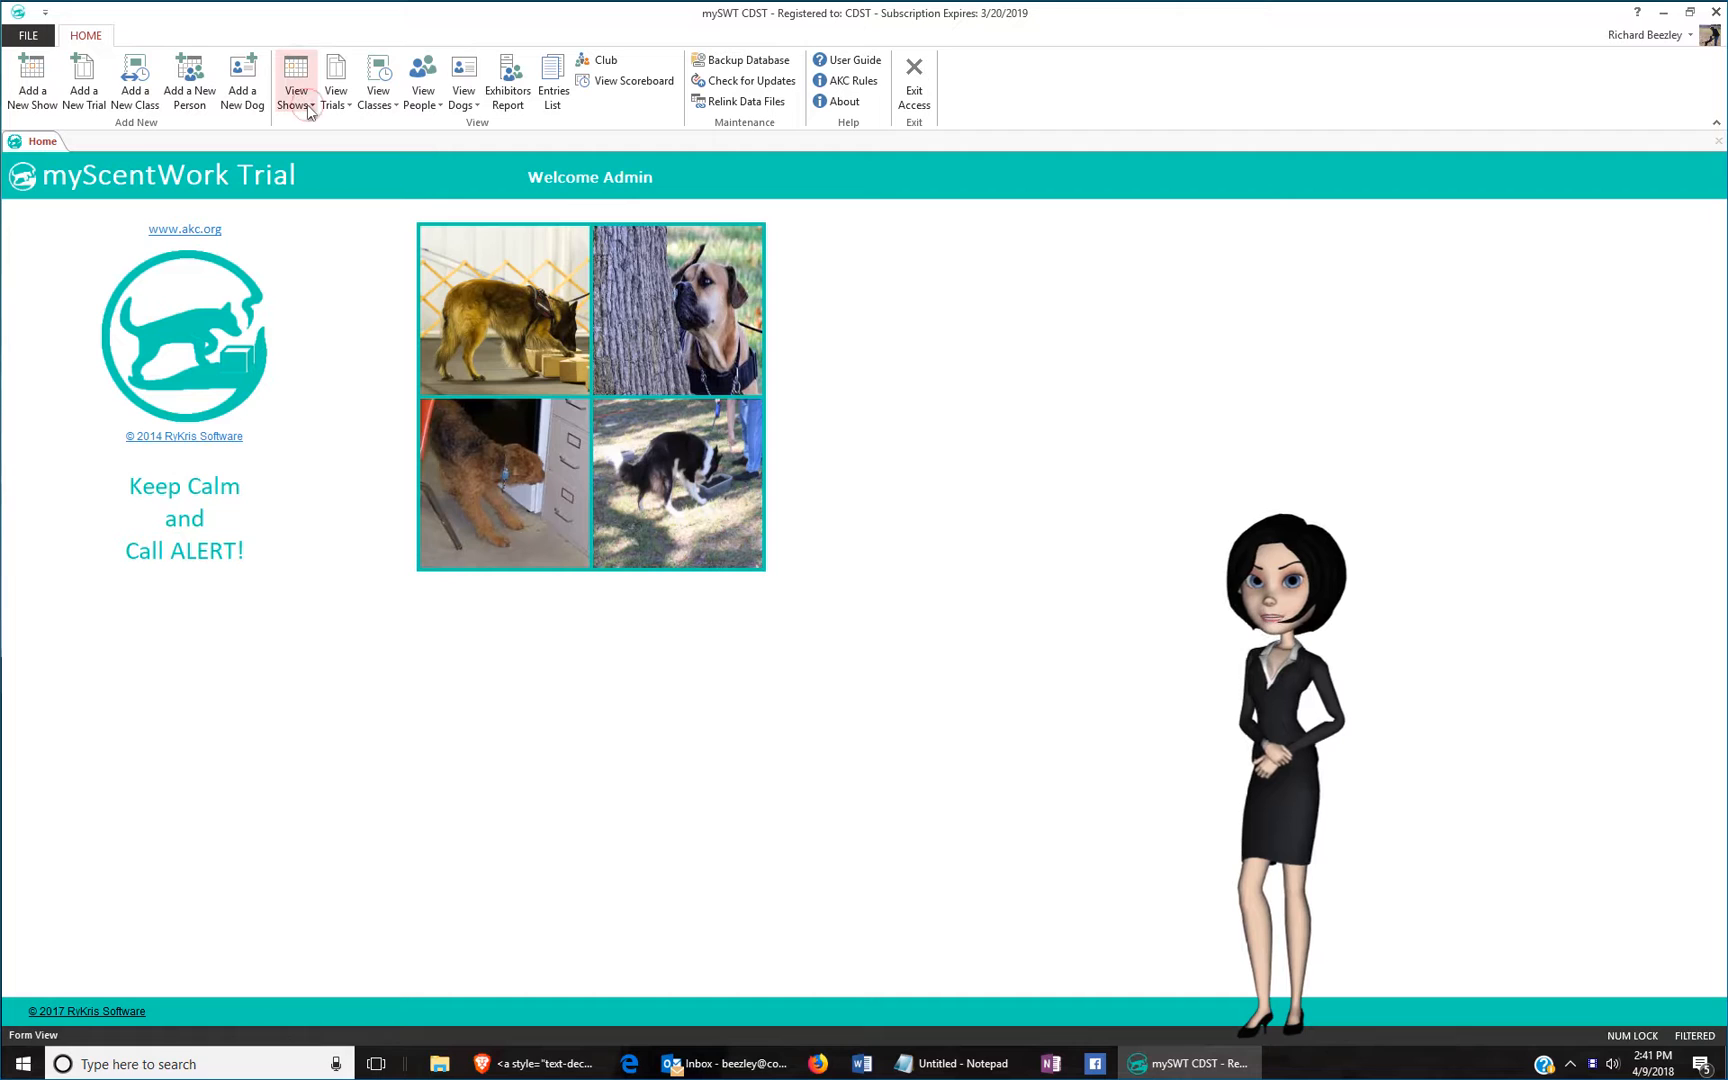
{"action": "left_click", "coordinate": [309, 110]}
{"action": "left_click", "coordinate": [320, 134]}
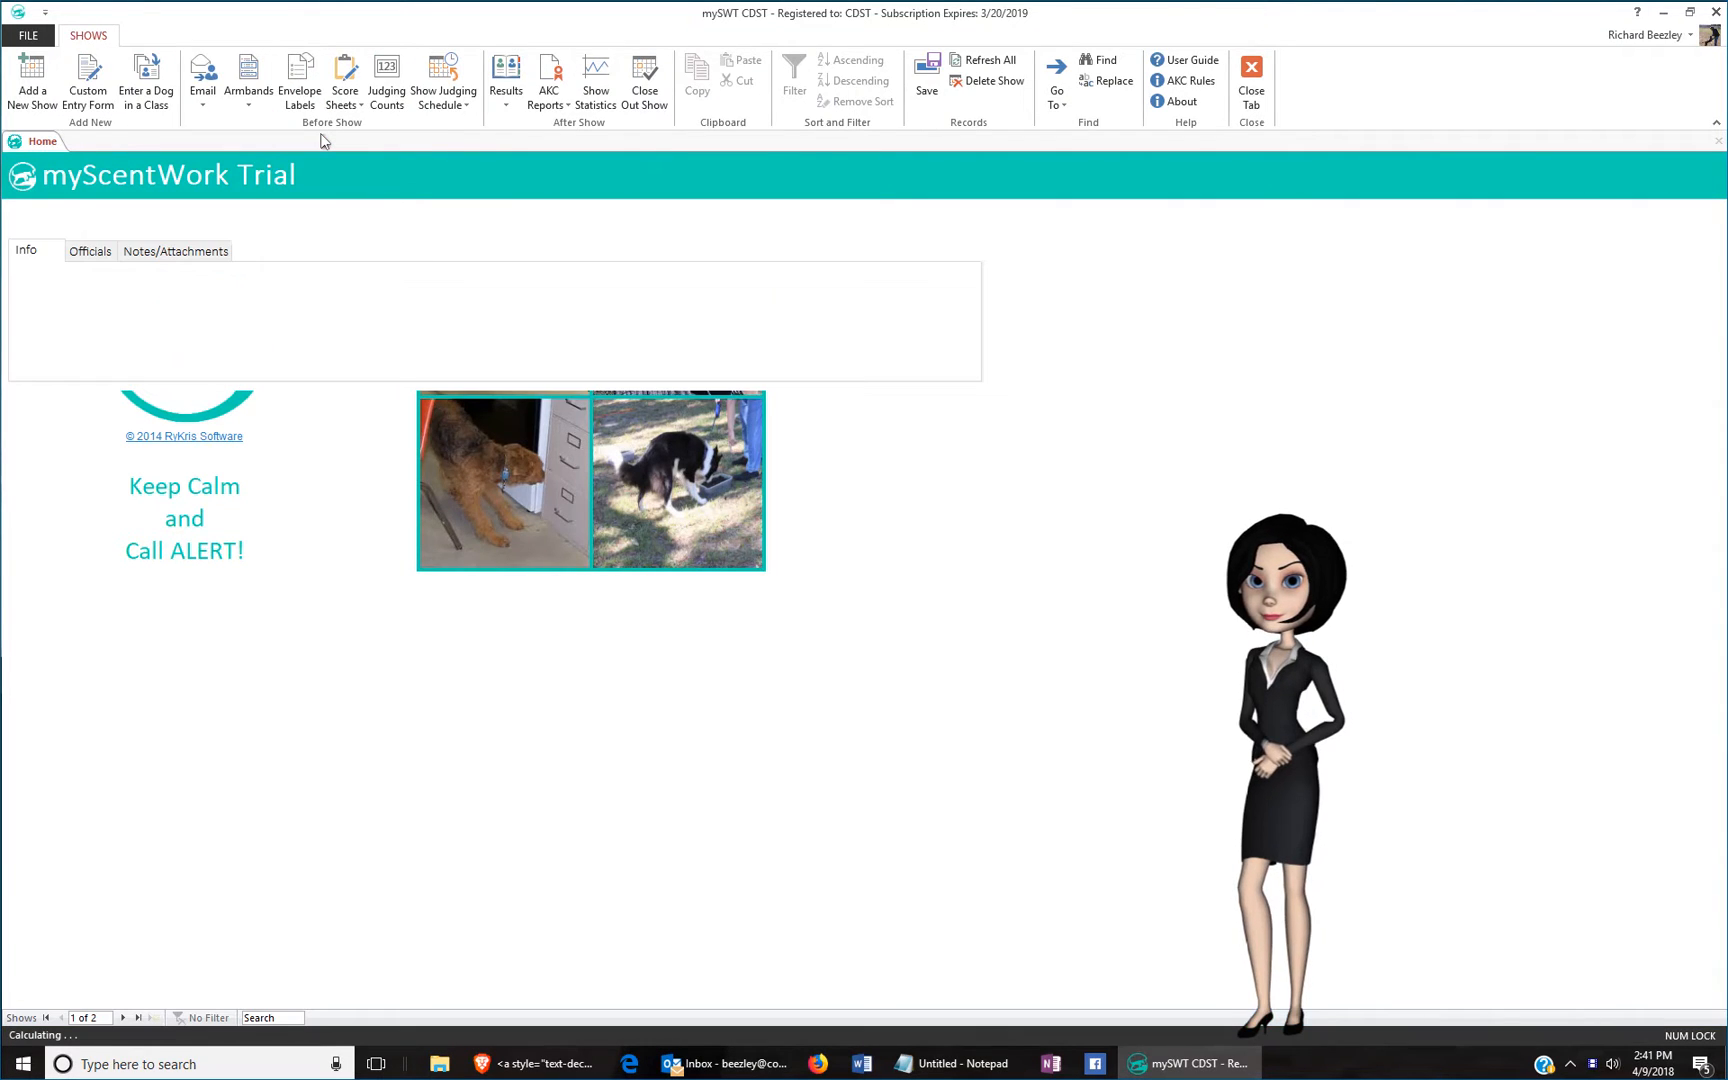
{"action": "left_click", "coordinate": [123, 1018]}
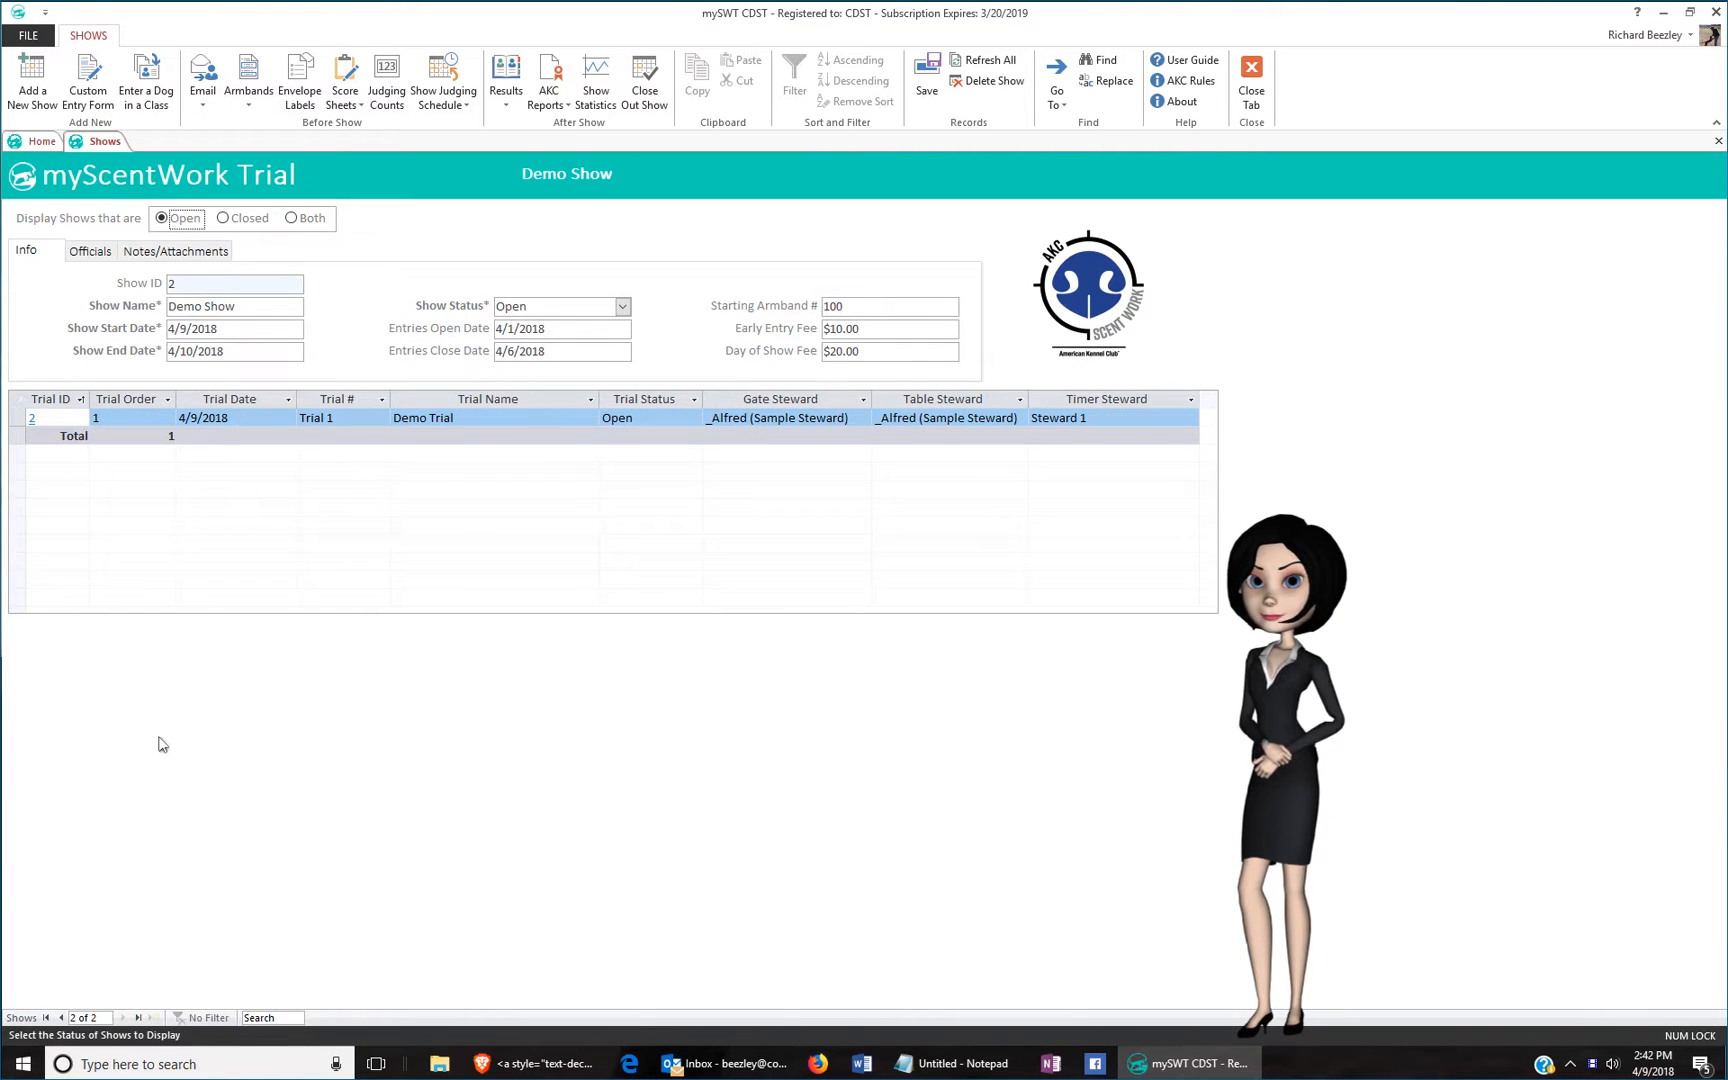
{"action": "left_click", "coordinate": [33, 423]}
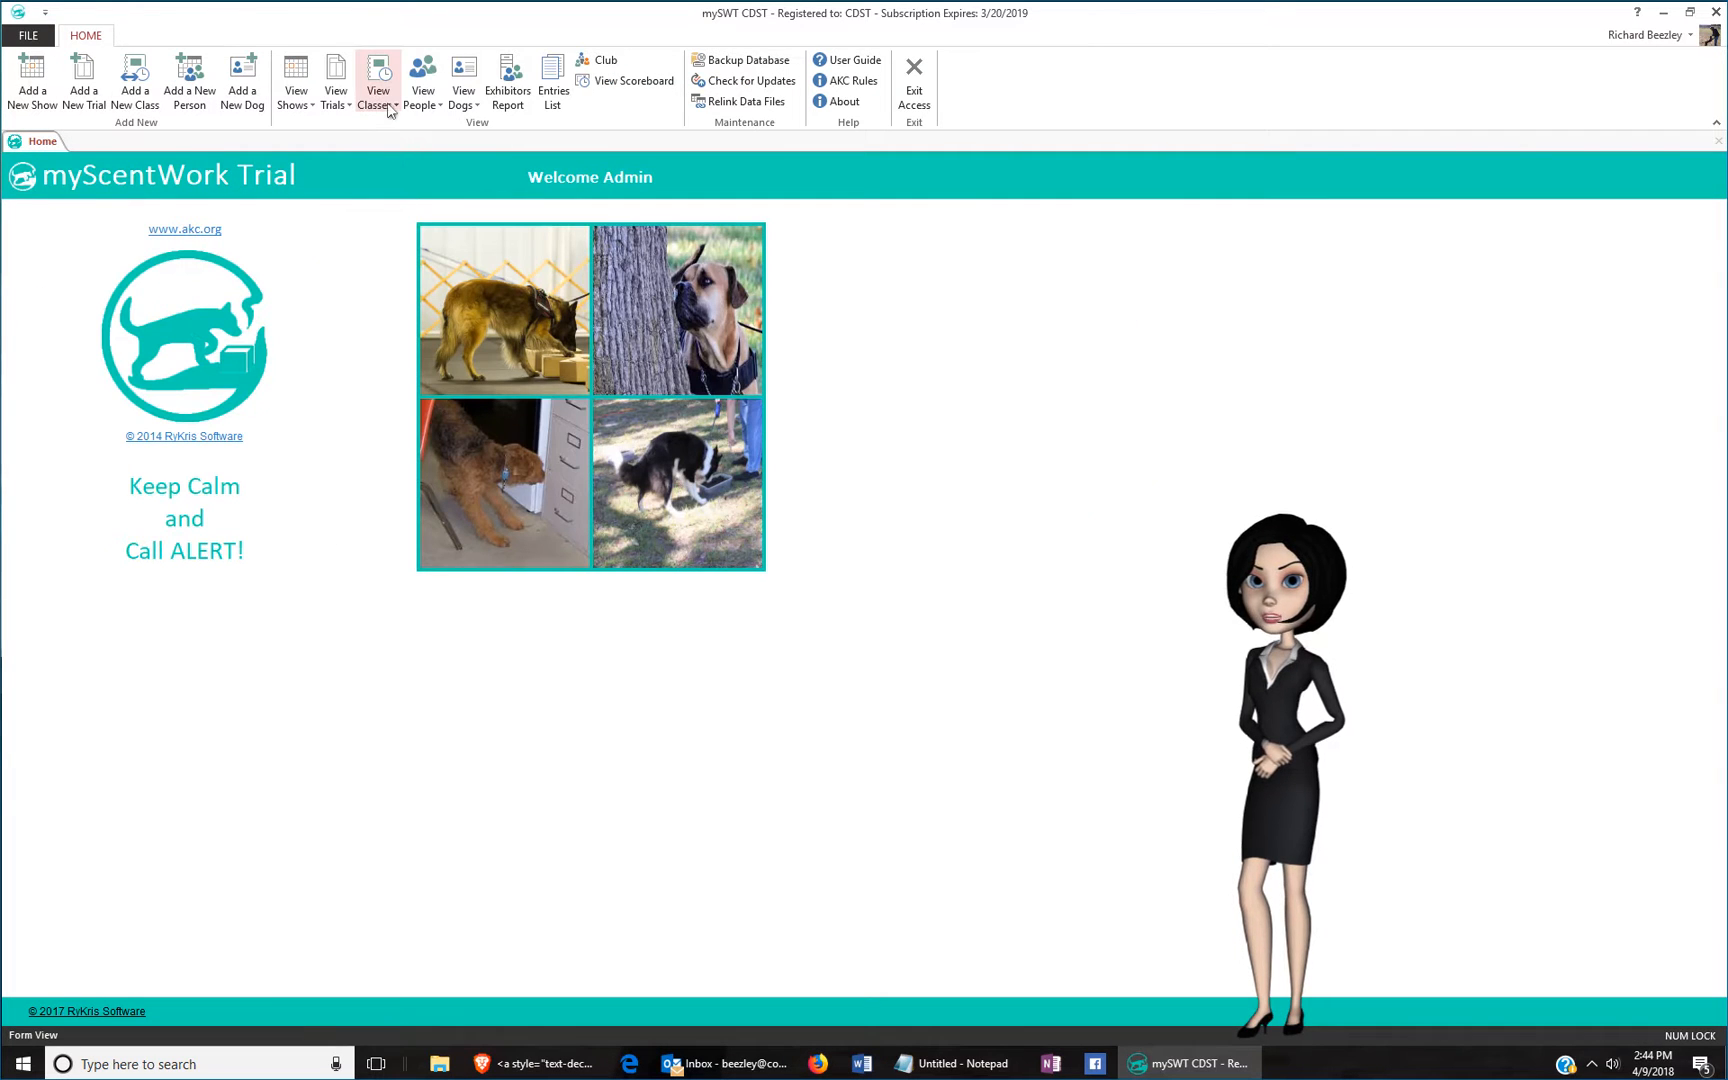
Browse the open class records from Container Novice A through Container Excellent, and close the class view.
{"action": "left_click", "coordinate": [389, 110]}
{"action": "left_click", "coordinate": [406, 136]}
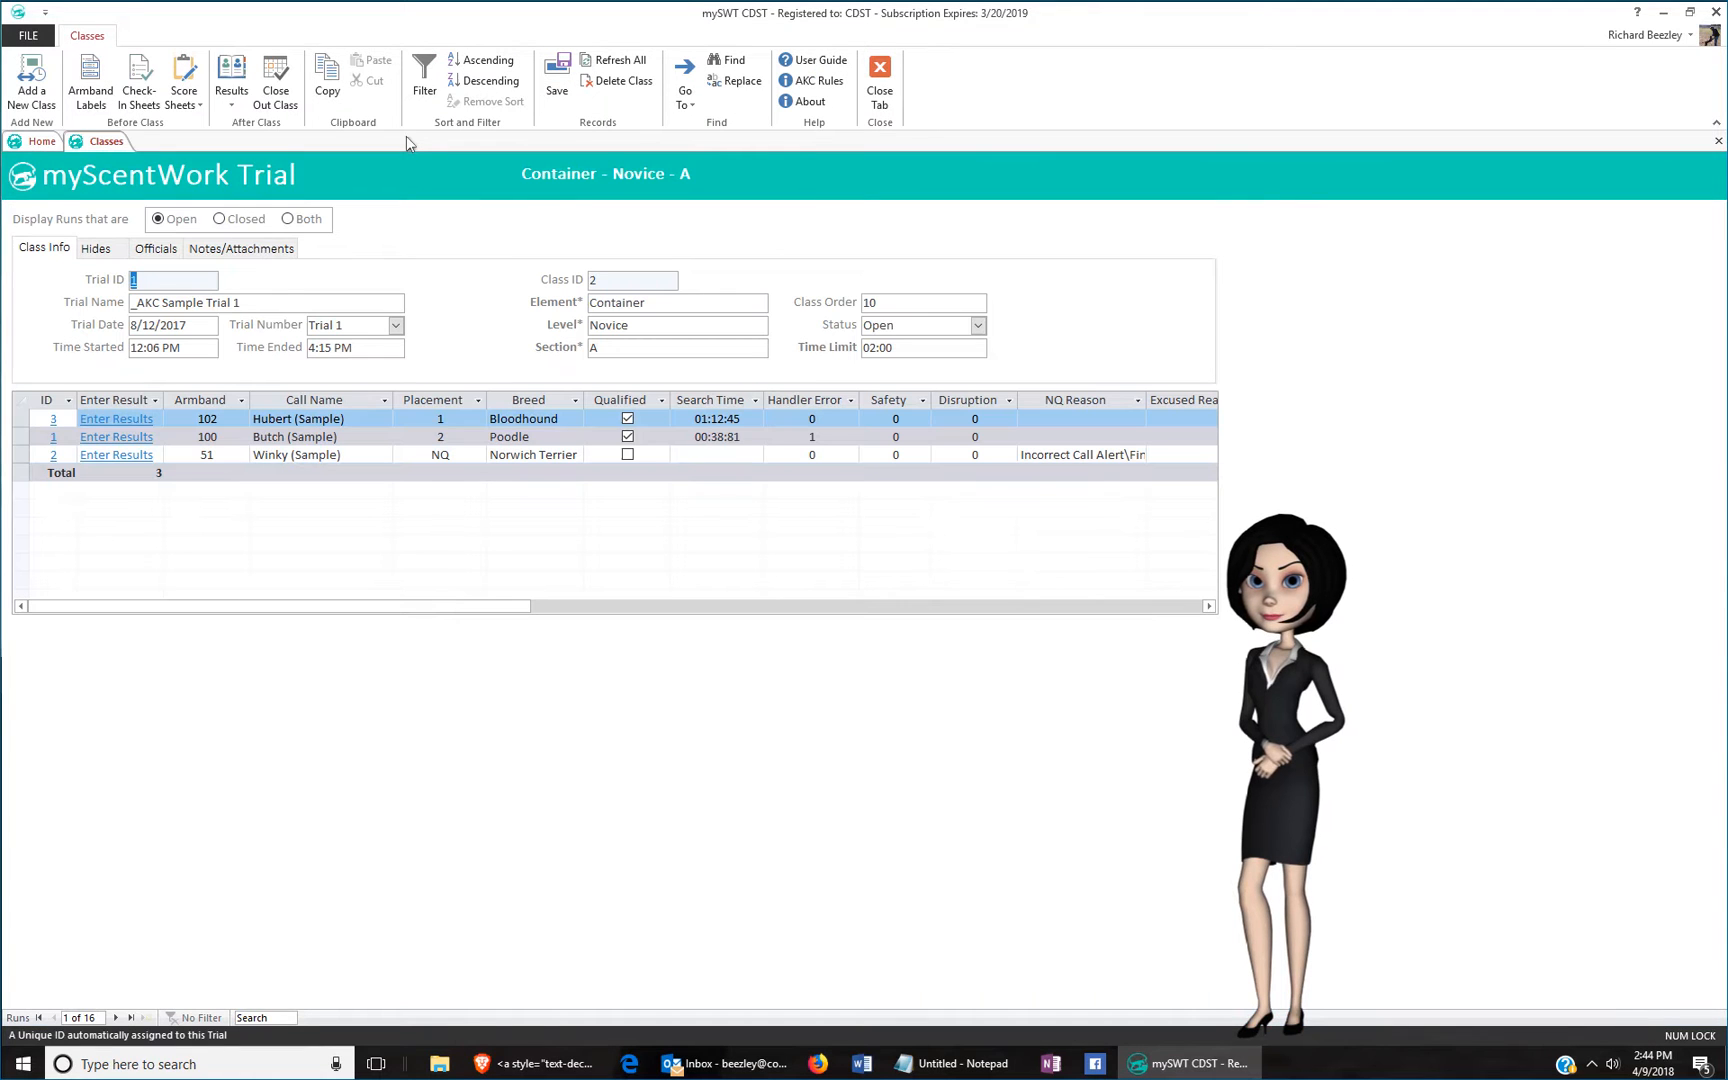
{"action": "left_click", "coordinate": [117, 1018]}
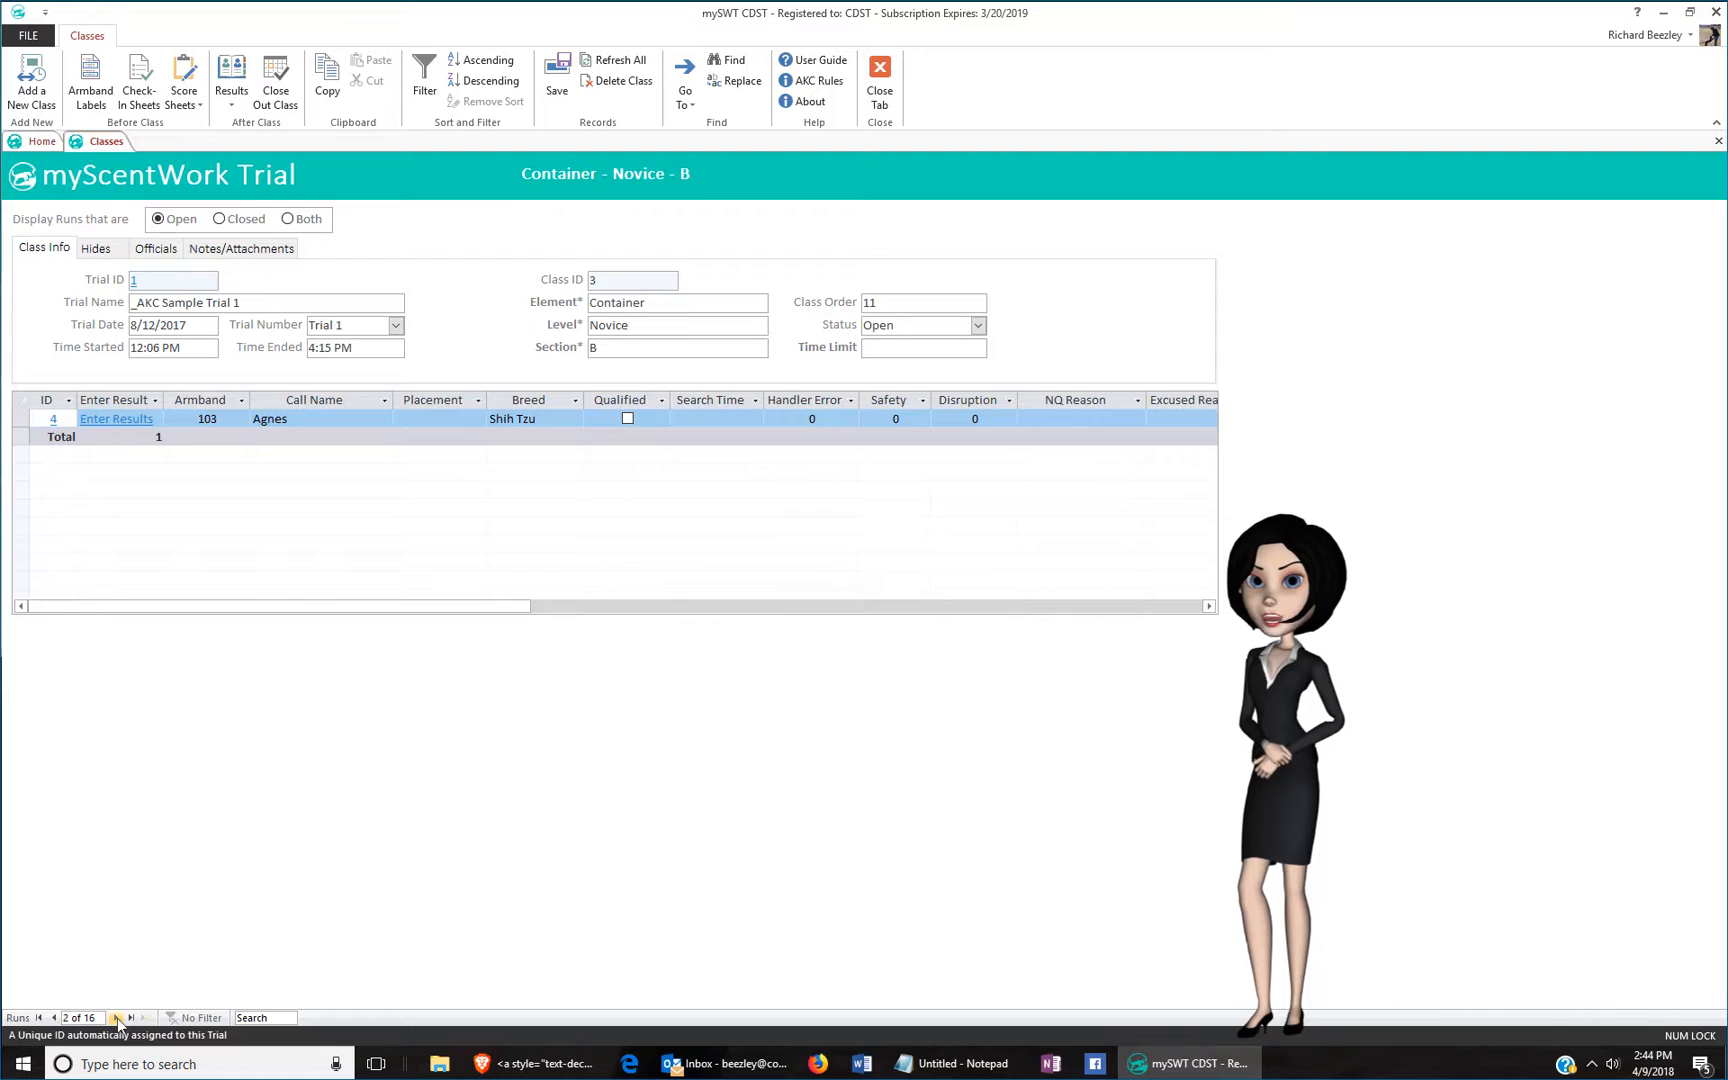
{"action": "left_click", "coordinate": [117, 1018]}
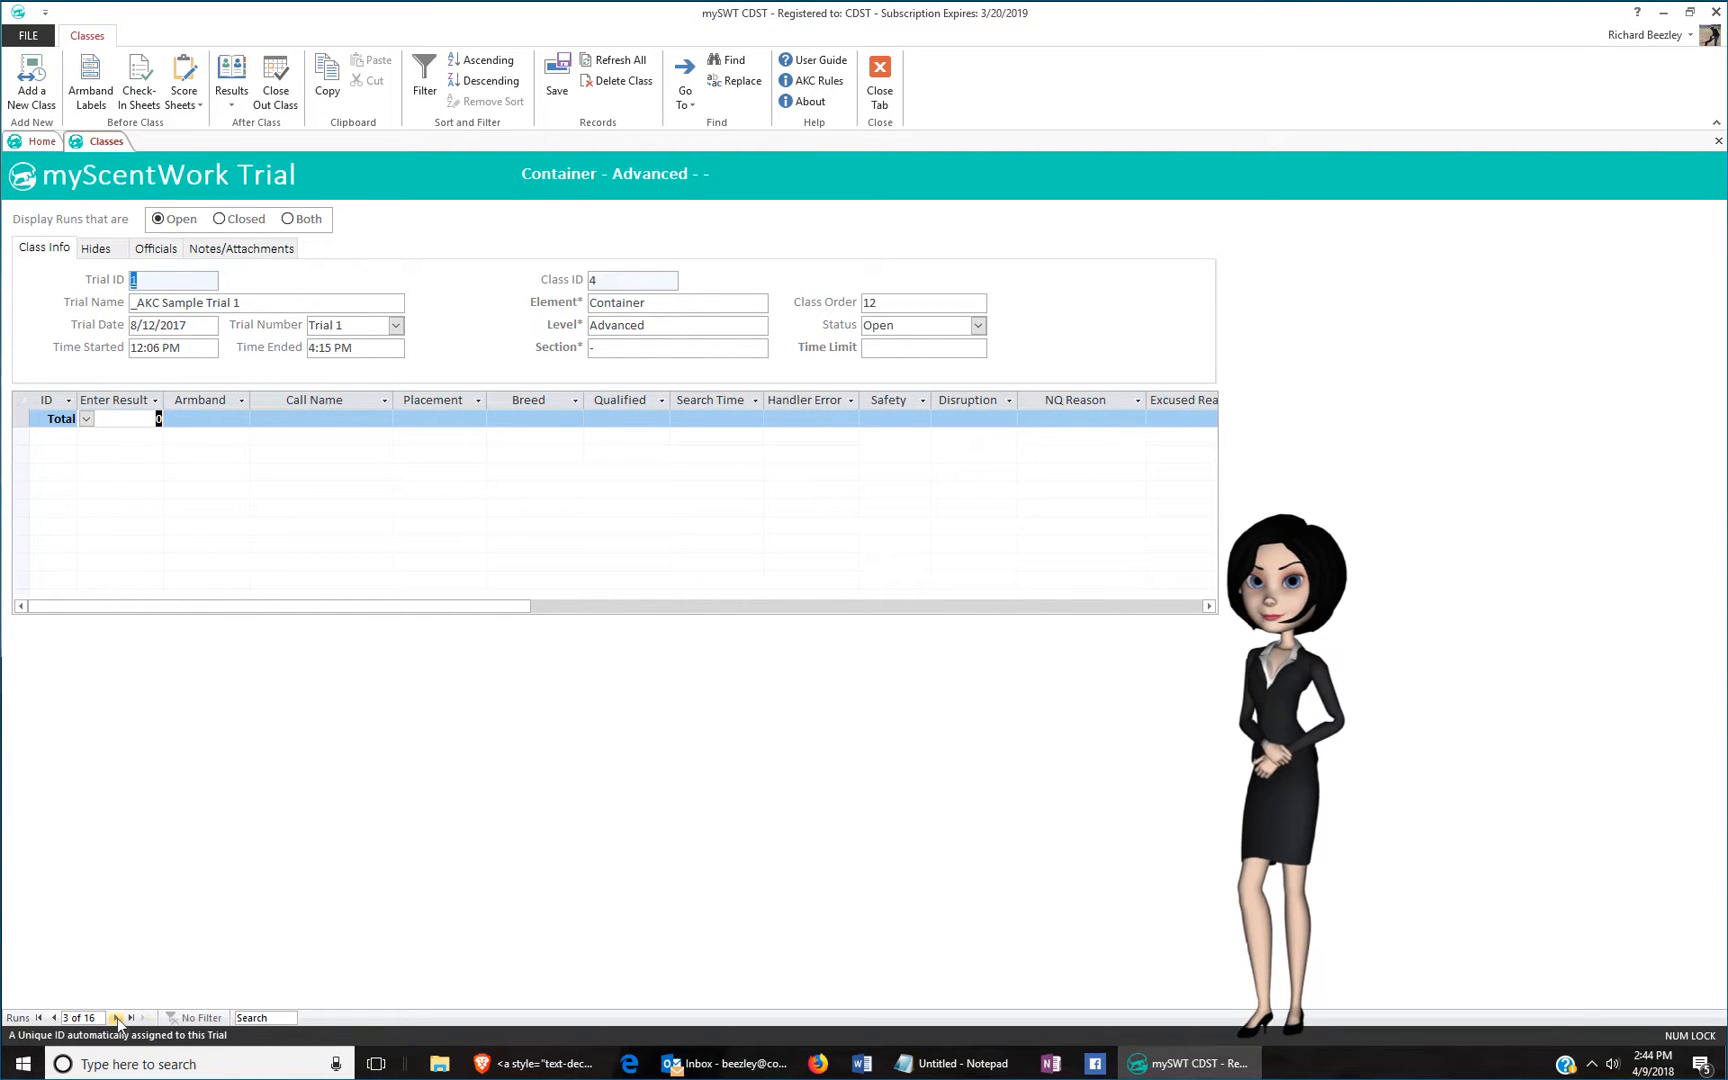
{"action": "left_click", "coordinate": [117, 1018]}
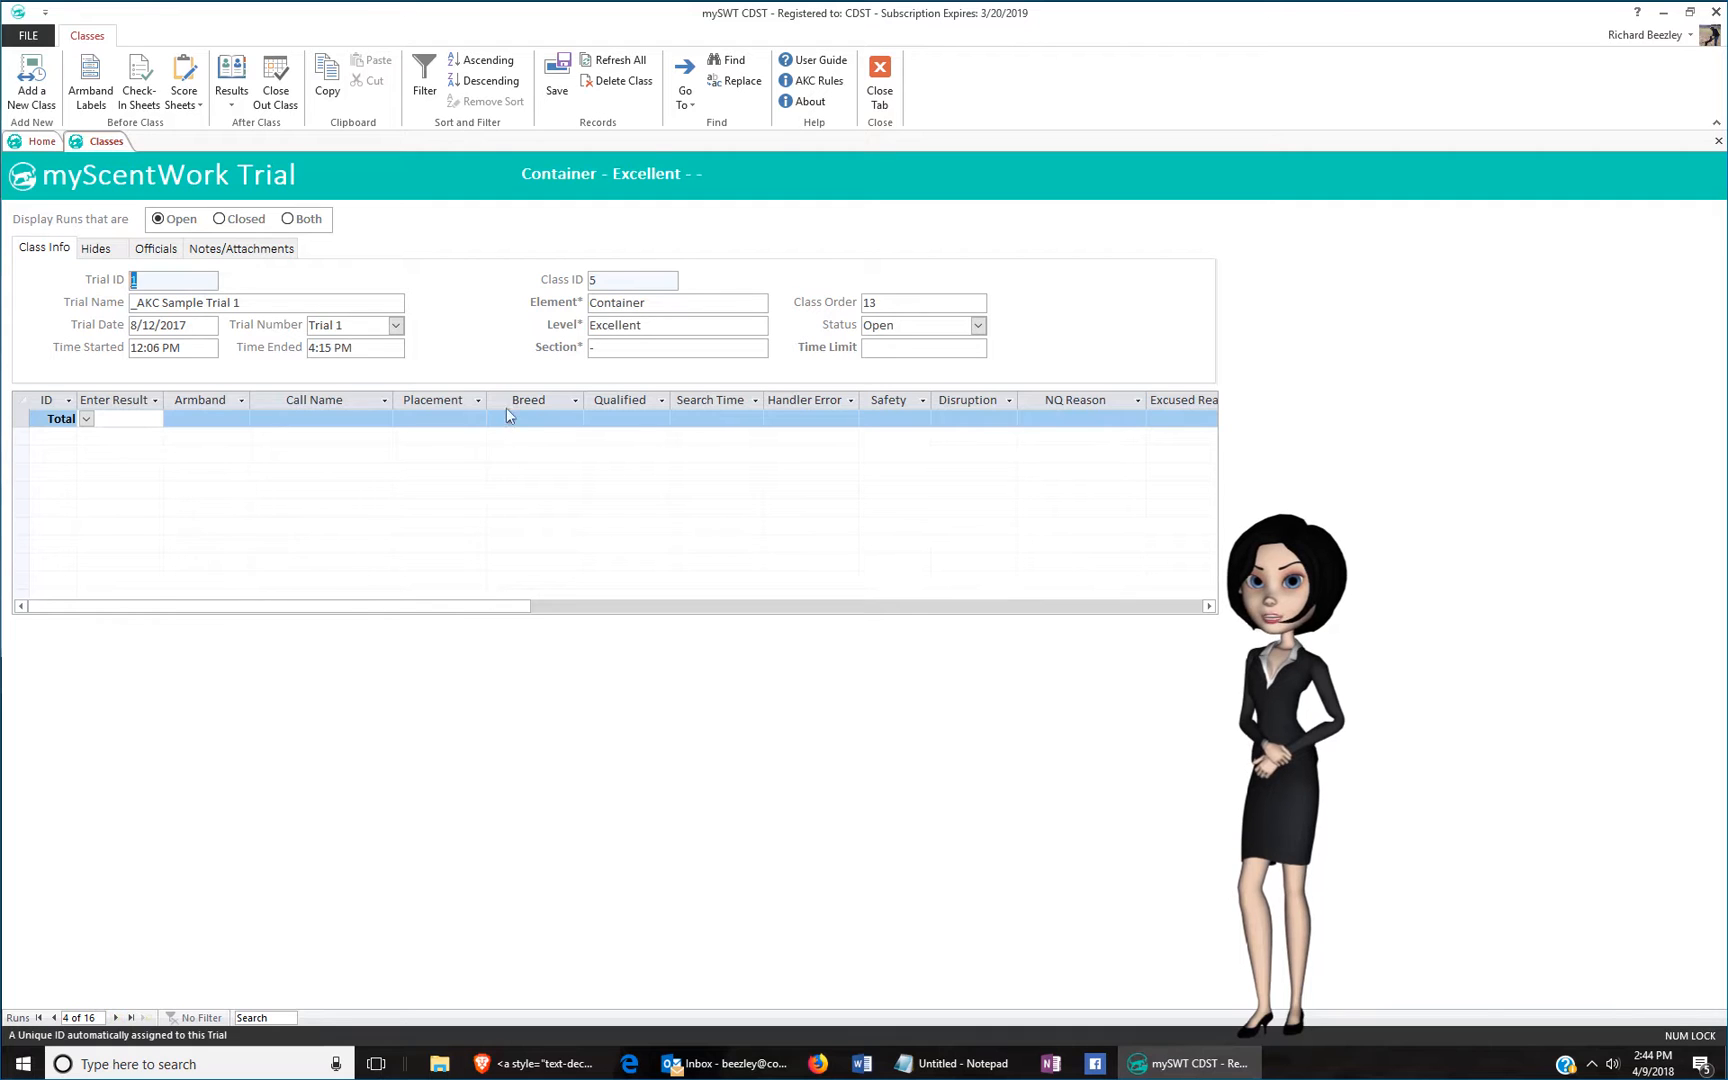
{"action": "left_click", "coordinate": [880, 100]}
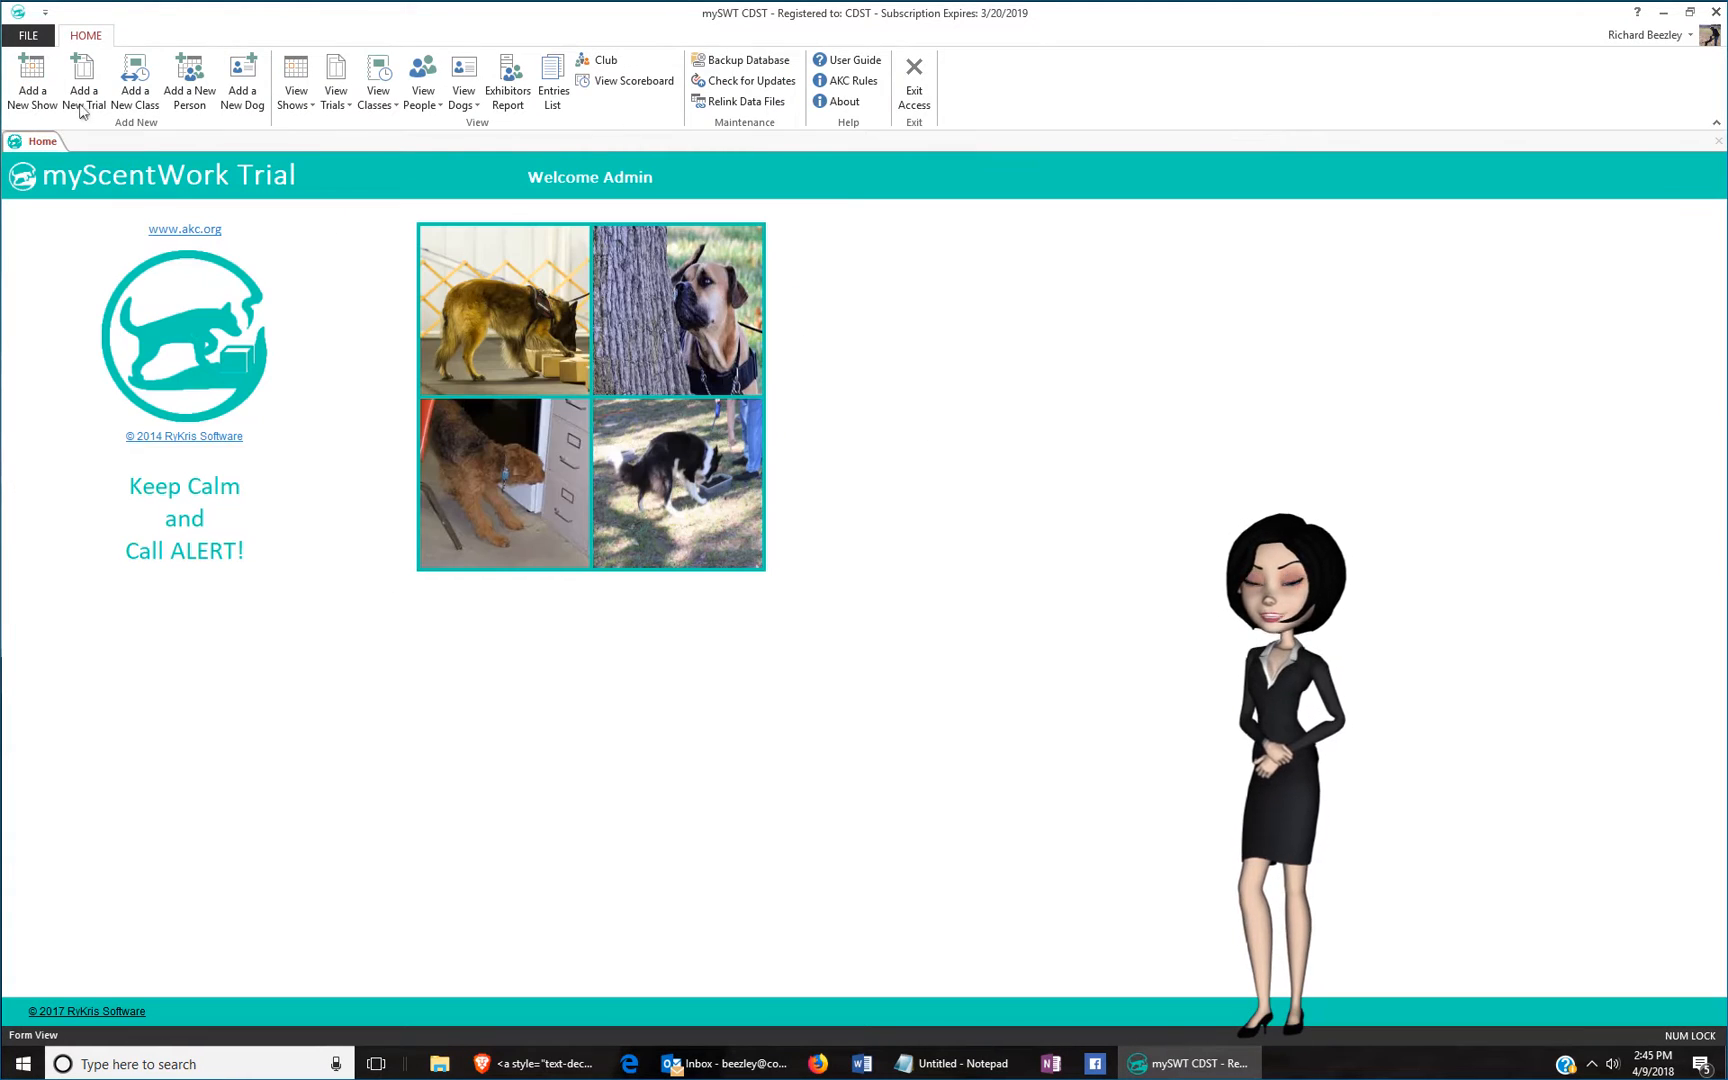
Start a new dog record, entering the dog's AKC number and a registered name beginning with "Darbo".
{"action": "left_click", "coordinate": [243, 98]}
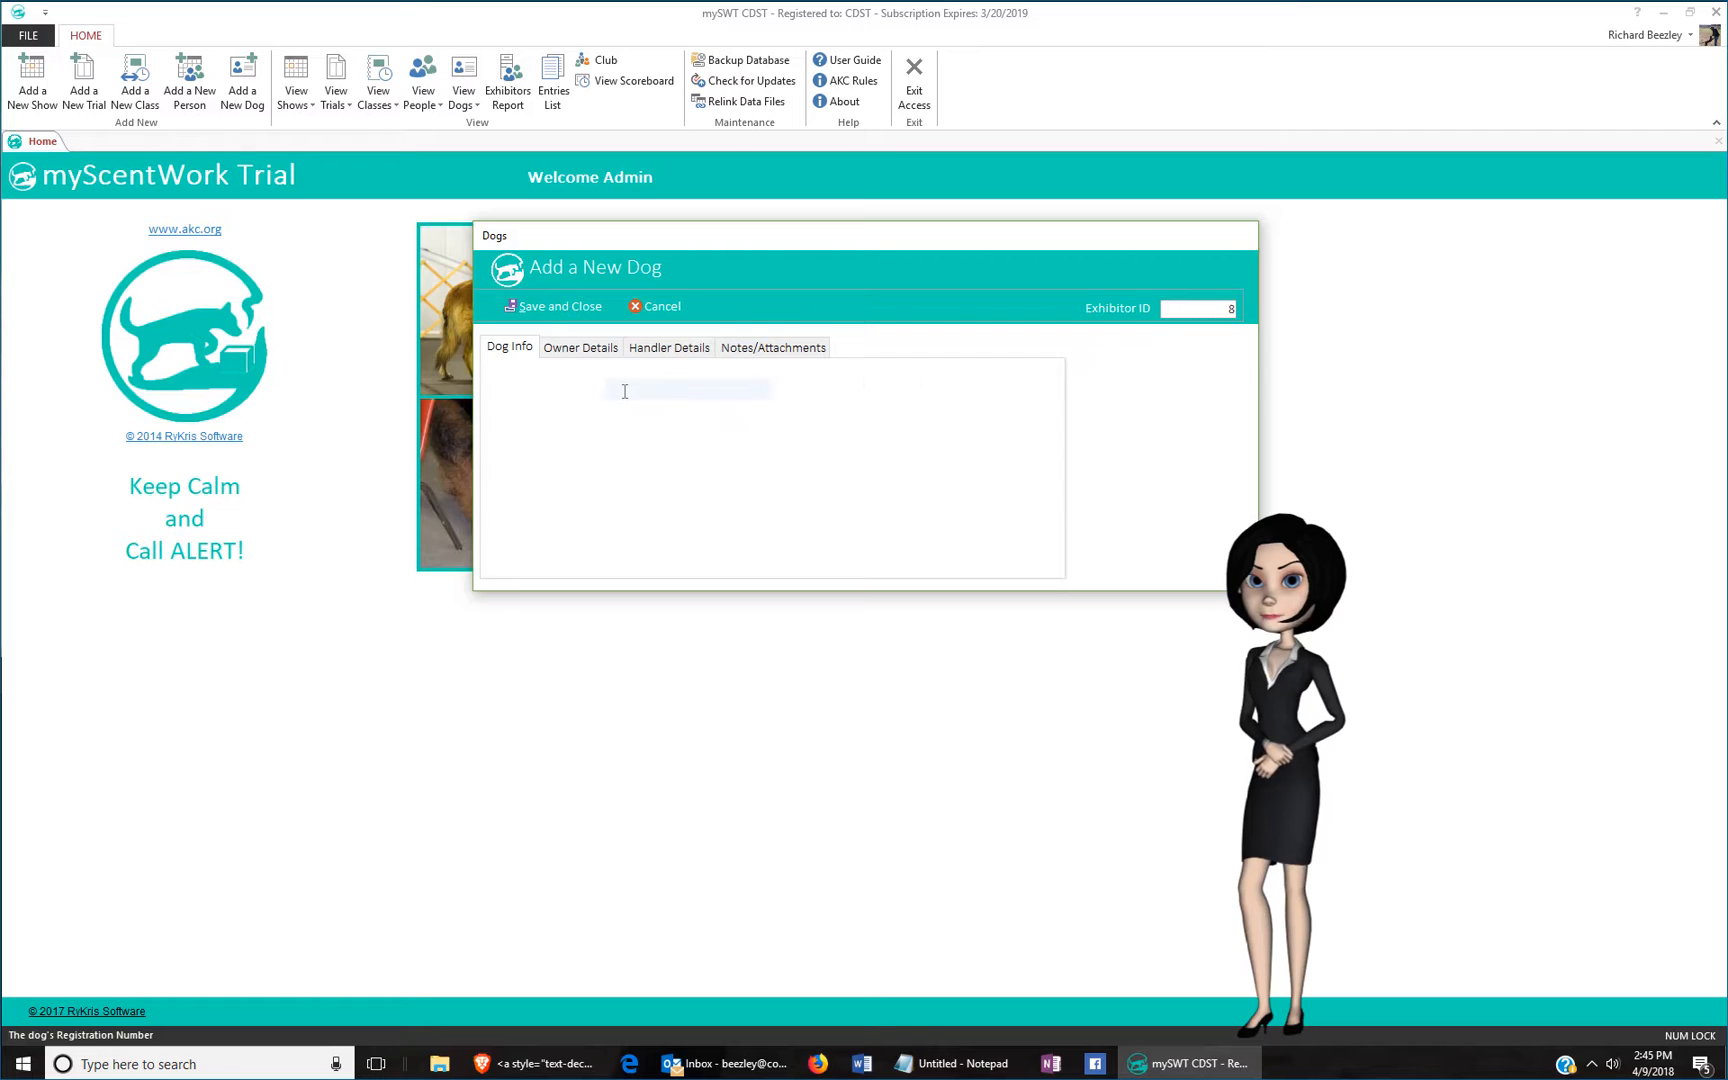
{"action": "type", "text": "DN"}
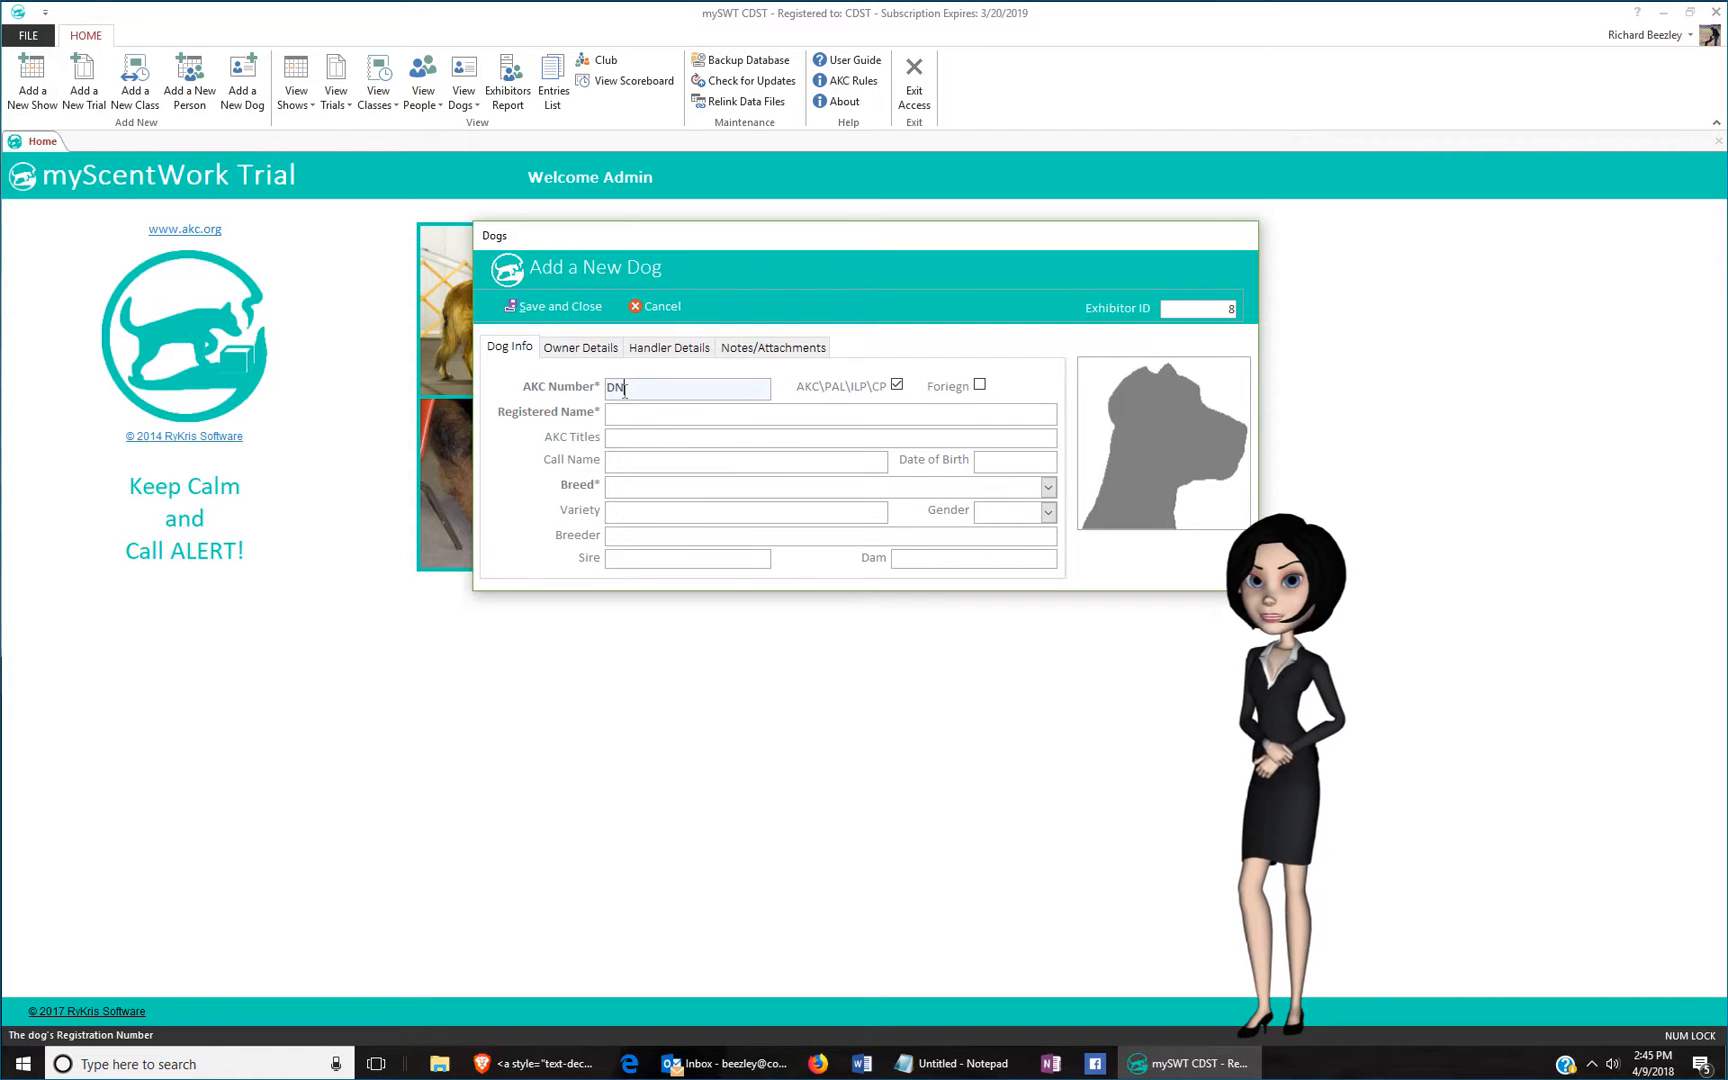
{"action": "type", "text": "32491805"}
{"action": "left_click", "coordinate": [738, 414]}
{"action": "type", "text": "Da"}
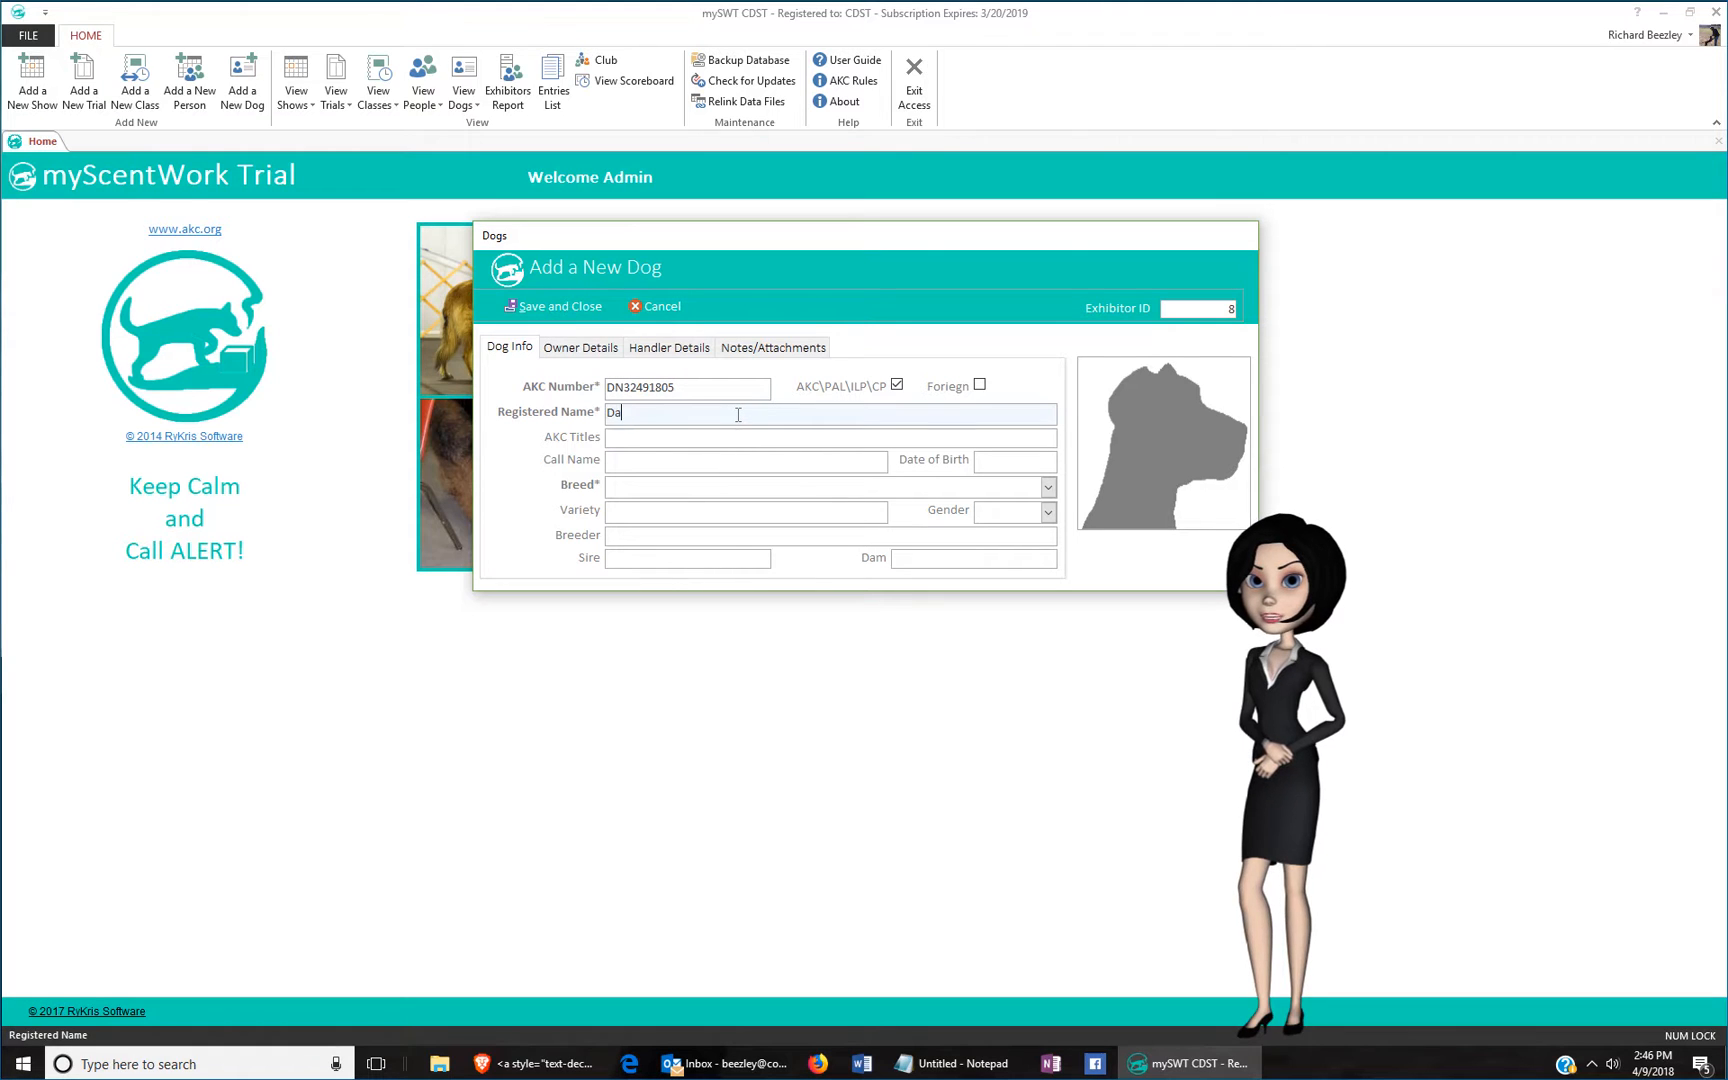
{"action": "type", "text": "rboh"}
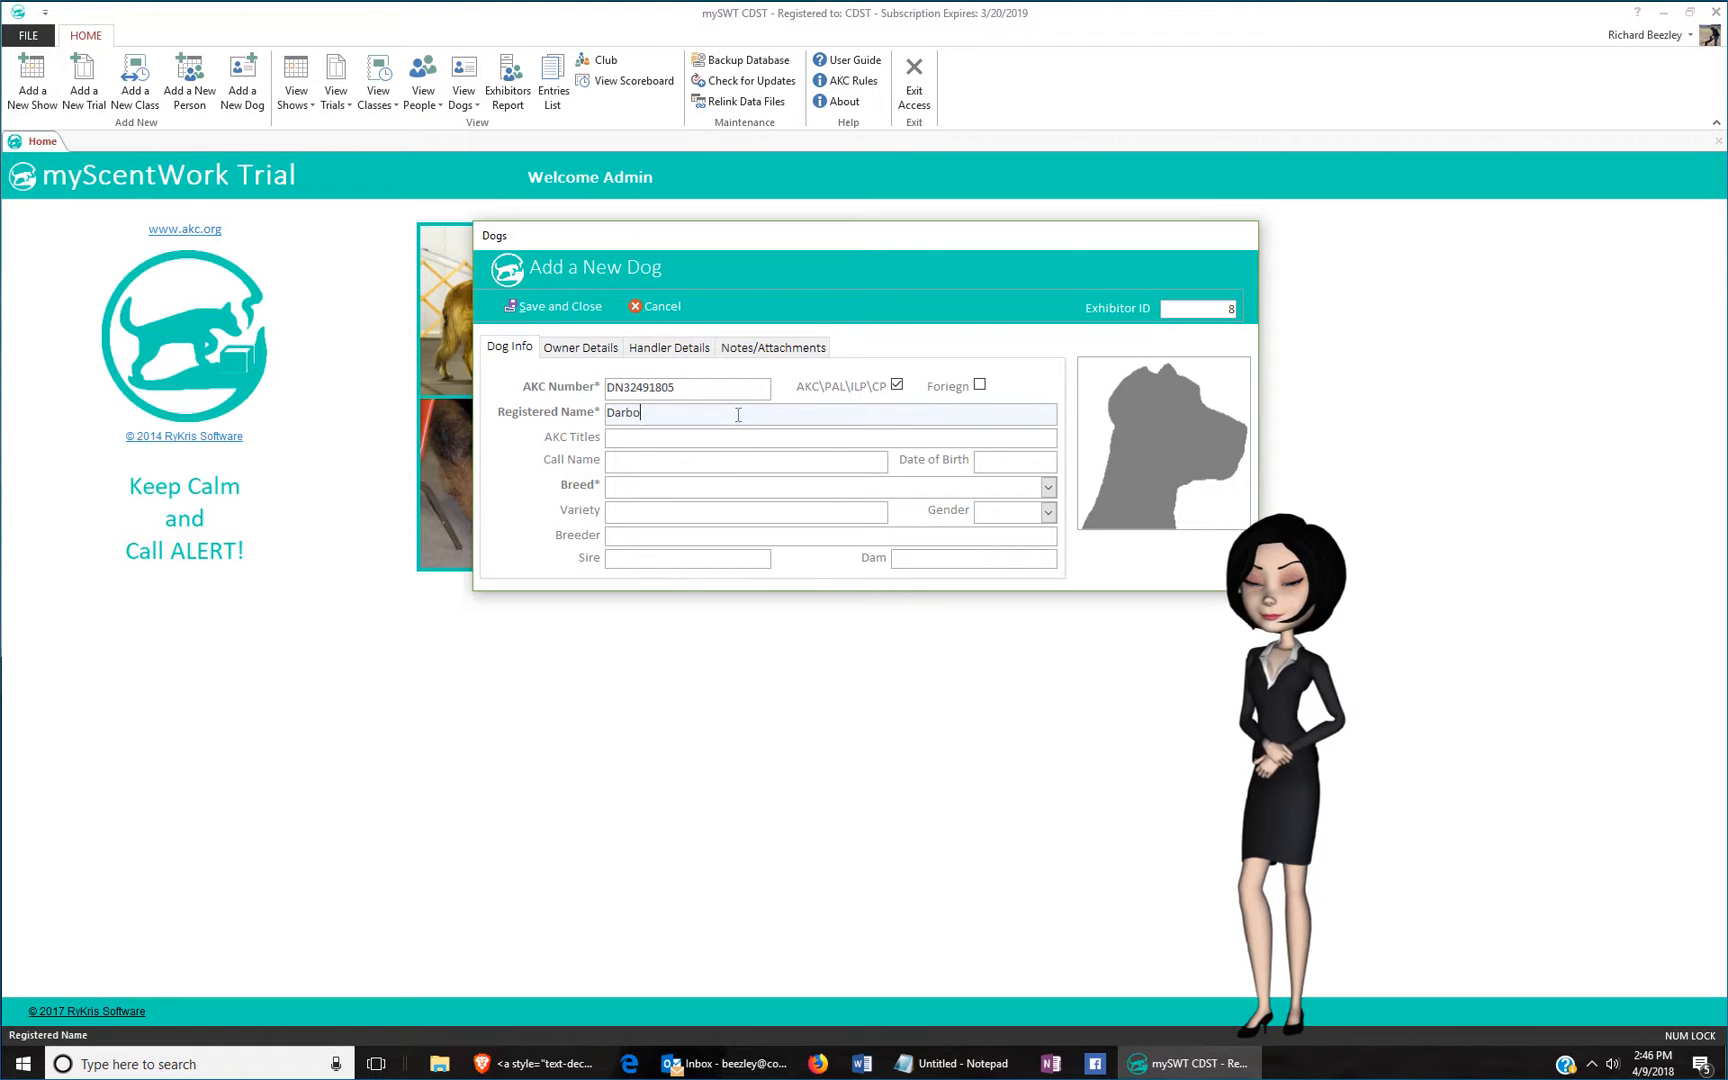